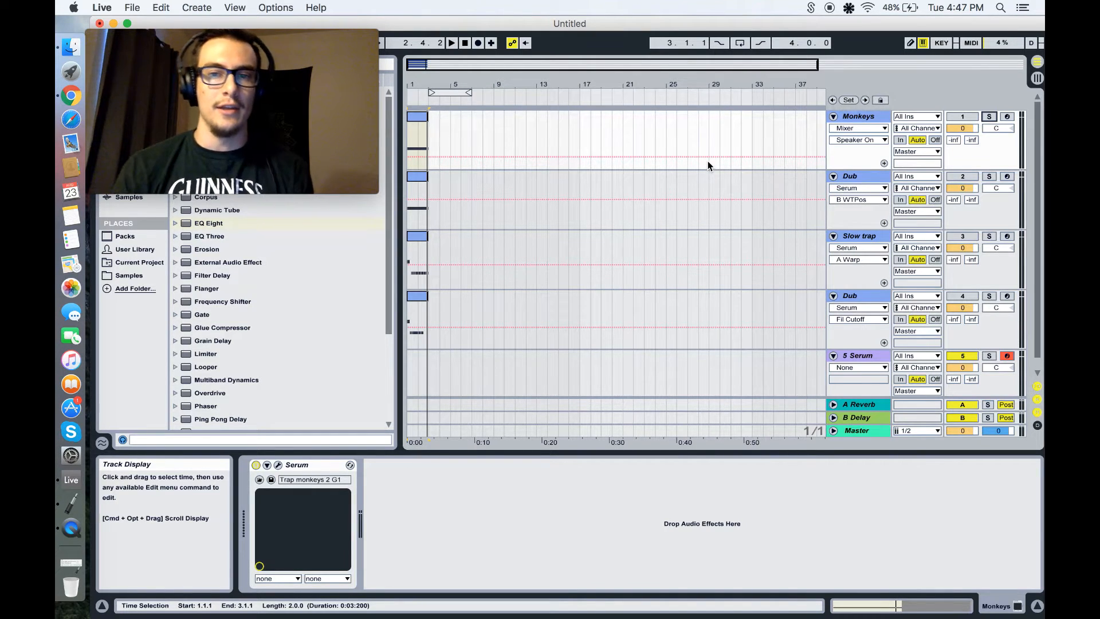
# Step: Audition the Monkeys, Dub, Slow trap and second Dub tracks by soloing each one during playback, ending with playback stopped
pyautogui.click(991, 117)
pyautogui.press('space')
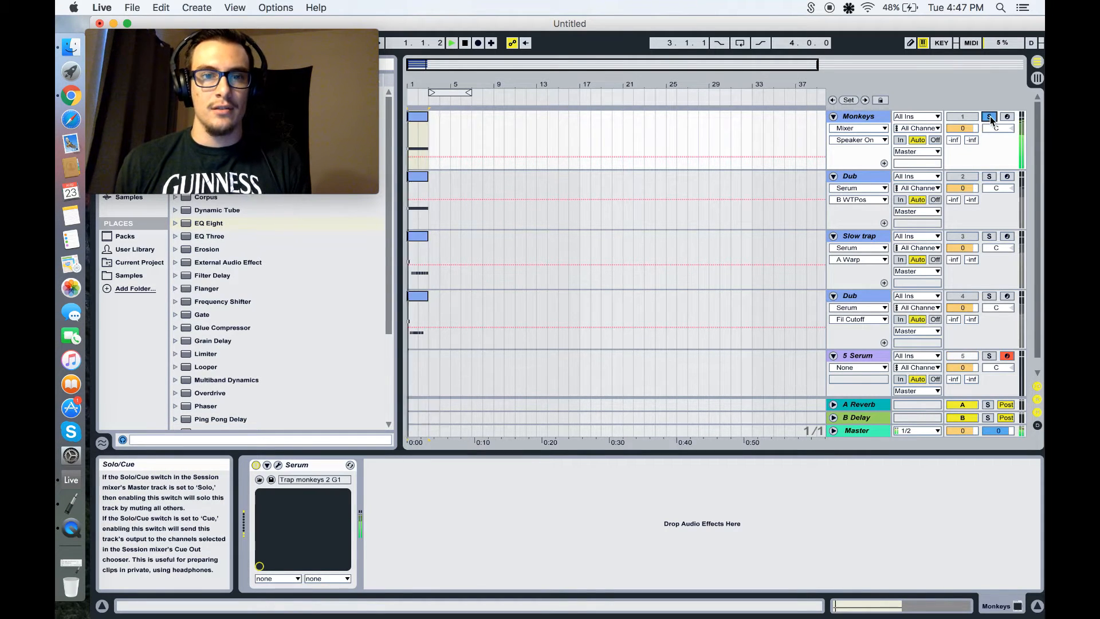
pyautogui.click(989, 177)
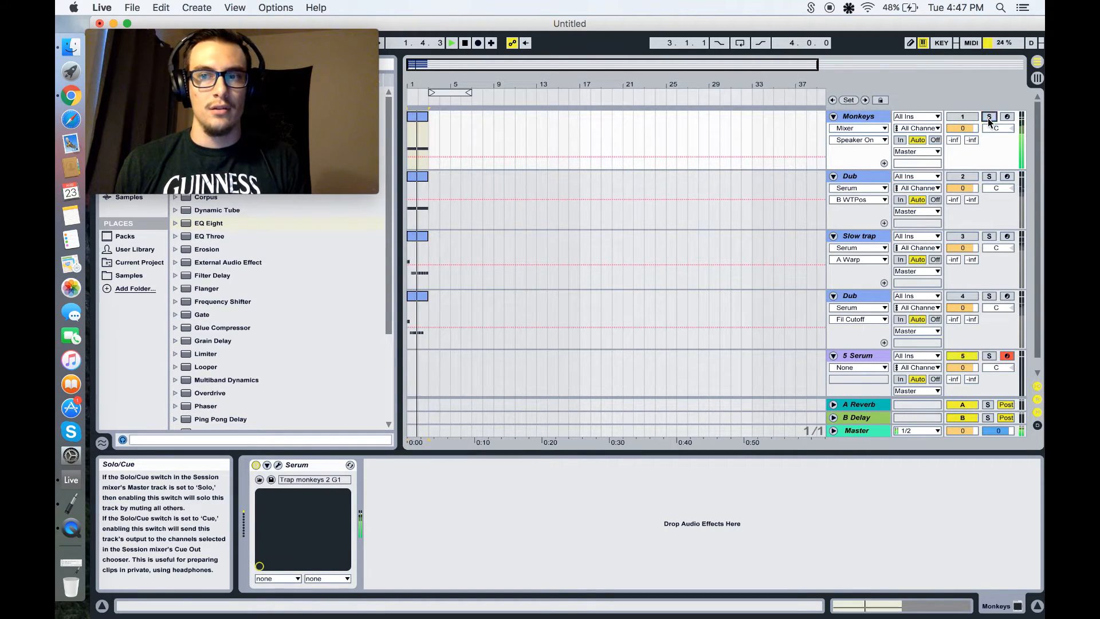
pyautogui.click(990, 178)
pyautogui.click(990, 236)
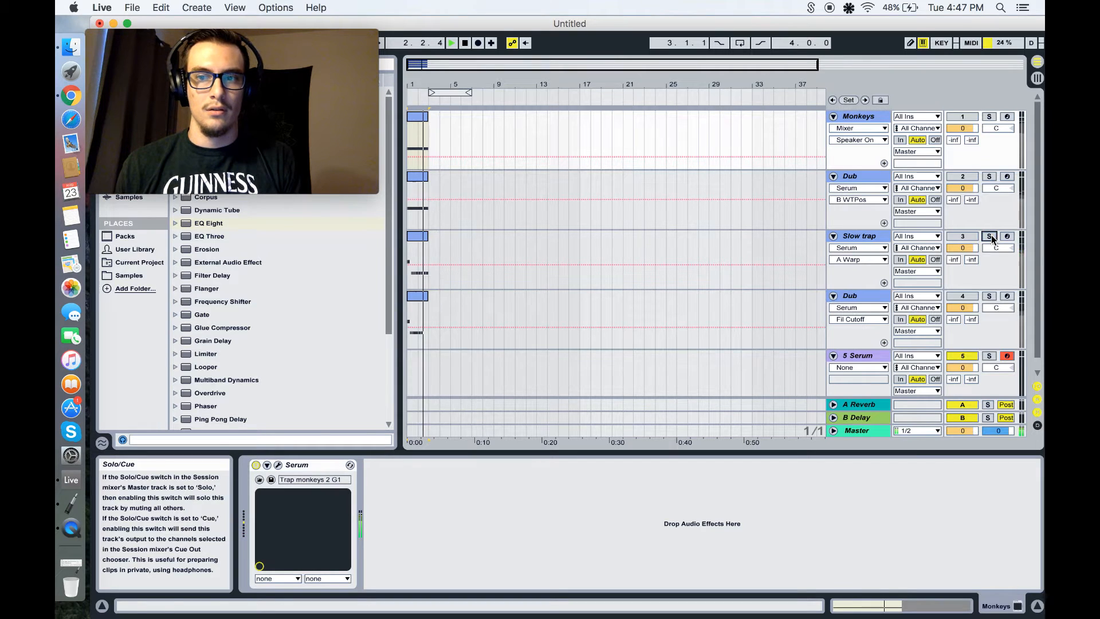
pyautogui.click(989, 296)
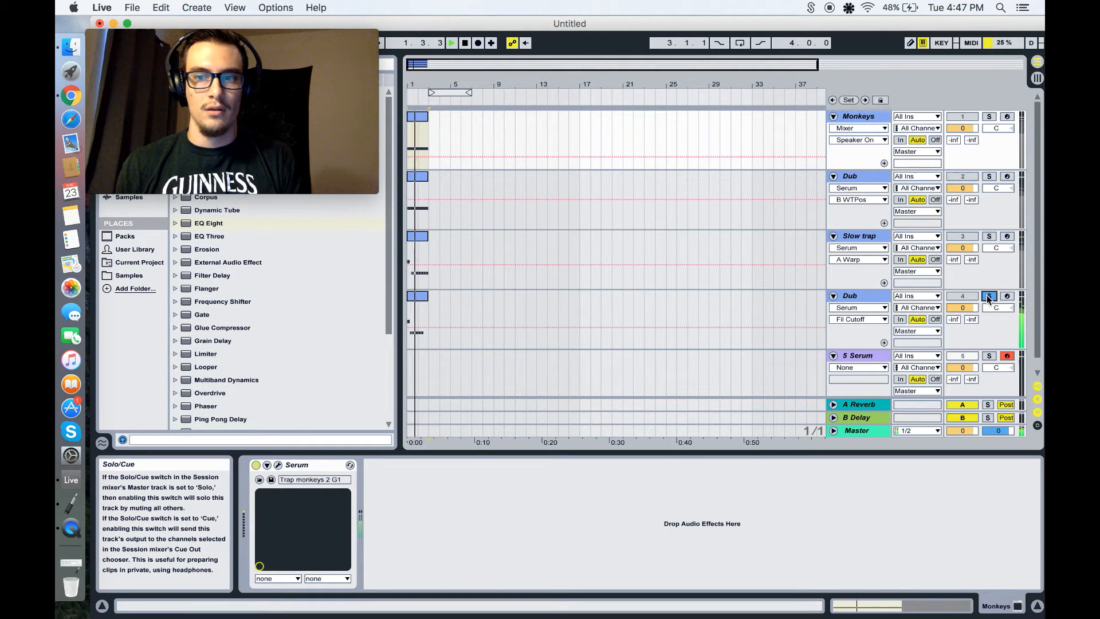
pyautogui.press('space')
pyautogui.click(989, 296)
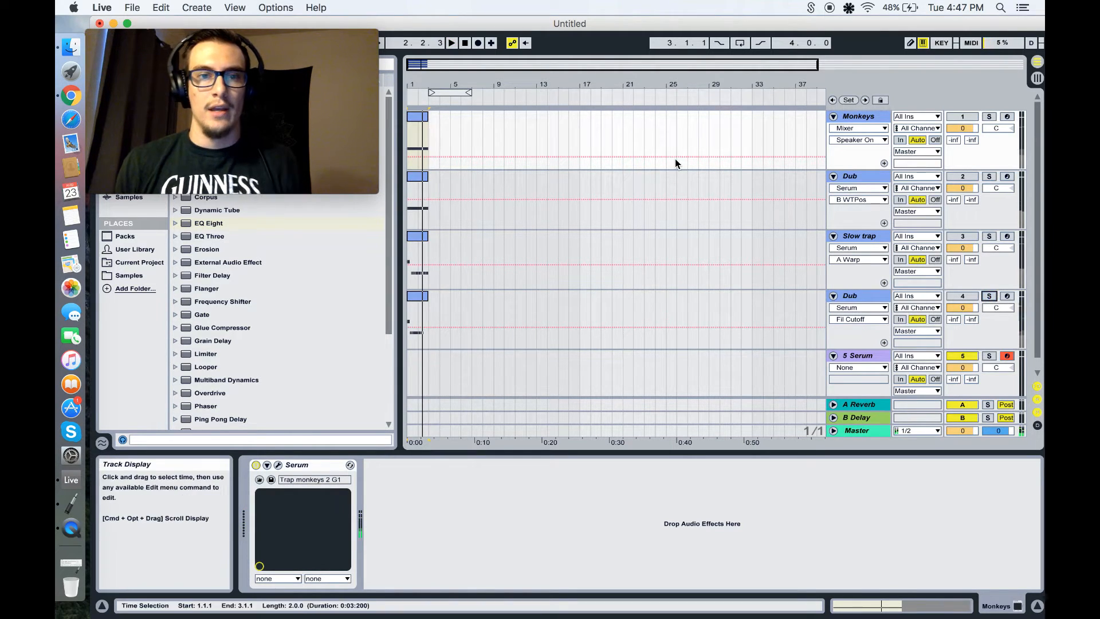
# Step: Open the Serum plug-in editor on the 5 Serum track and move its window clear of the webcam area
pyautogui.click(418, 118)
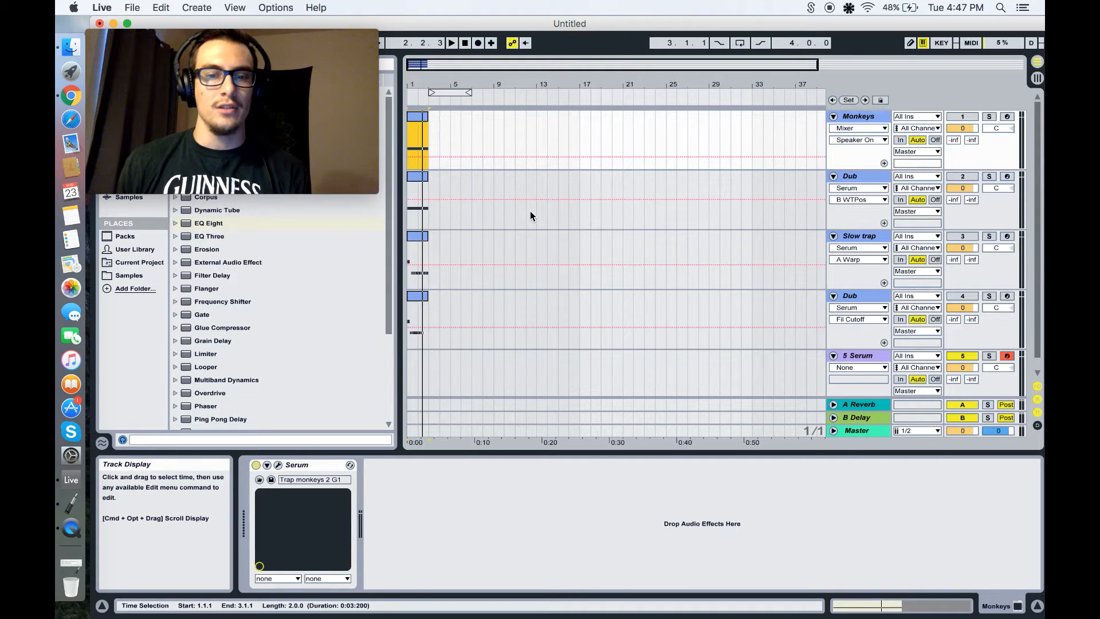
pyautogui.scroll(-1, 678, 283)
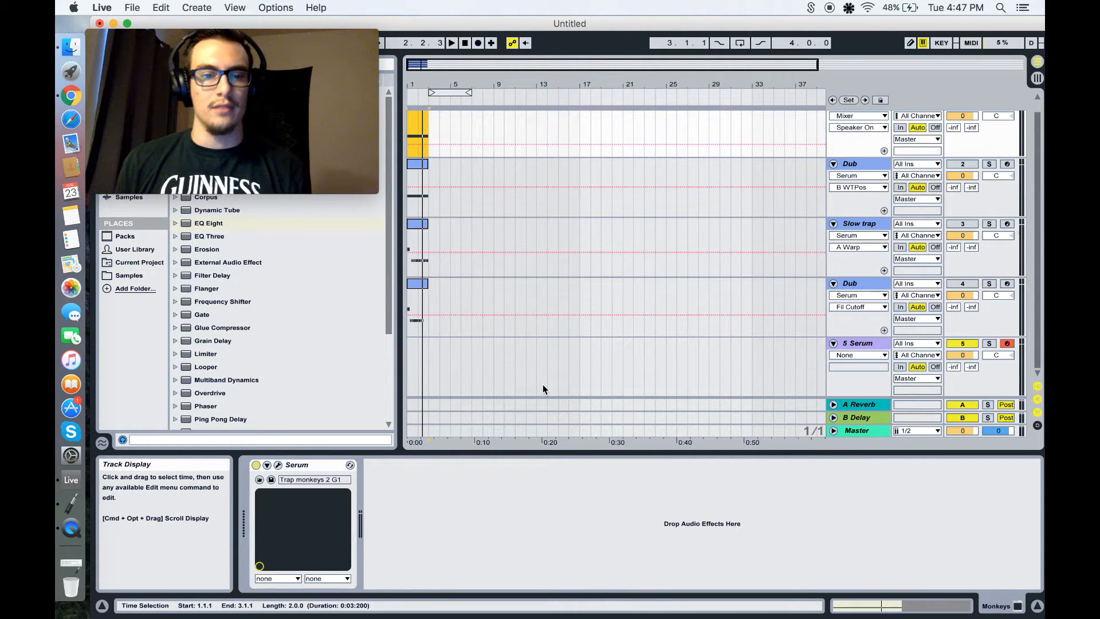
pyautogui.click(878, 343)
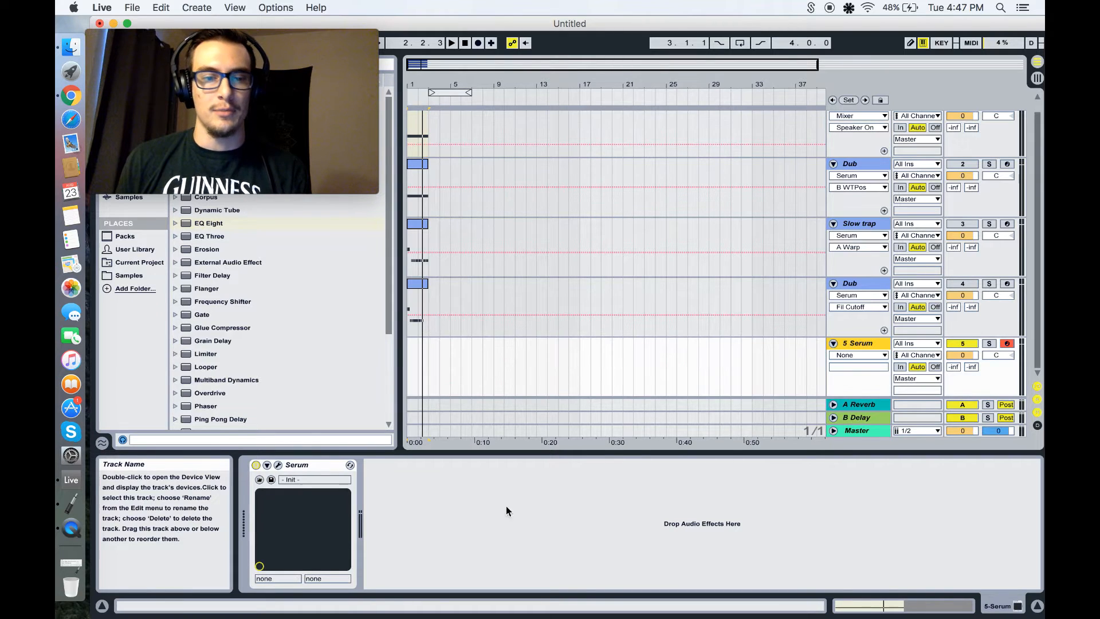
pyautogui.click(278, 466)
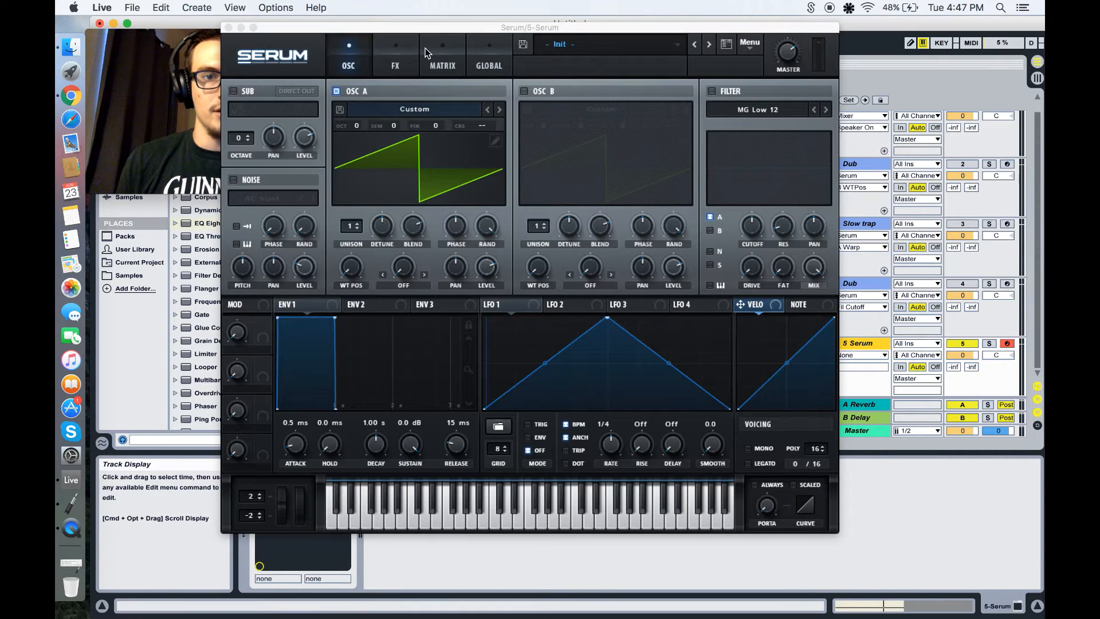
pyautogui.moveTo(439, 33); pyautogui.dragTo(616, 30)
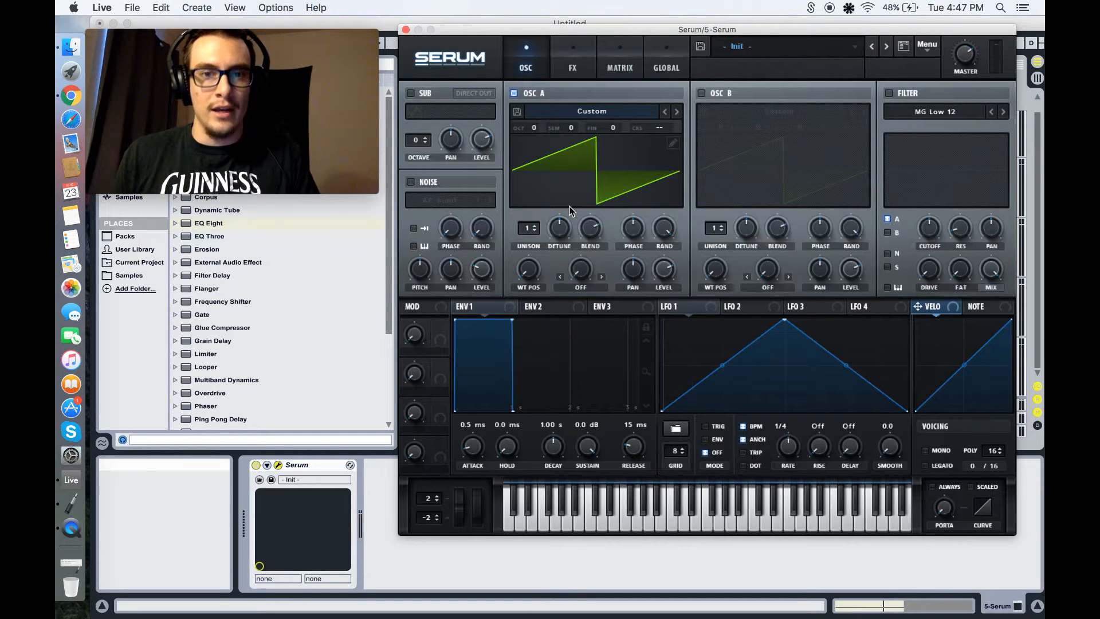
# Step: Load the Digital wavetable FFT_Animal 1 into oscillator A and sweep its wavetable position upward
pyautogui.click(585, 110)
pyautogui.moveTo(587, 139)
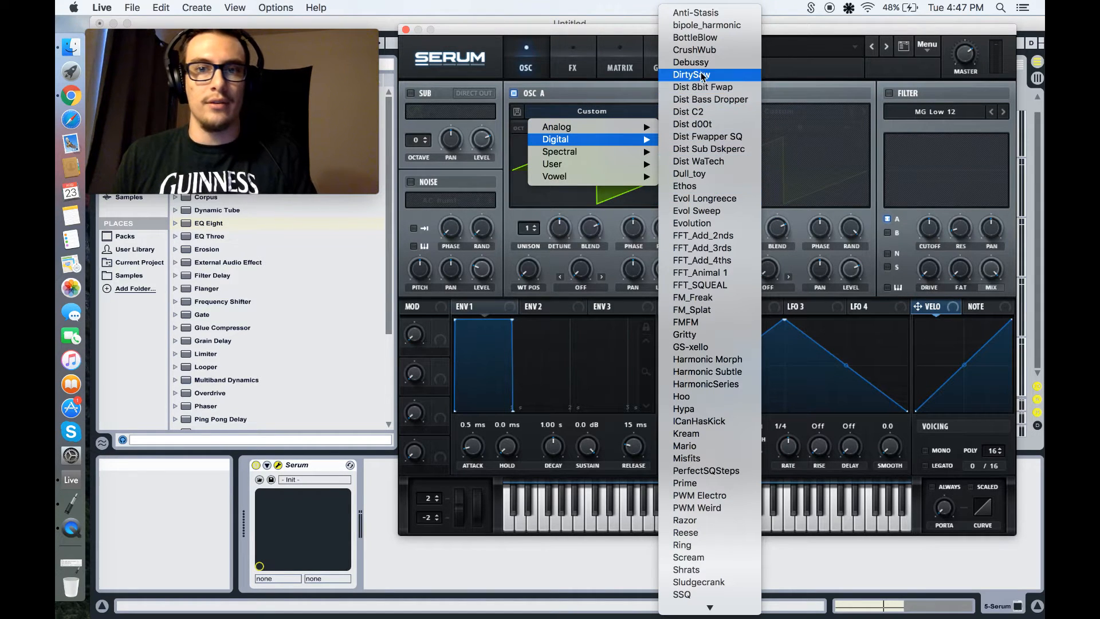
pyautogui.click(697, 273)
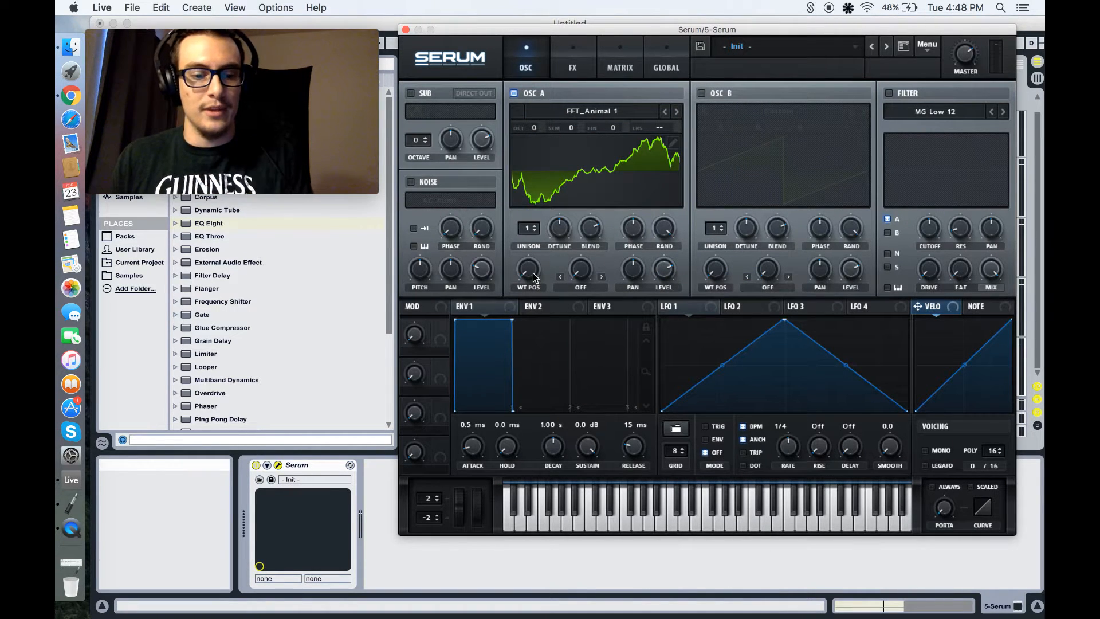
pyautogui.moveTo(529, 278); pyautogui.dragTo(568, 141)
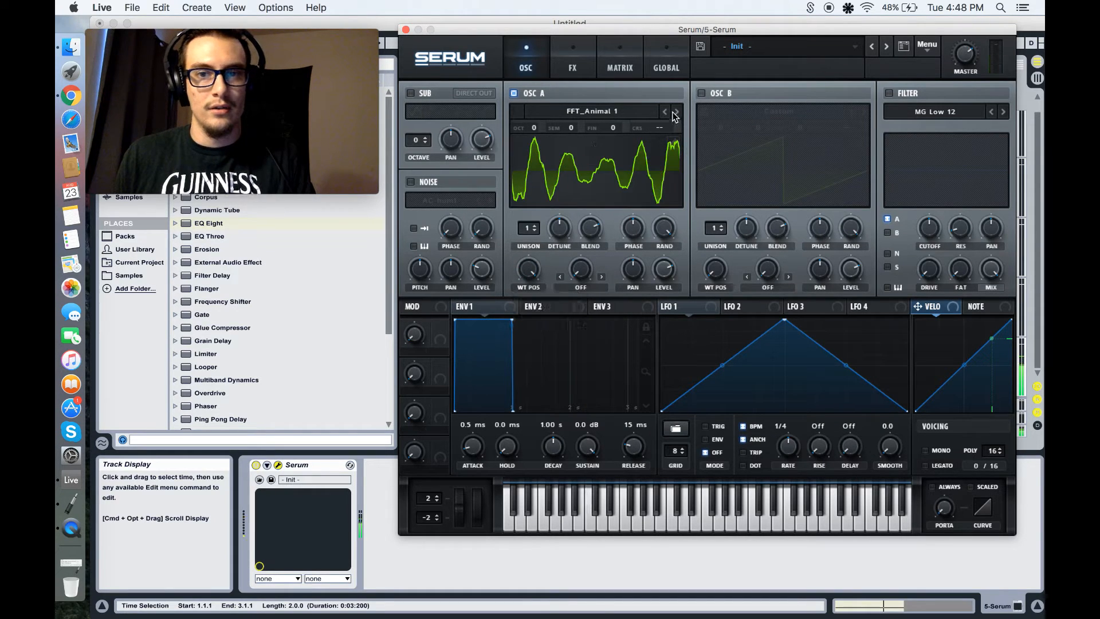
# Step: Try the FFT_SQUEAL wavetable in oscillator A, return to FFT_Animal 1 and set the wavetable position to 21
pyautogui.click(676, 112)
pyautogui.moveTo(531, 276); pyautogui.dragTo(514, 400)
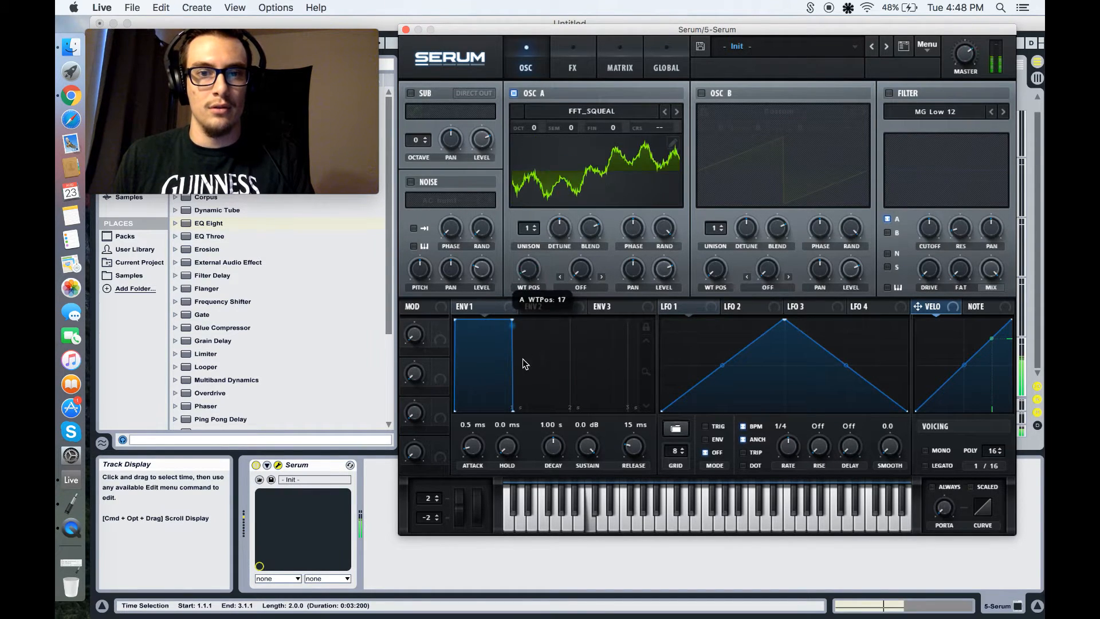
pyautogui.click(664, 111)
pyautogui.moveTo(539, 259); pyautogui.dragTo(552, 231)
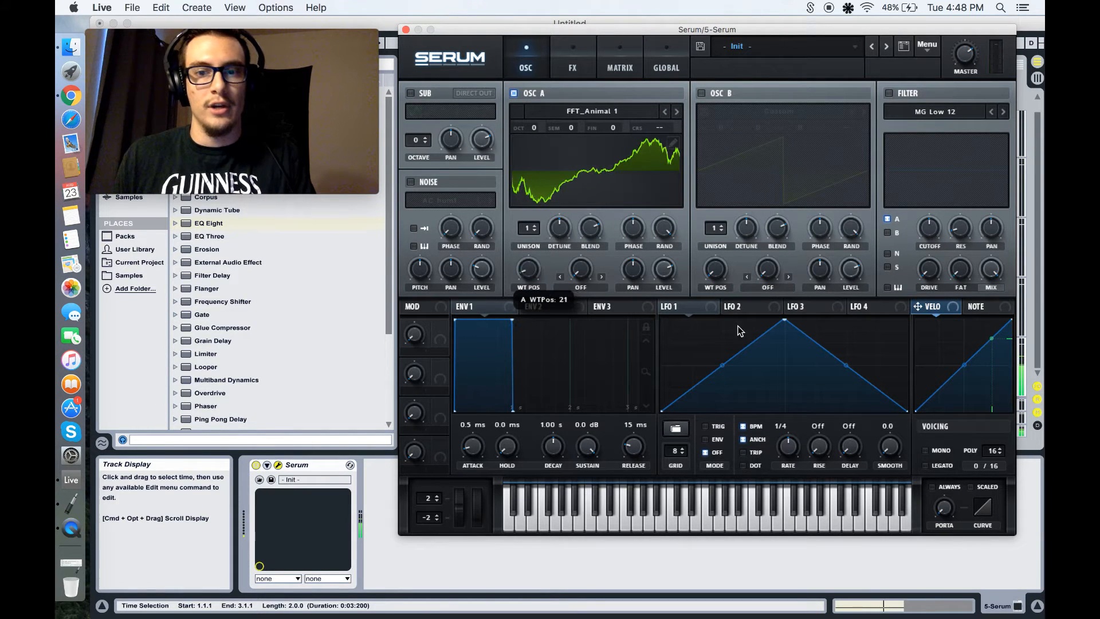
# Step: Move LFO 1's peak to a quarter of the cycle with an outward-bowed rise, and turn on oscillator B
pyautogui.moveTo(783, 320); pyautogui.dragTo(721, 320)
pyautogui.moveTo(689, 367); pyautogui.dragTo(679, 346)
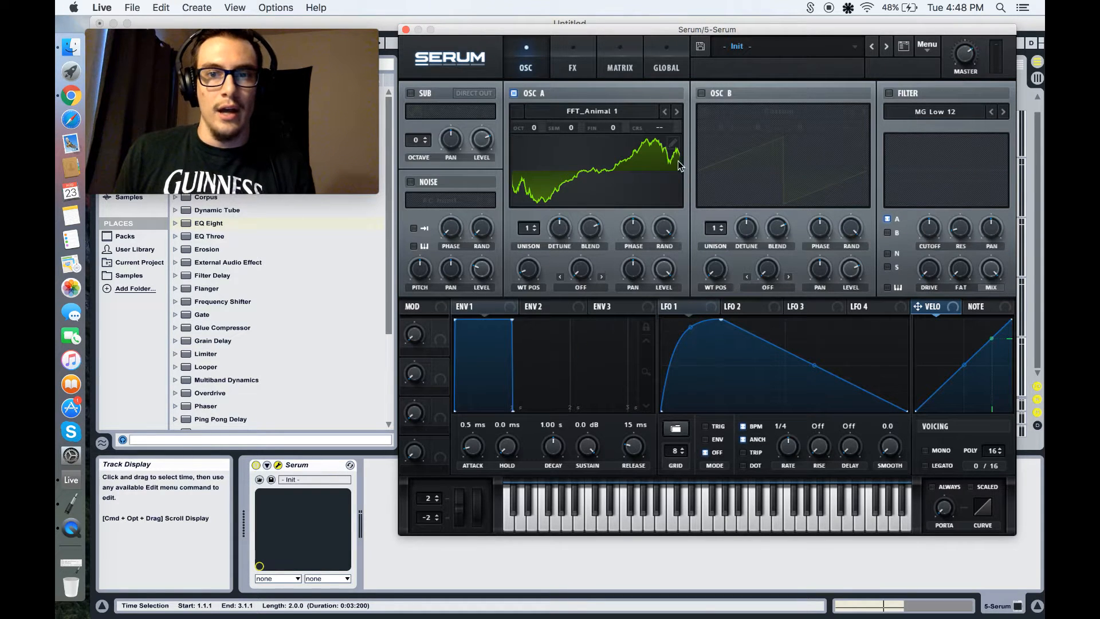
pyautogui.click(702, 93)
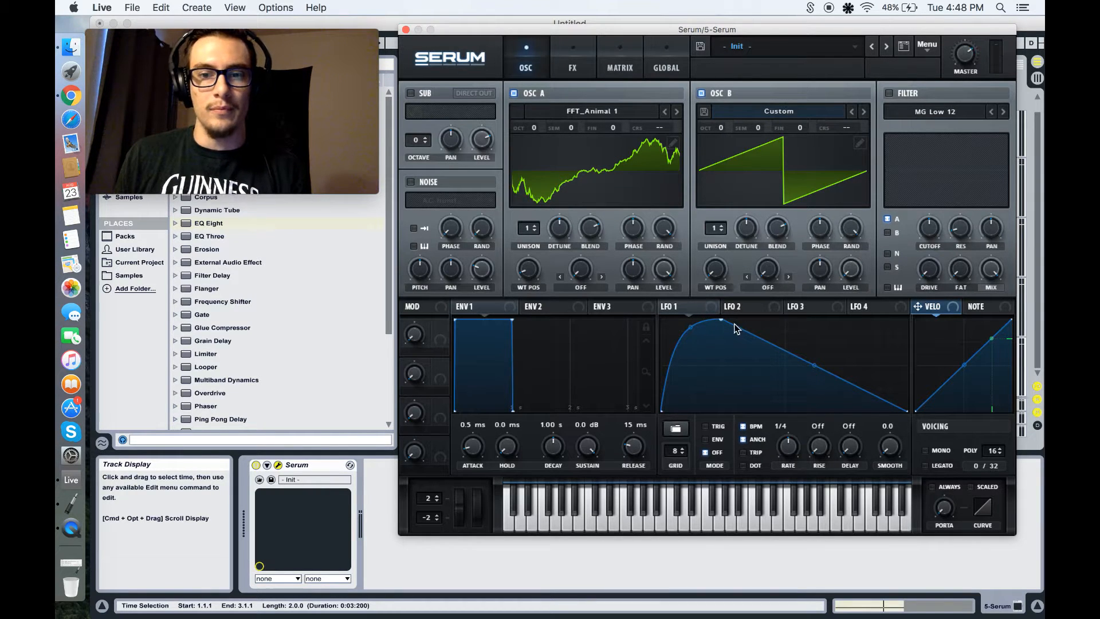
# Step: Add a mid-height point on LFO 1's falling slope and bend both halves into a smooth S-curve
pyautogui.moveTo(814, 367); pyautogui.dragTo(789, 364)
pyautogui.doubleClick(802, 326)
pyautogui.moveTo(850, 388); pyautogui.dragTo(849, 407)
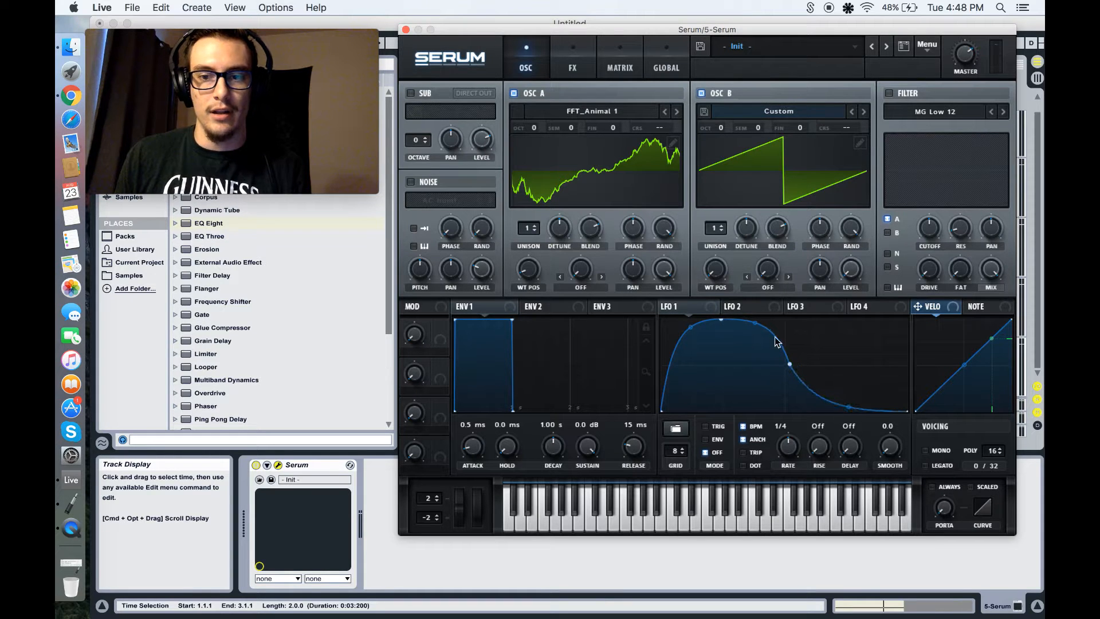
# Step: Add a mid-height point on LFO 1's rising slope and bend the rise into a steep S-curve
pyautogui.doubleClick(679, 342)
pyautogui.moveTo(679, 342); pyautogui.dragTo(669, 315)
pyautogui.moveTo(679, 370); pyautogui.dragTo(693, 409)
pyautogui.moveTo(697, 366); pyautogui.dragTo(683, 365)
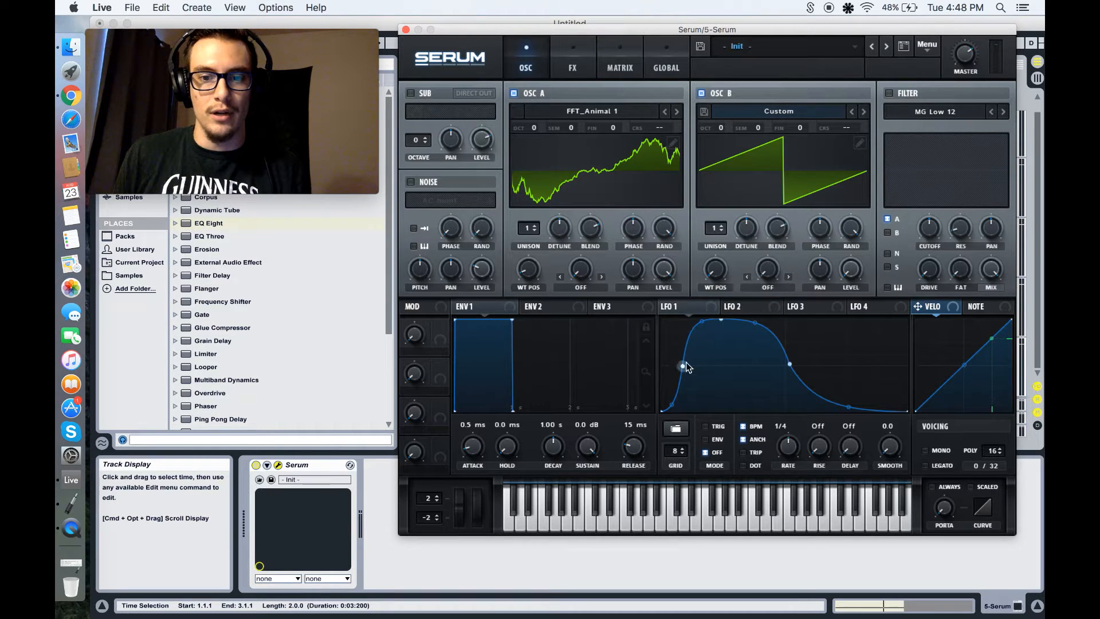
# Step: Widen LFO 1's plateau by shifting the peak slightly earlier and the falling slope's midpoint further along the cycle
pyautogui.moveTo(719, 319); pyautogui.dragTo(698, 312)
pyautogui.moveTo(789, 364); pyautogui.dragTo(840, 368)
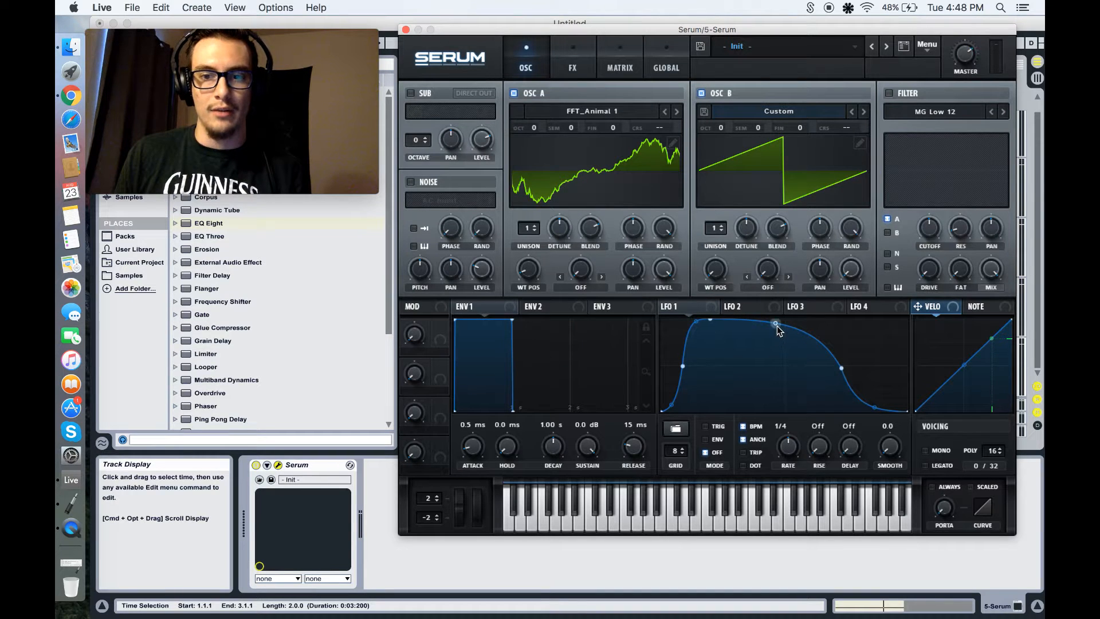
pyautogui.moveTo(775, 325); pyautogui.dragTo(775, 323)
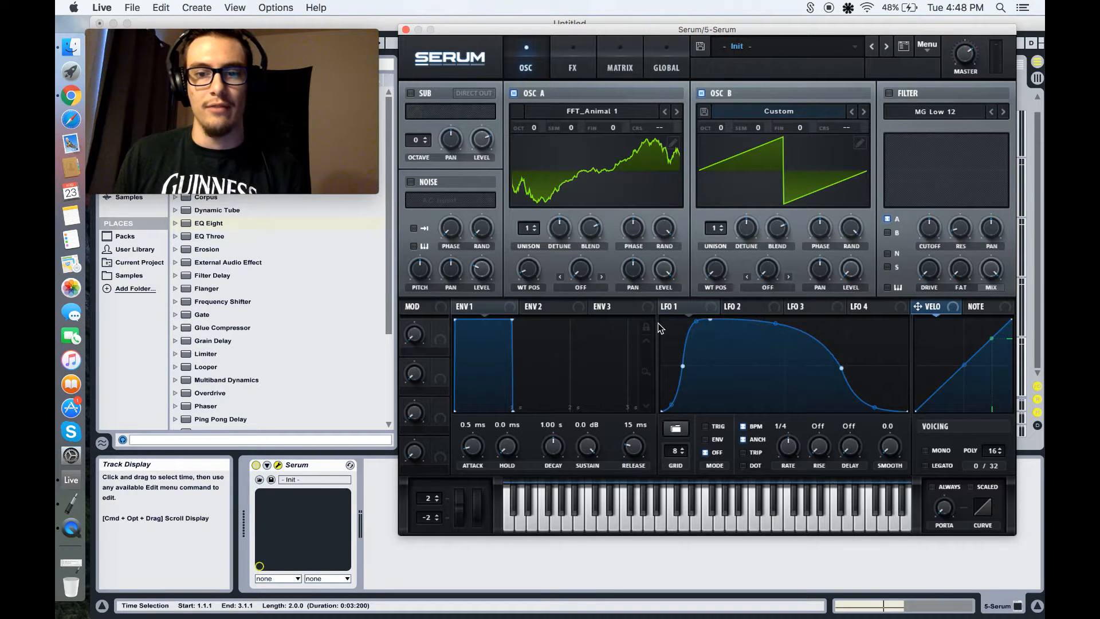
# Step: Assign LFO 1 to oscillator A's wavetable position and set the LFO mode to Trig
pyautogui.moveTo(688, 311); pyautogui.dragTo(521, 254)
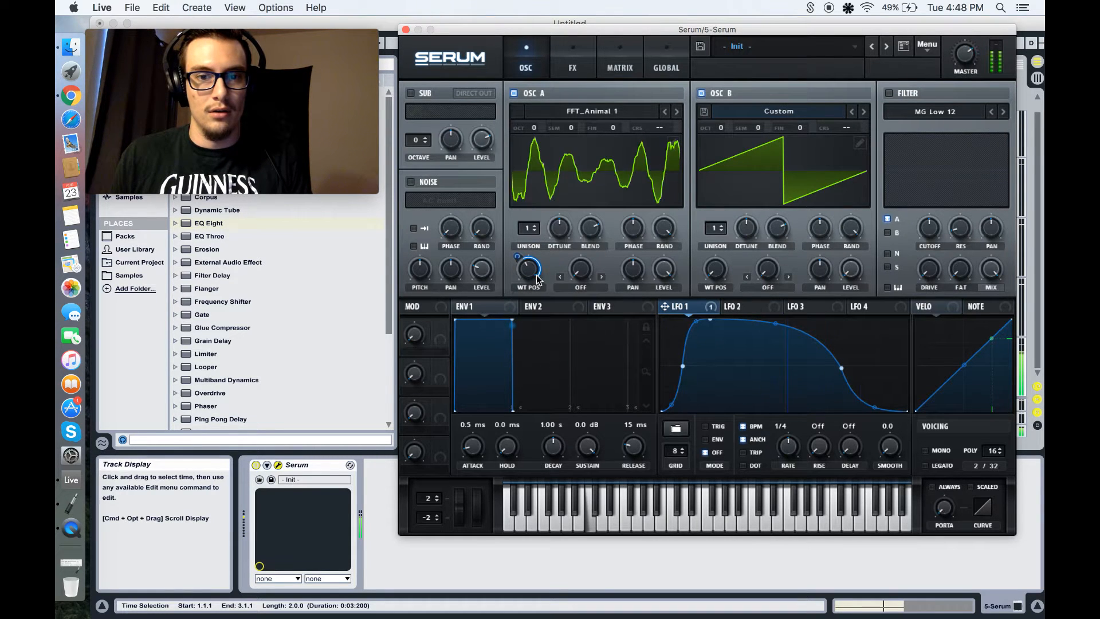
pyautogui.click(706, 426)
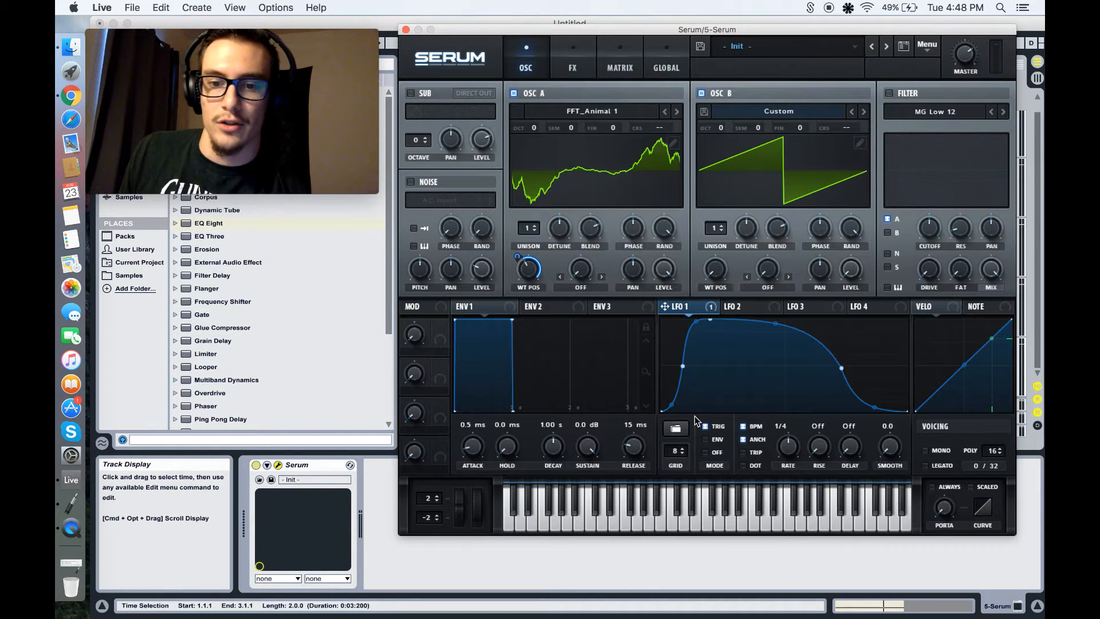
# Step: Set oscillator A's warp mode to FM (from B) and load the Spectral wavetable Gremlin [SN] into oscillator B
pyautogui.click(585, 287)
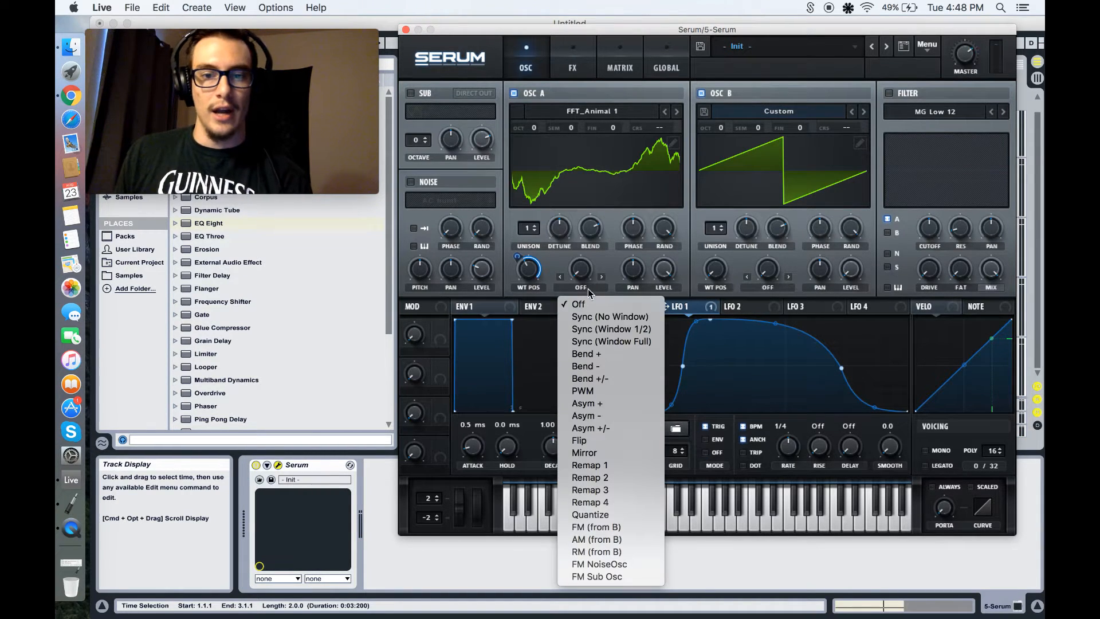
pyautogui.click(609, 527)
pyautogui.click(772, 113)
pyautogui.moveTo(777, 164)
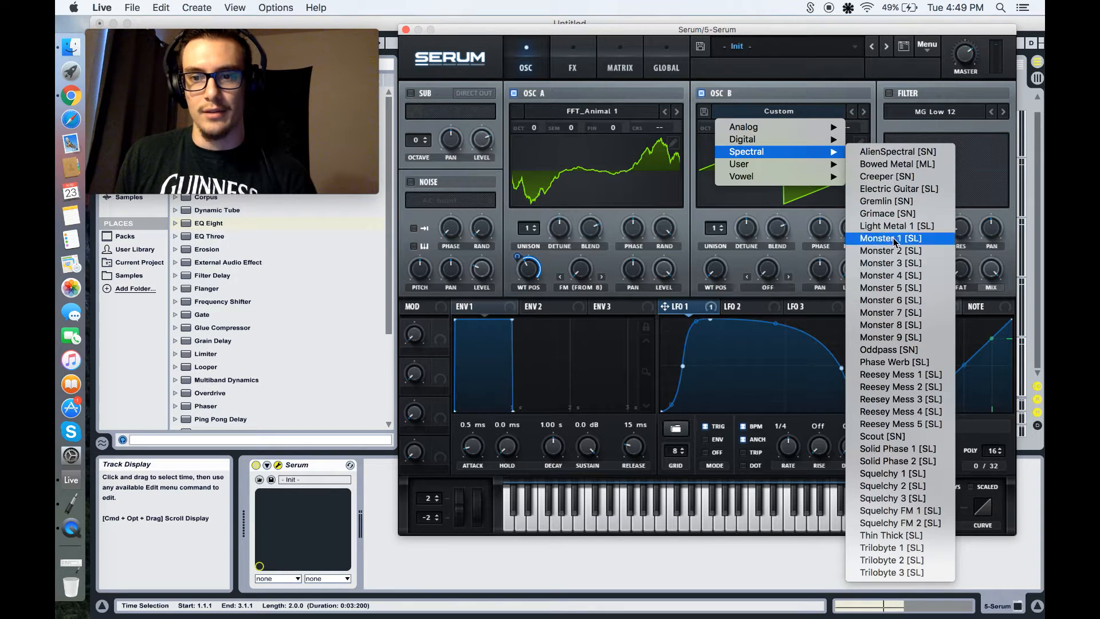
pyautogui.click(899, 201)
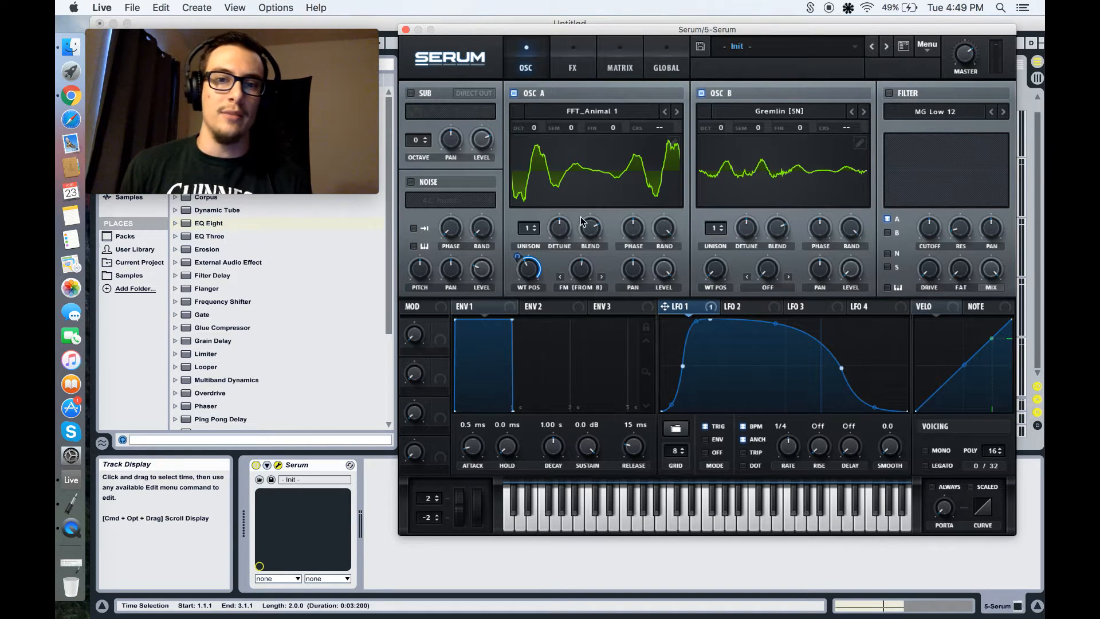
# Step: Sweep oscillator A's FM warp amount down to 0% and back up
pyautogui.moveTo(583, 276)
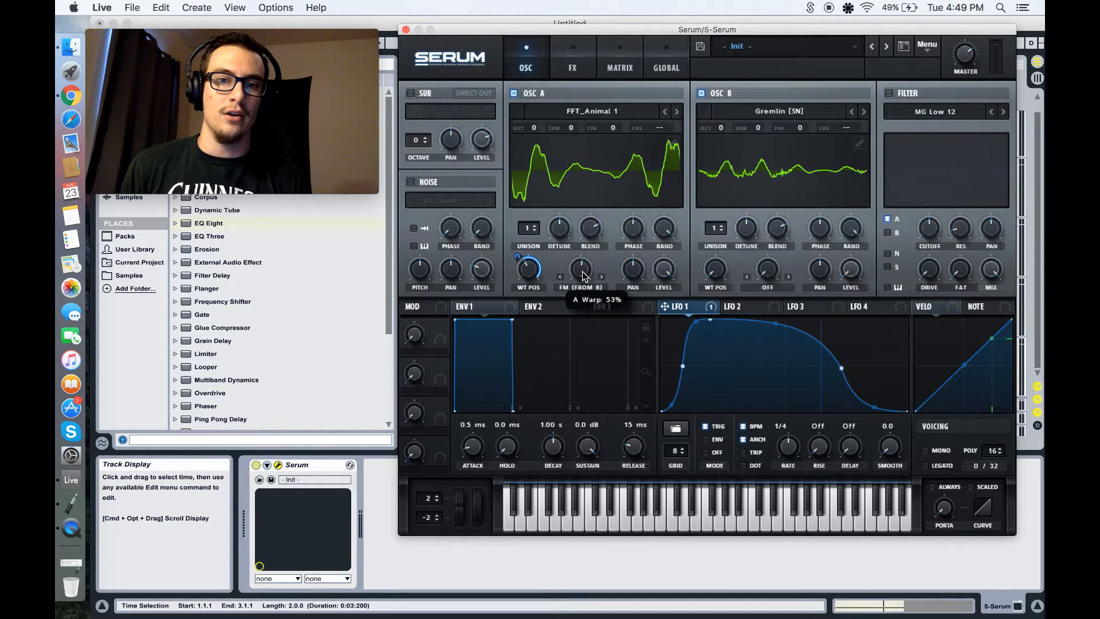
pyautogui.moveTo(583, 276); pyautogui.dragTo(561, 340)
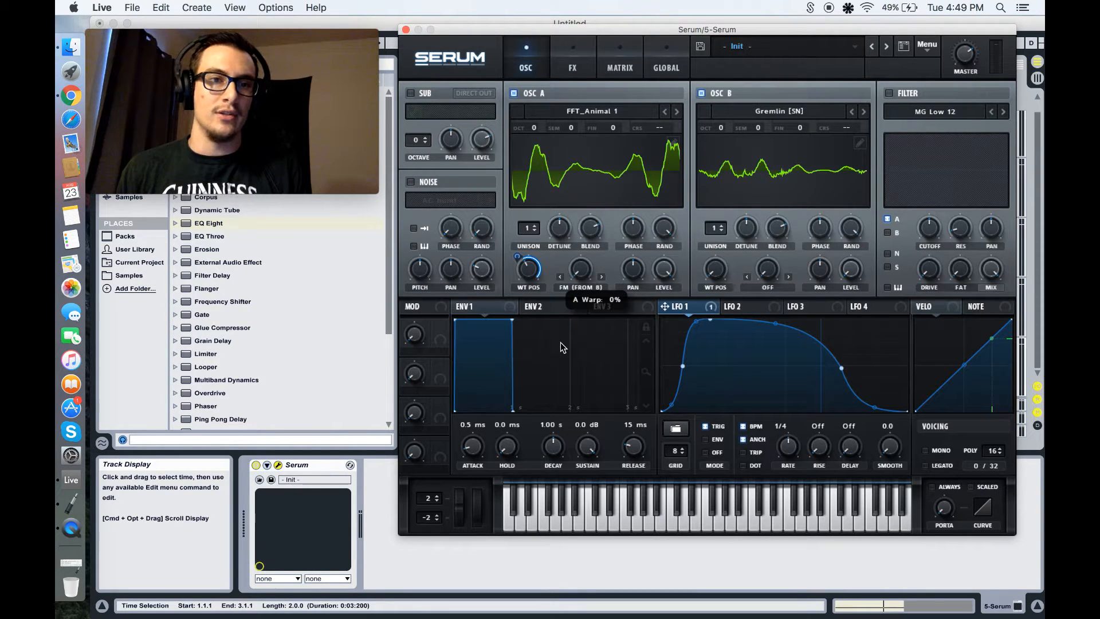
pyautogui.moveTo(560, 342); pyautogui.dragTo(638, 41)
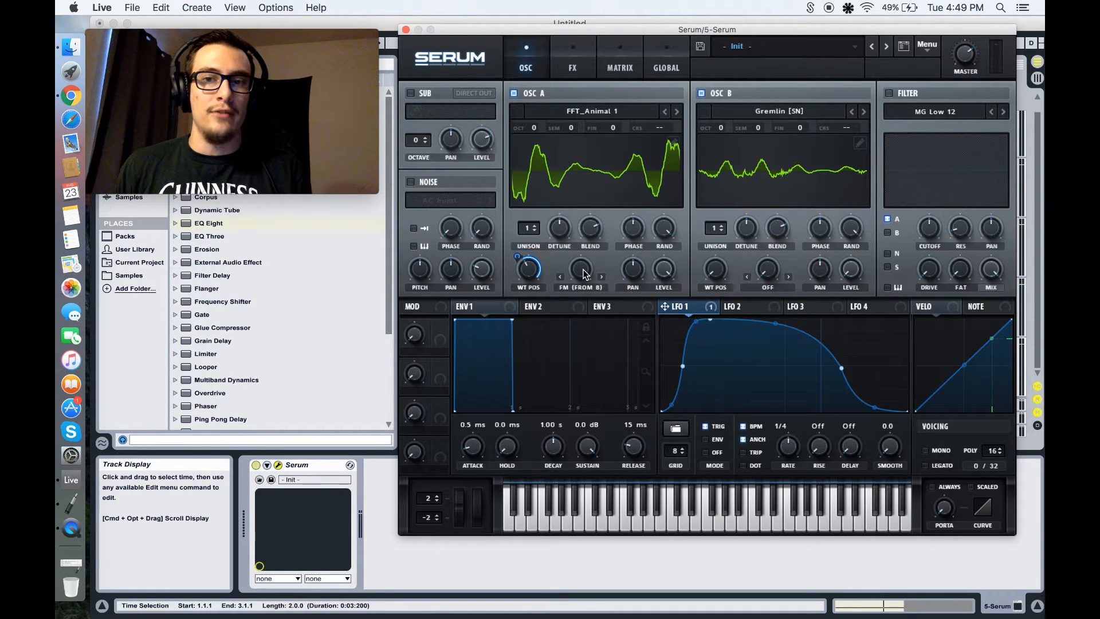
# Step: Try the Spectral wavetable Monster 3 [SL] in oscillator B, raise oscillator B's wavetable position and play a test note
pyautogui.click(719, 116)
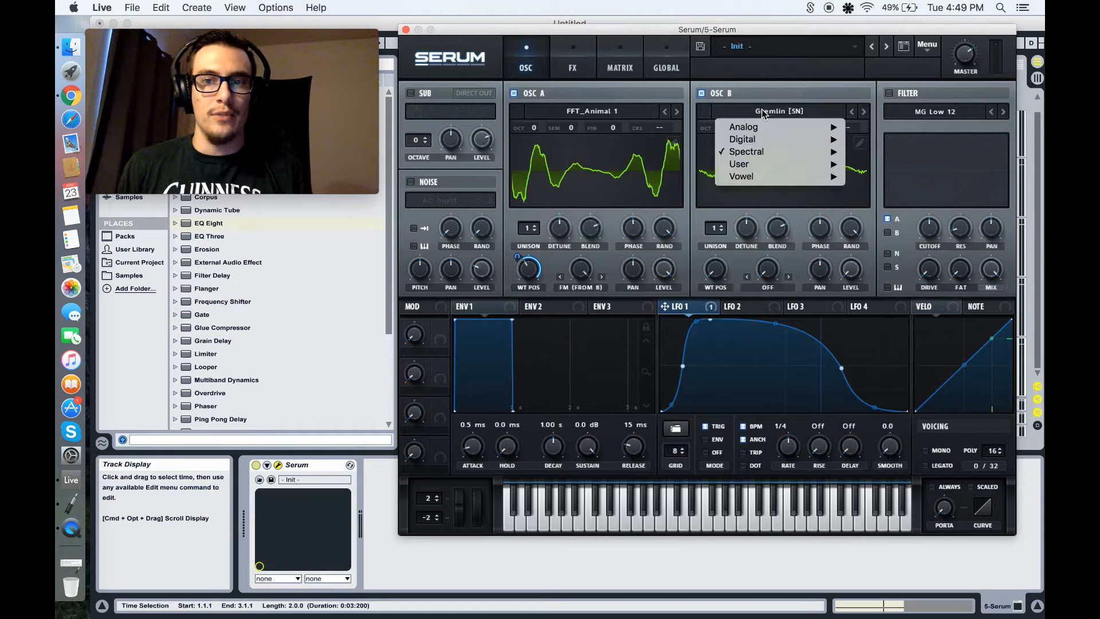
pyautogui.moveTo(762, 151)
pyautogui.click(890, 263)
pyautogui.moveTo(718, 281); pyautogui.dragTo(720, 195)
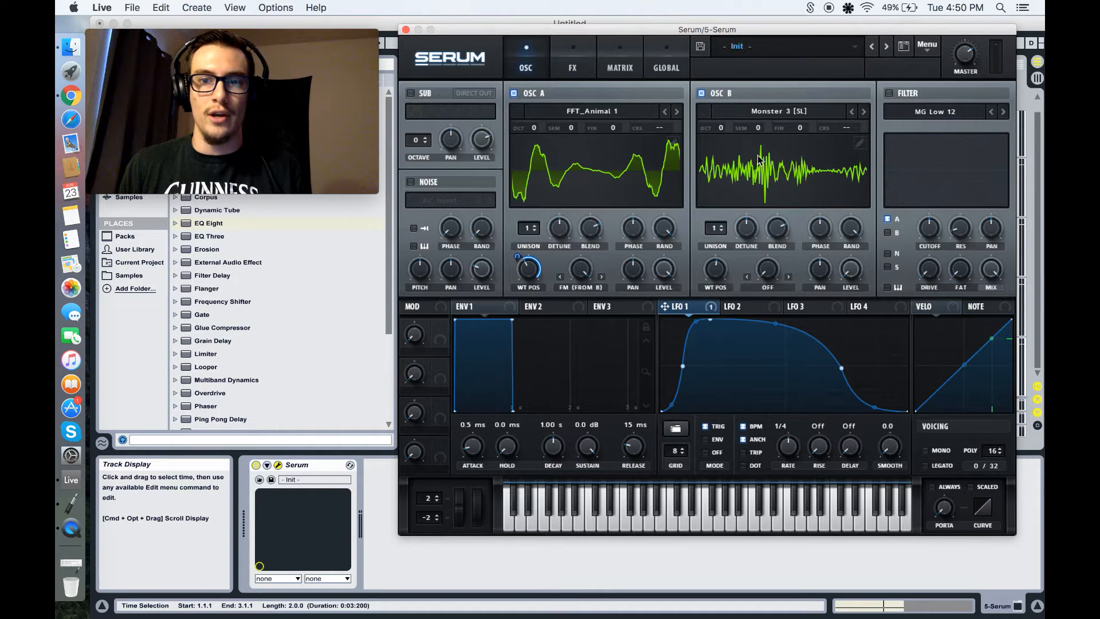
pyautogui.press('a')
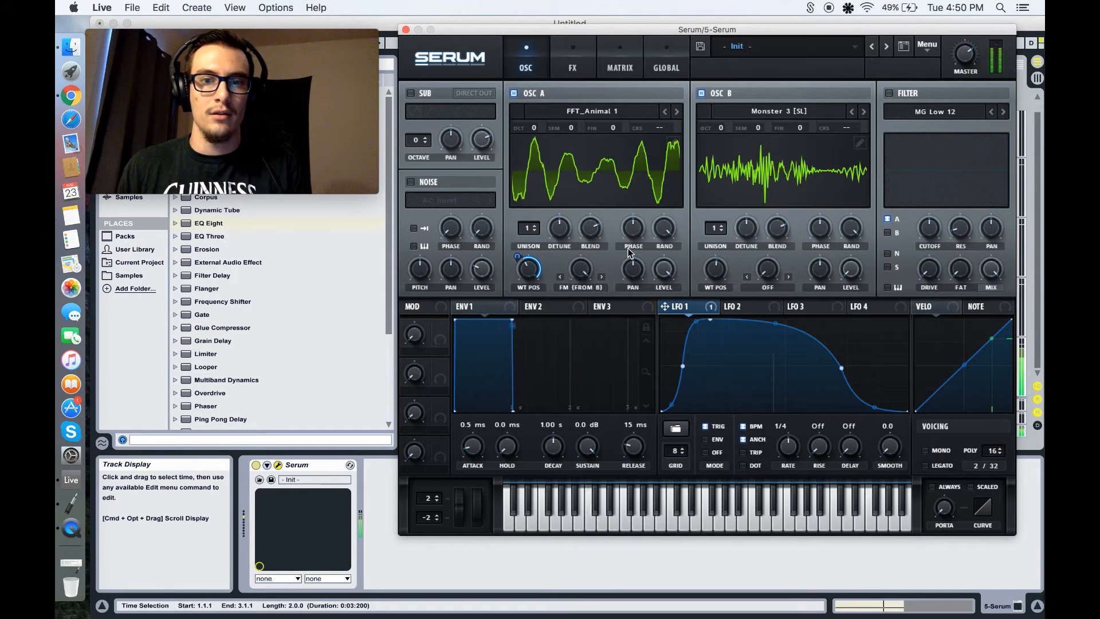
# Step: Switch oscillator B back to the Gremlin [SN] wavetable and lower oscillator A's FM warp amount
pyautogui.click(793, 115)
pyautogui.moveTo(773, 151)
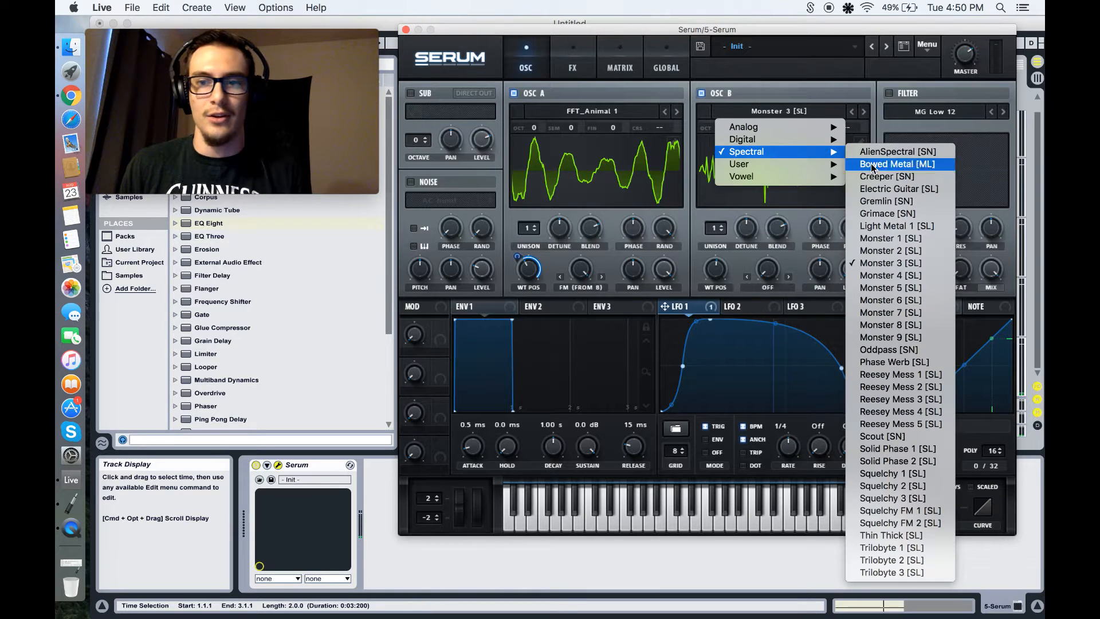
pyautogui.click(898, 202)
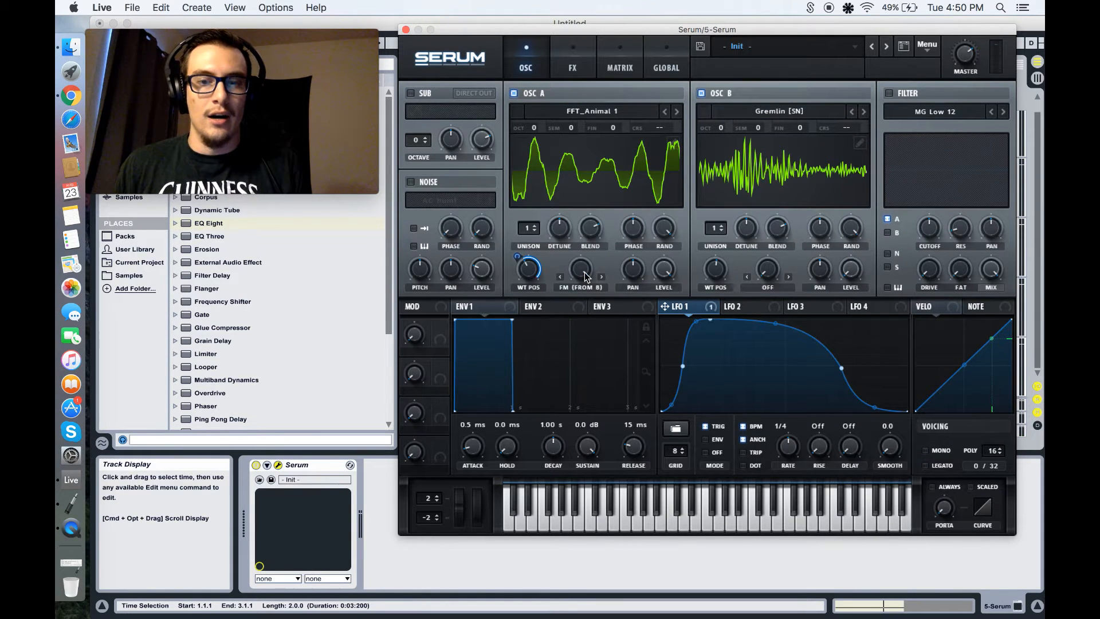
pyautogui.moveTo(581, 290)
pyautogui.moveTo(581, 290); pyautogui.dragTo(571, 332)
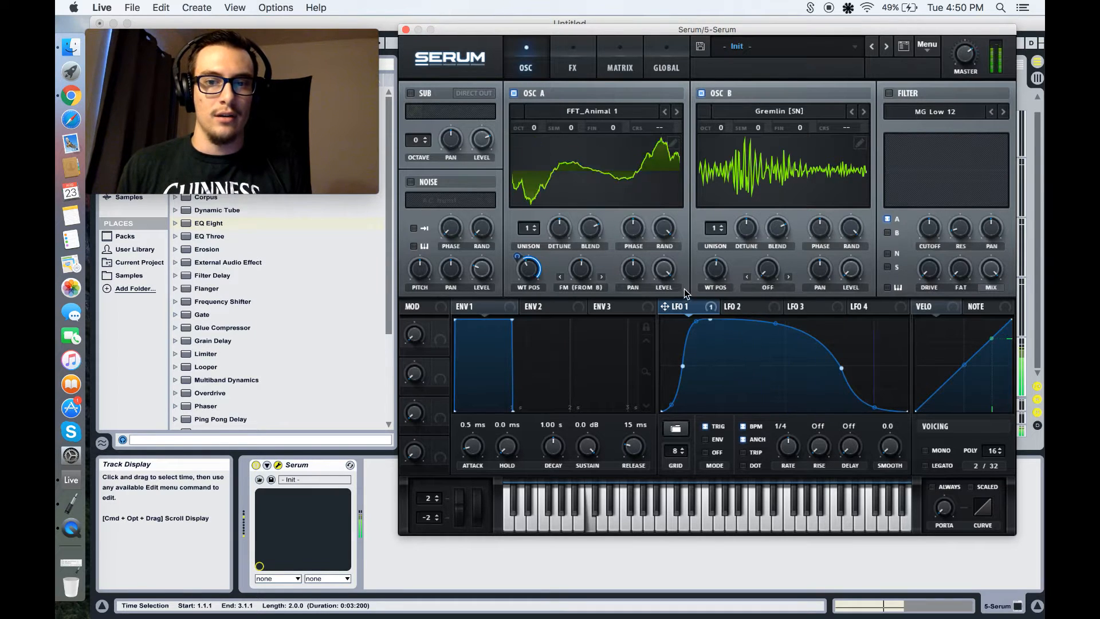
# Step: Assign LFO 1 to oscillator A's FM warp amount and set the octaves to +1 for oscillator A and -1 for oscillator B
pyautogui.moveTo(664, 306); pyautogui.dragTo(580, 276)
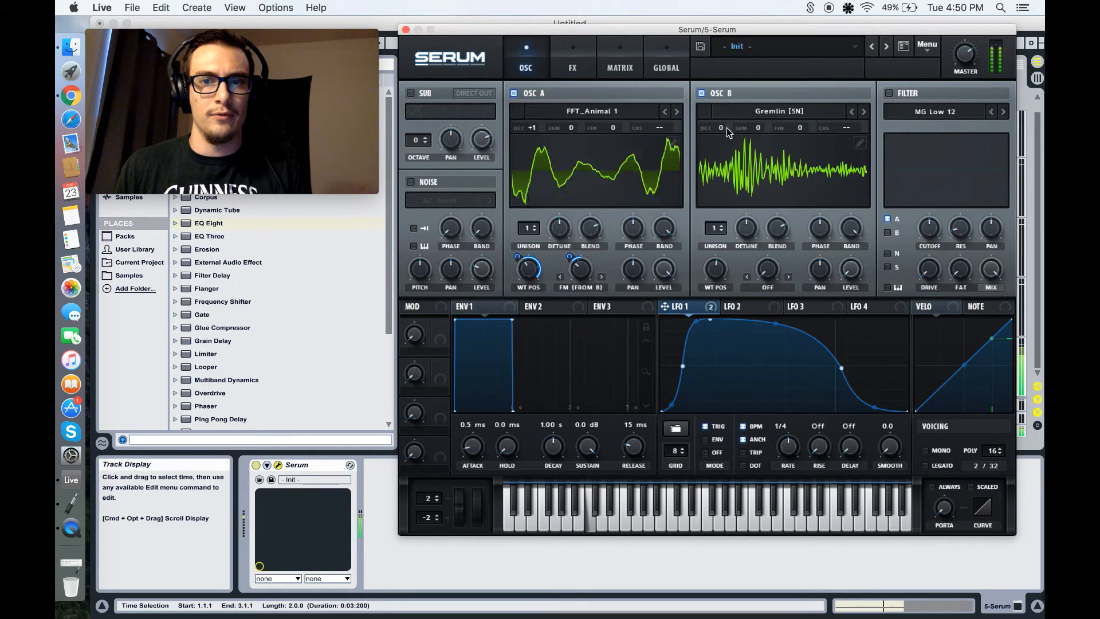
pyautogui.moveTo(720, 126); pyautogui.dragTo(727, 156)
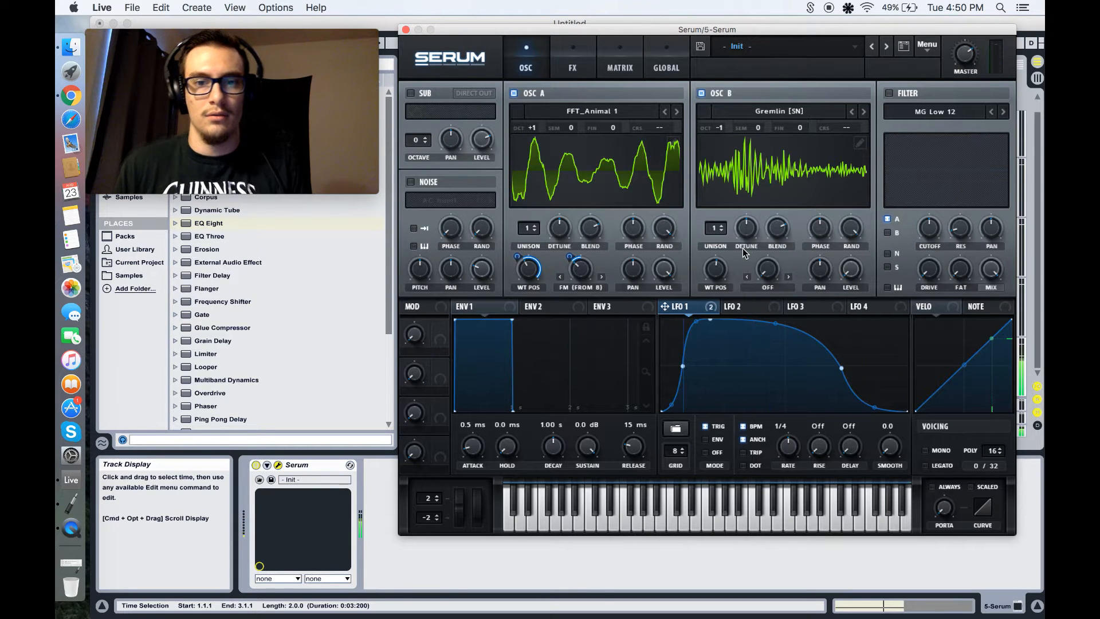
# Step: Lower oscillator A's level to 9% and modulate it with LFO 1
pyautogui.moveTo(850, 278); pyautogui.dragTo(703, 307)
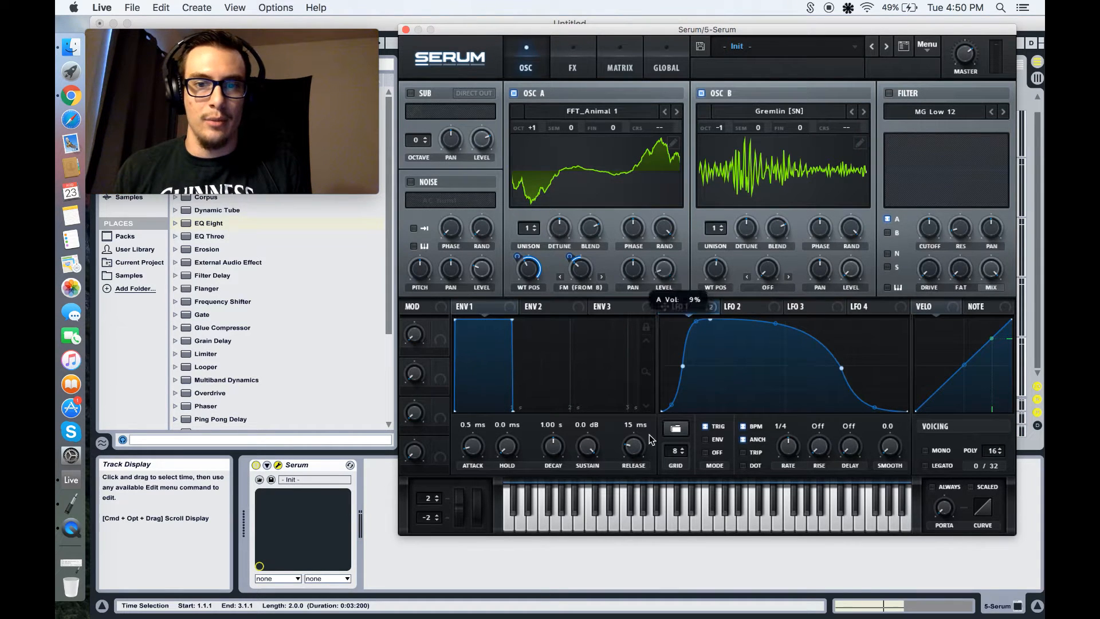
pyautogui.moveTo(665, 306); pyautogui.dragTo(663, 269)
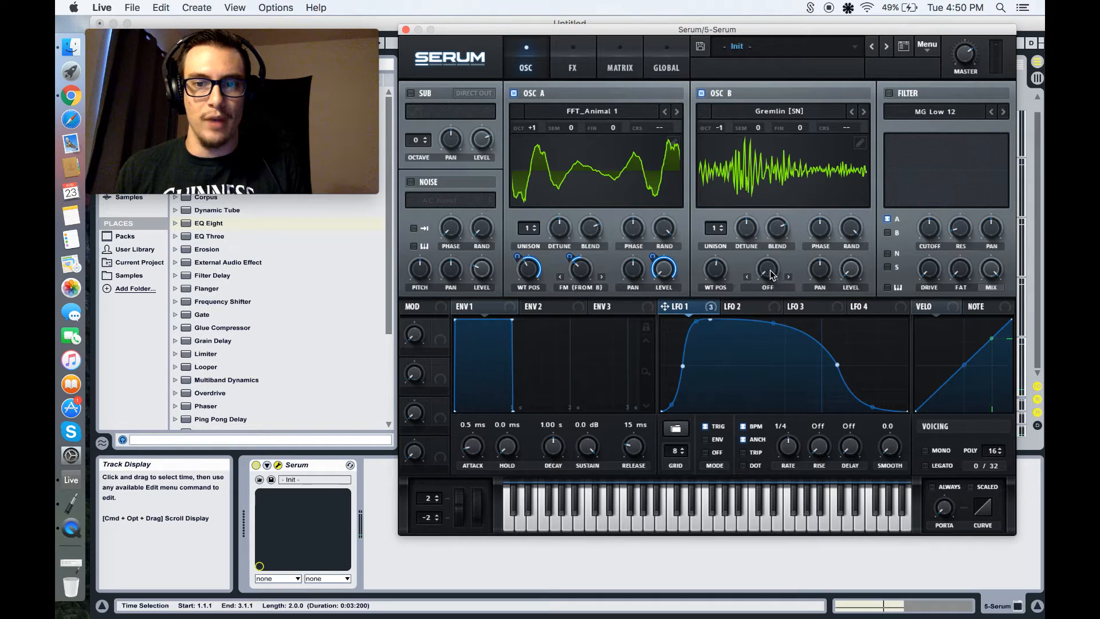
# Step: Assign LFO 1 to oscillator B's warp amount and set its warp mode to Sync (No Window)
pyautogui.moveTo(668, 306); pyautogui.dragTo(766, 272)
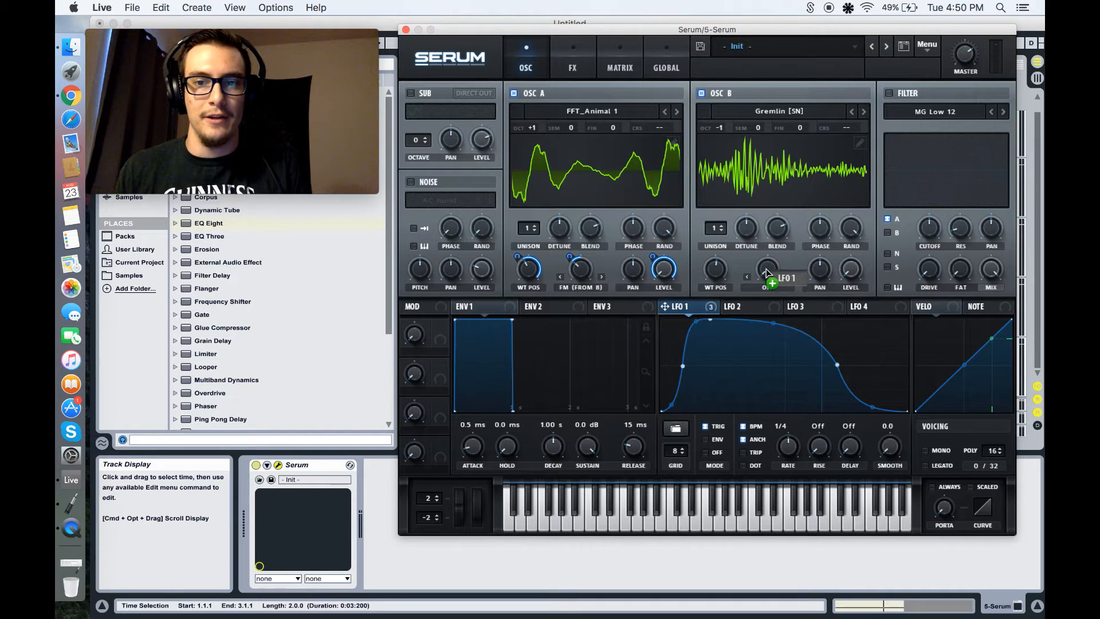
pyautogui.click(764, 288)
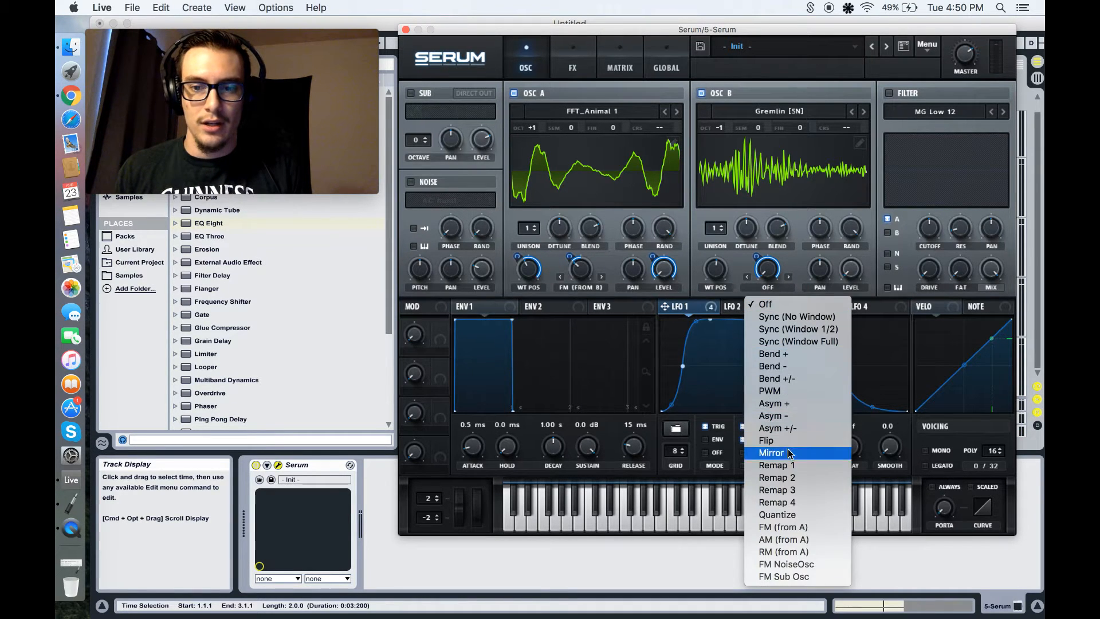
pyautogui.click(791, 321)
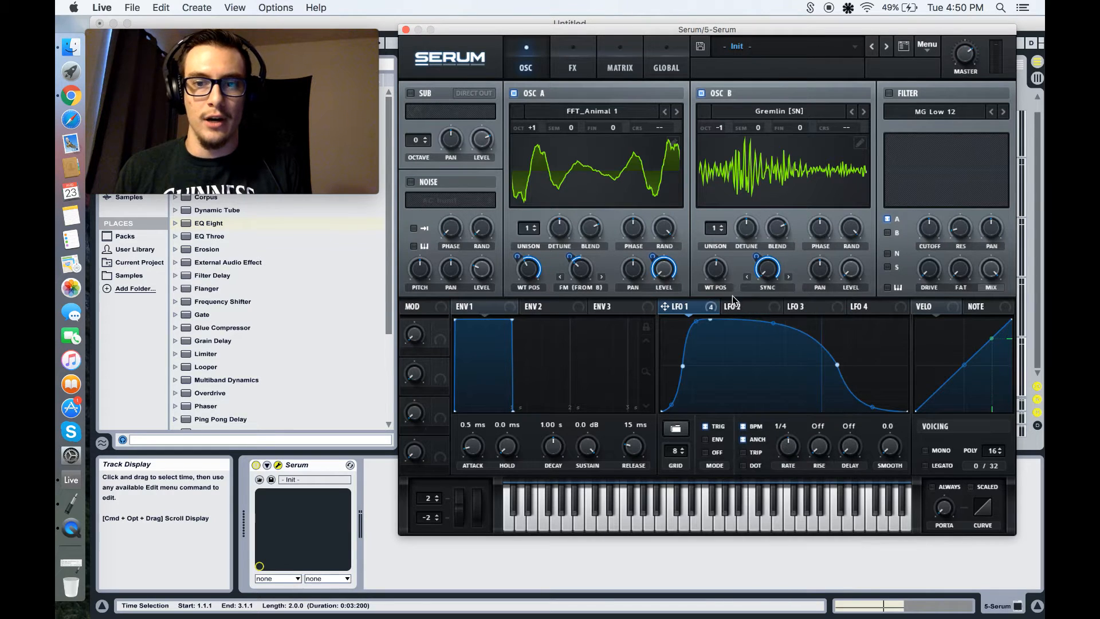
# Step: Reduce LFO 1's modulation depth on oscillator B's Sync warp and lower the base warp amount to 1.00%
pyautogui.moveTo(756, 257); pyautogui.dragTo(758, 283)
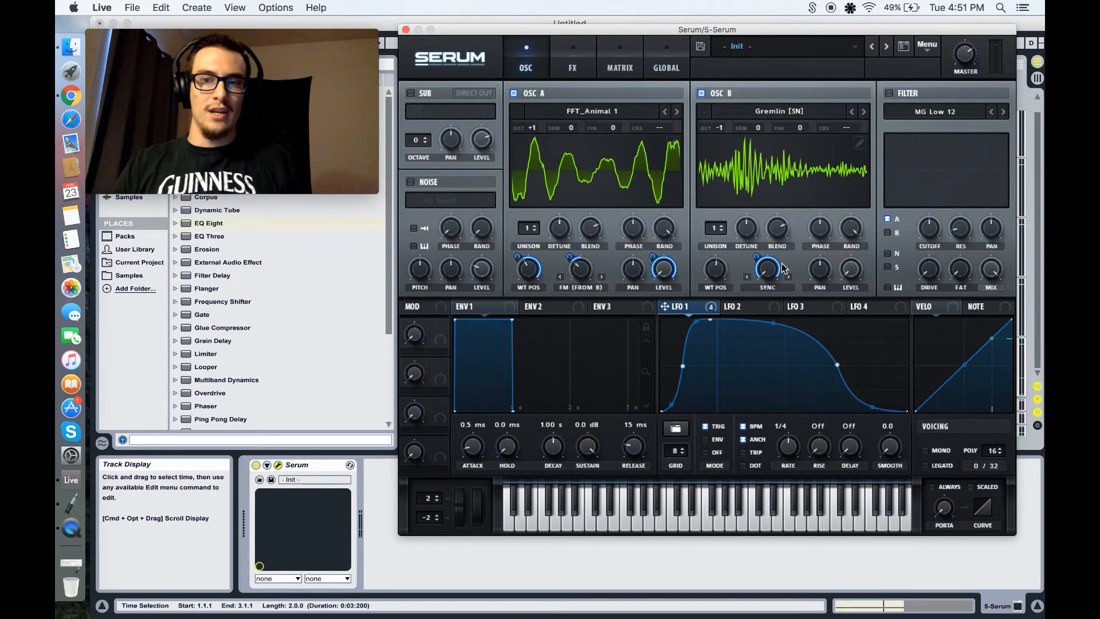
pyautogui.moveTo(754, 255); pyautogui.dragTo(785, 286)
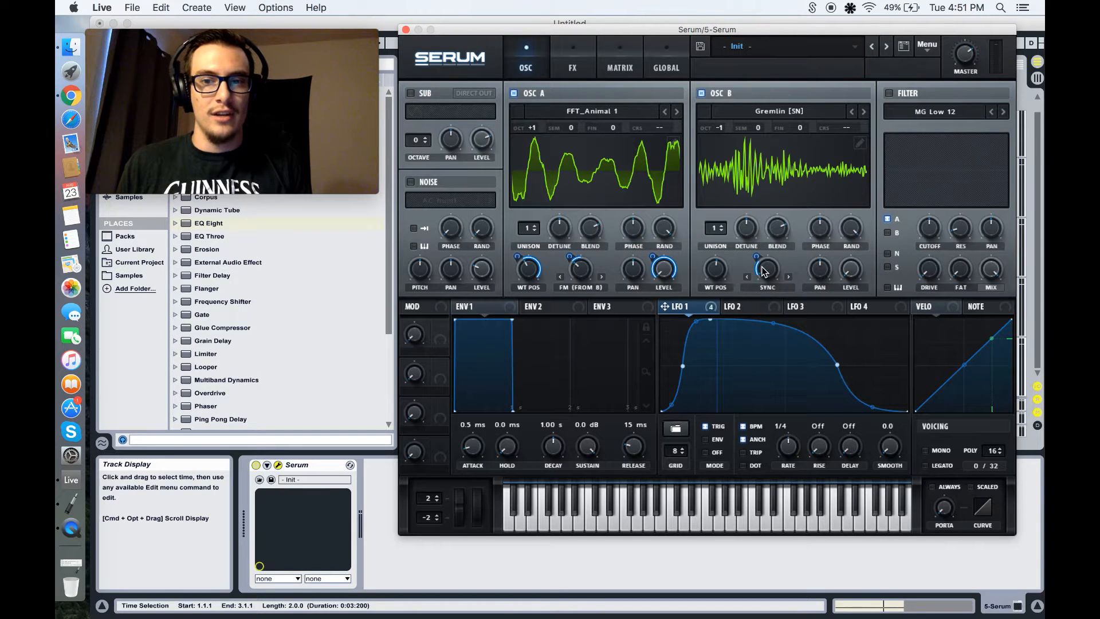
pyautogui.moveTo(767, 274); pyautogui.dragTo(773, 304)
pyautogui.moveTo(756, 257); pyautogui.dragTo(768, 271)
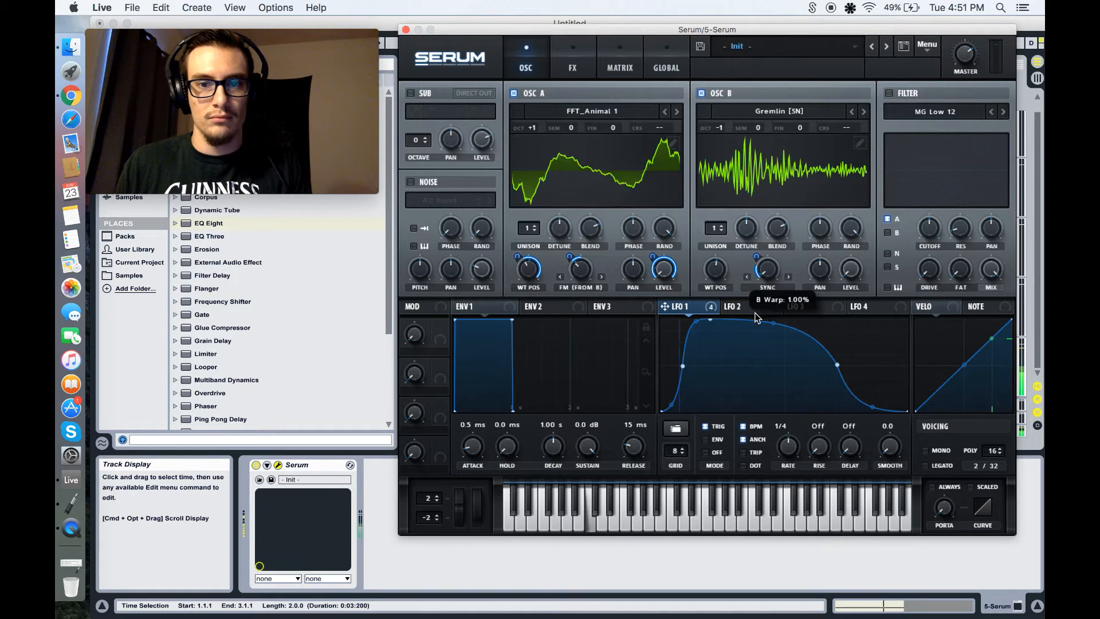
# Step: Try the Mirror and Bend +/- warp modes on oscillator B
pyautogui.click(778, 287)
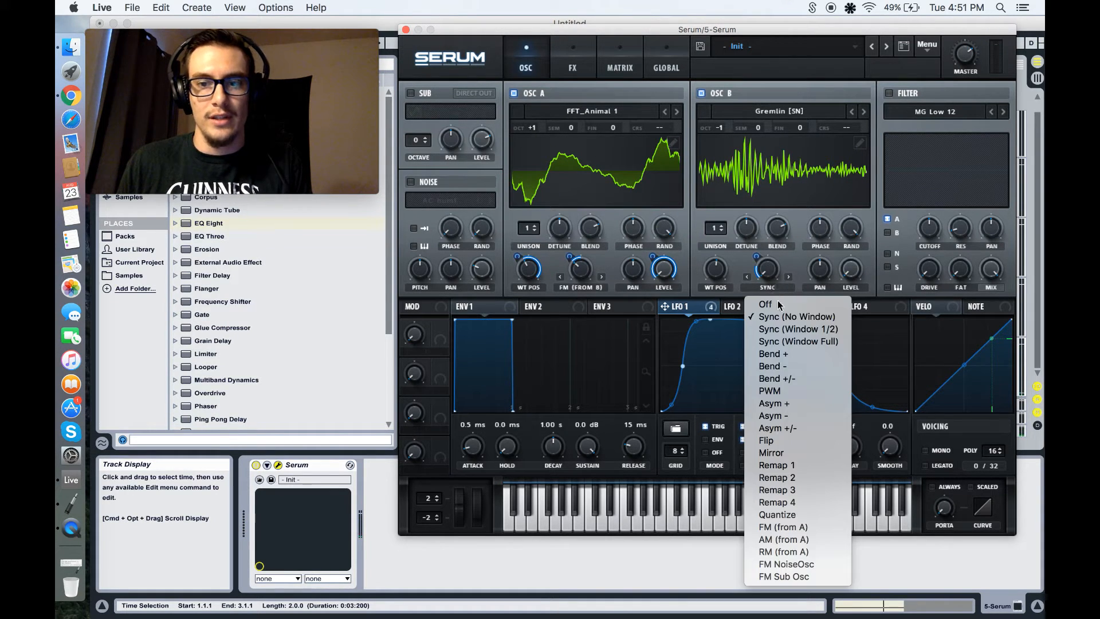
pyautogui.click(785, 454)
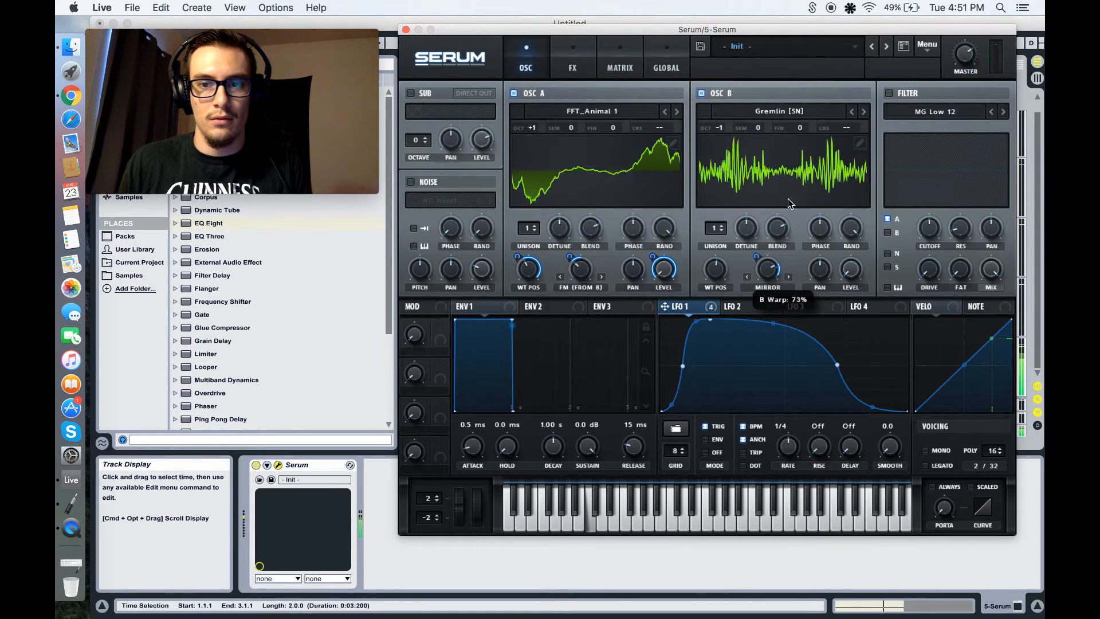
pyautogui.click(771, 287)
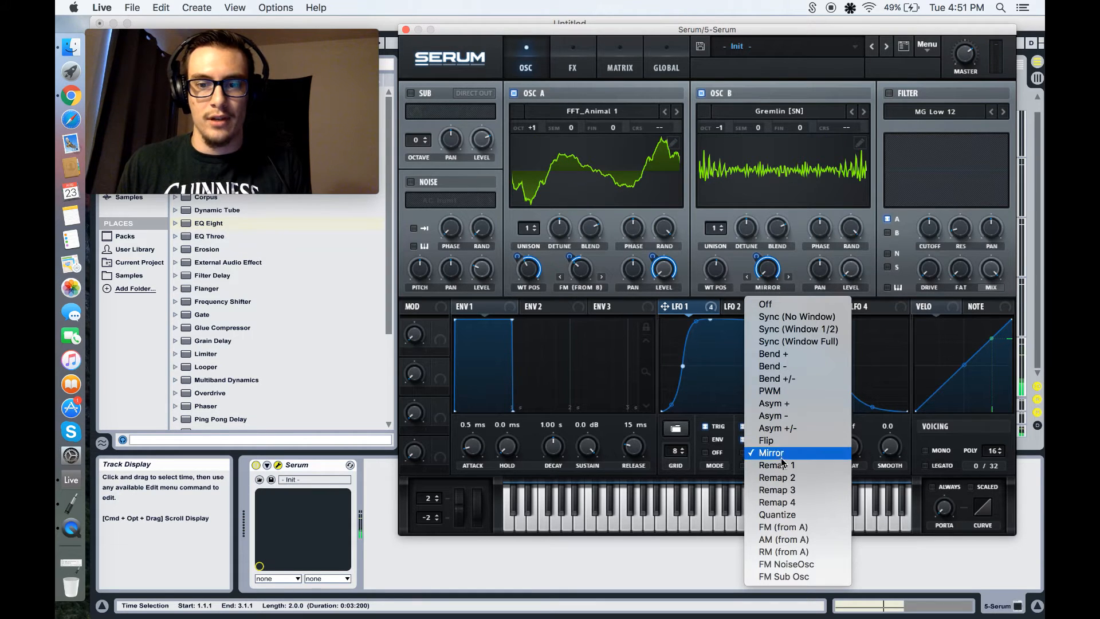
pyautogui.click(776, 378)
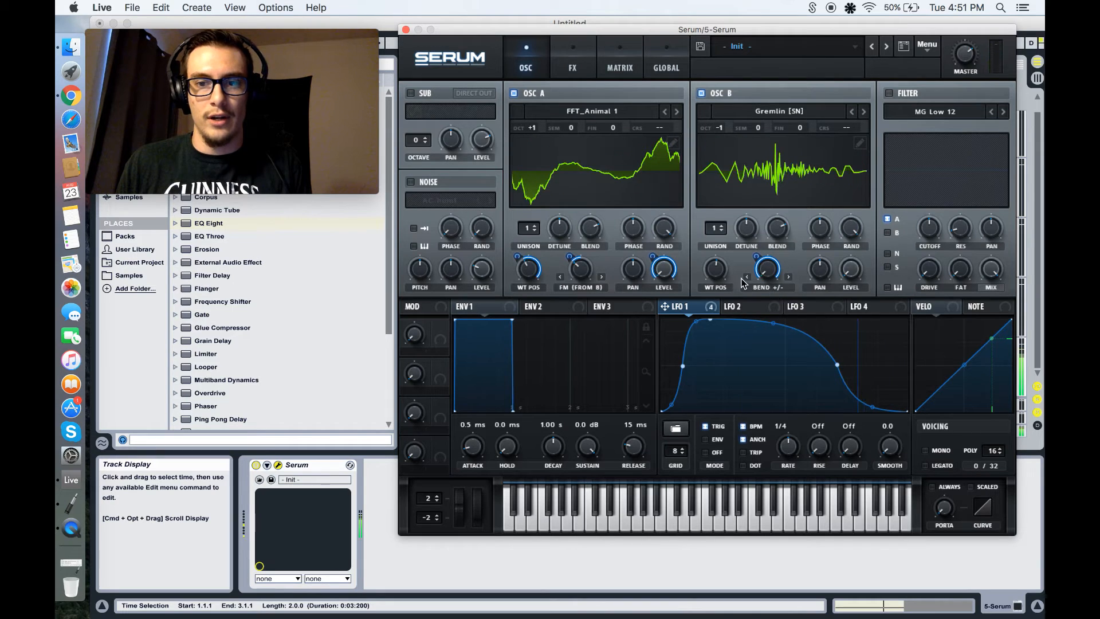
# Step: Try the Sync Window warp mode on oscillator B and move on to Bend -
pyautogui.click(748, 278)
pyautogui.click(748, 278)
pyautogui.click(748, 279)
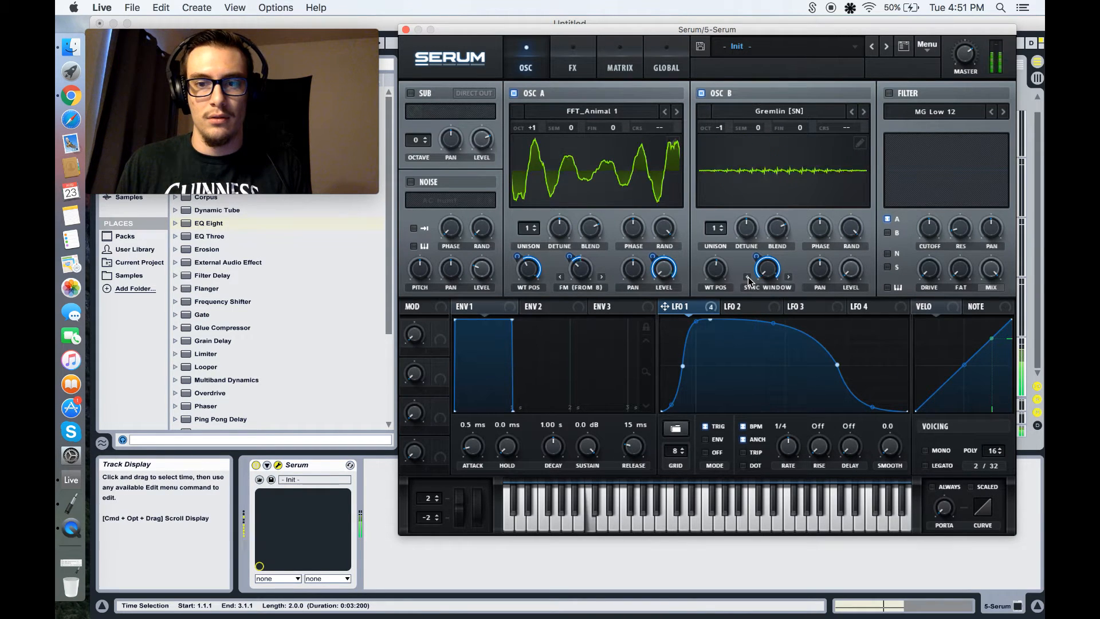
pyautogui.click(788, 278)
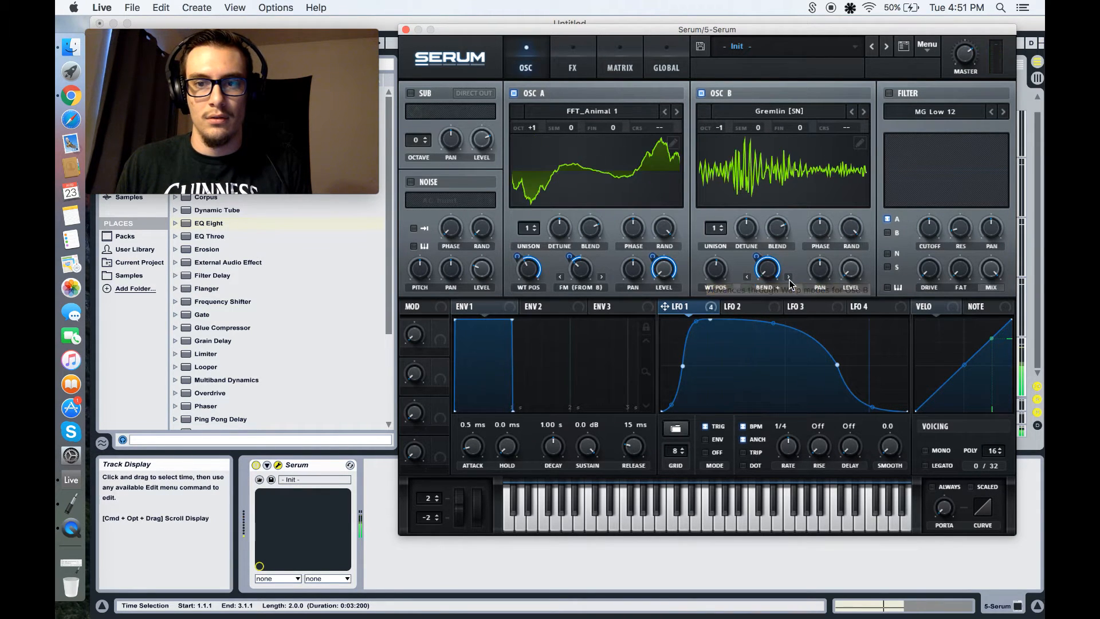
# Step: Remove all modulators from oscillator B's warp amount and leave its warp mode on Bend -
pyautogui.rightClick(762, 266)
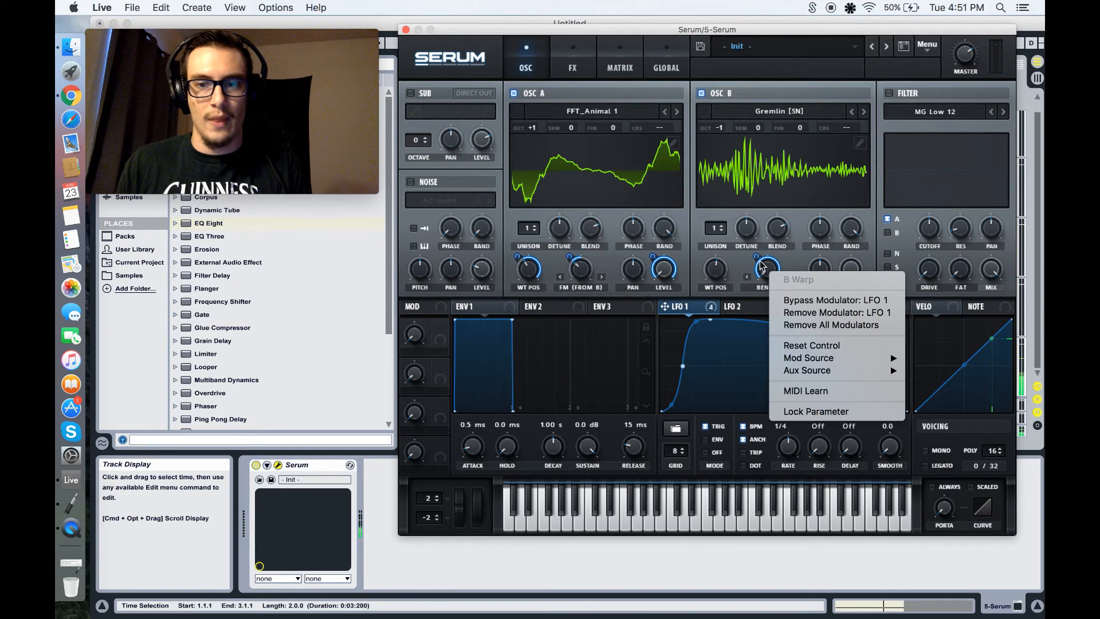
pyautogui.click(819, 327)
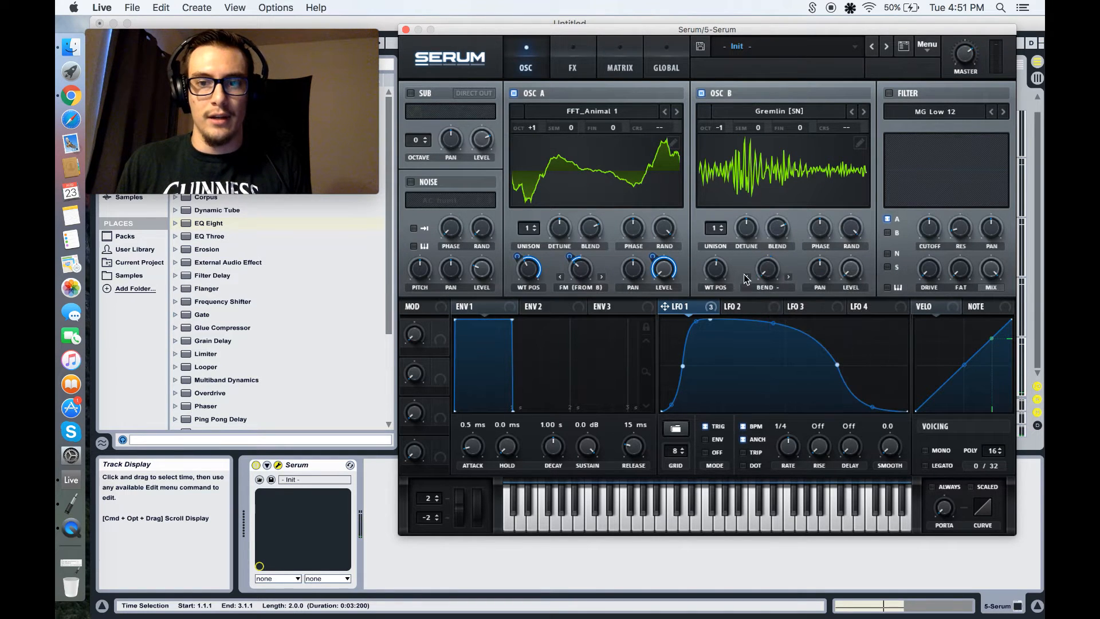
pyautogui.click(787, 276)
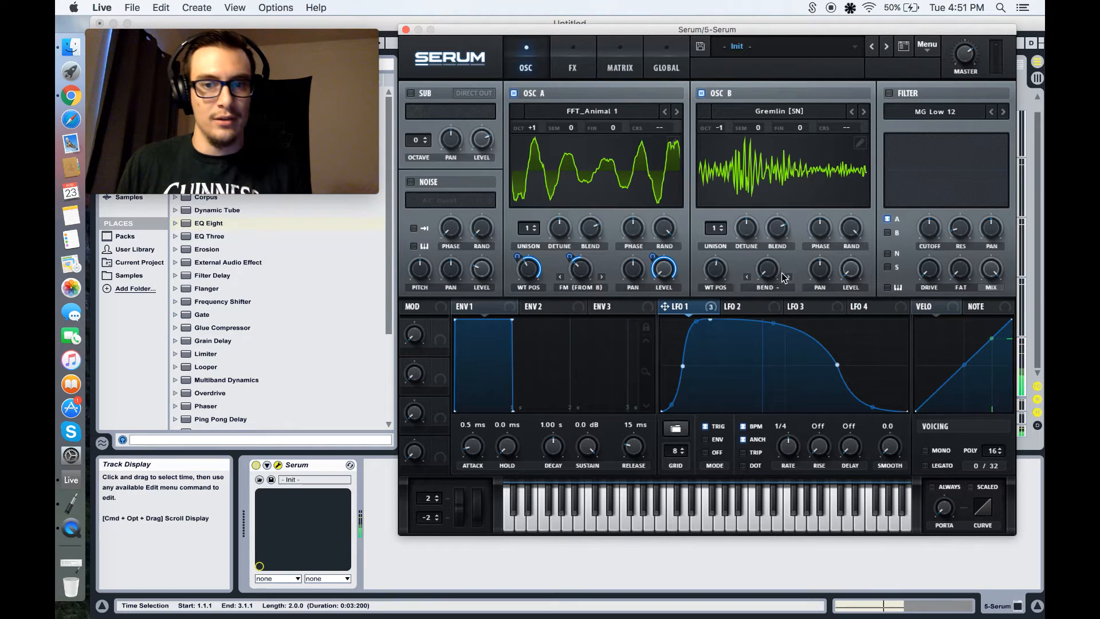
pyautogui.click(768, 287)
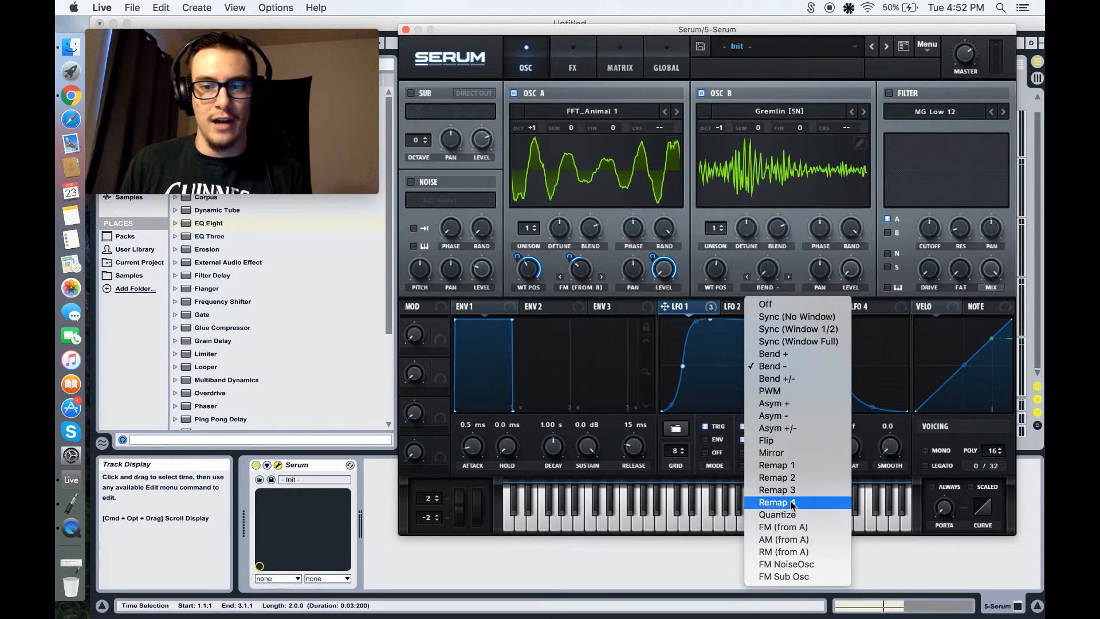
pyautogui.click(795, 270)
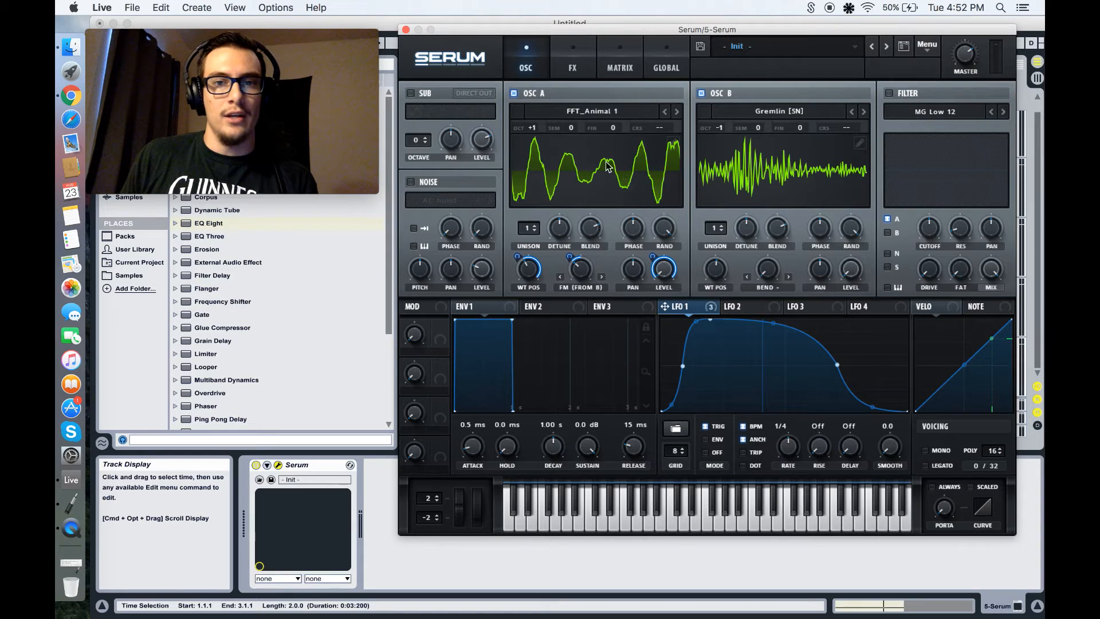
# Step: Try the Analog wavetable Analog_BD_Sin in oscillator B and switch back to the Spectral wavetable Gremlin [SN]
pyautogui.click(820, 110)
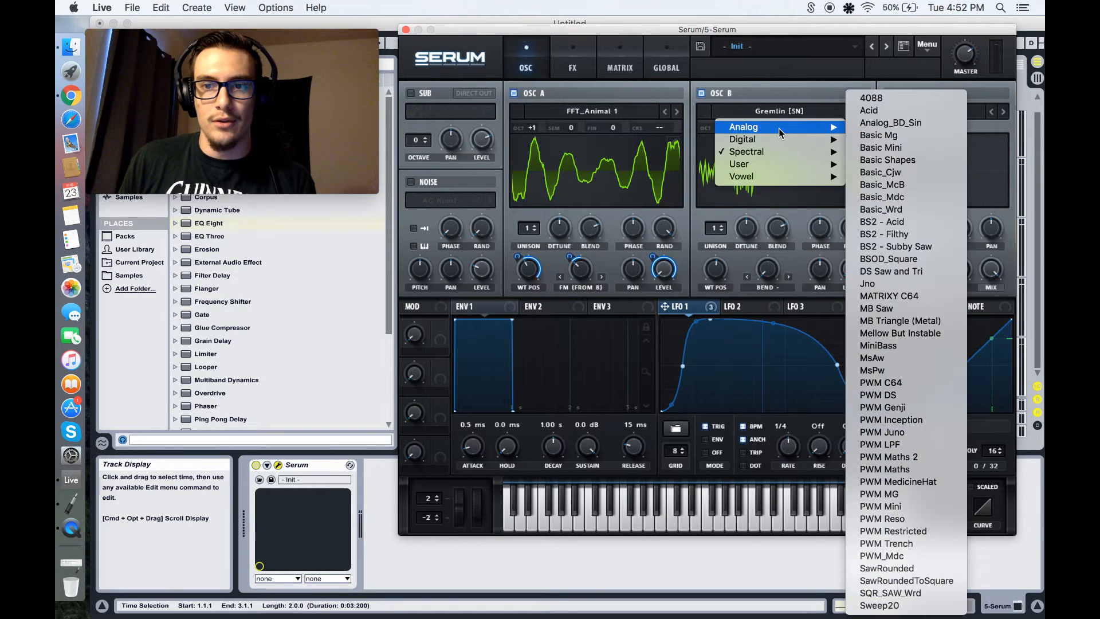
pyautogui.moveTo(783, 129)
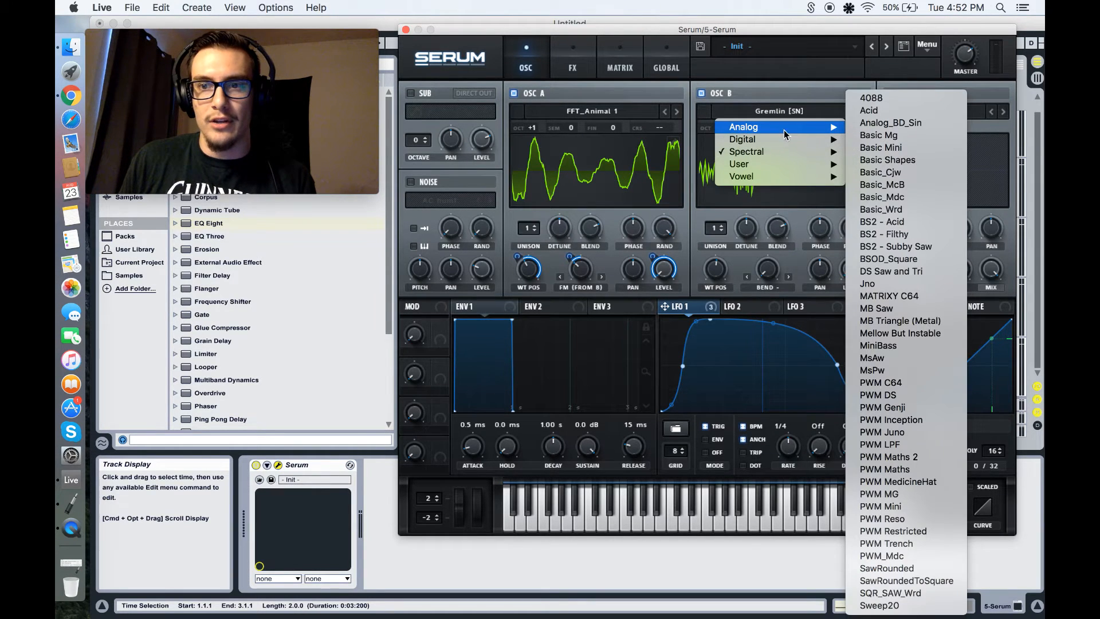
pyautogui.click(894, 124)
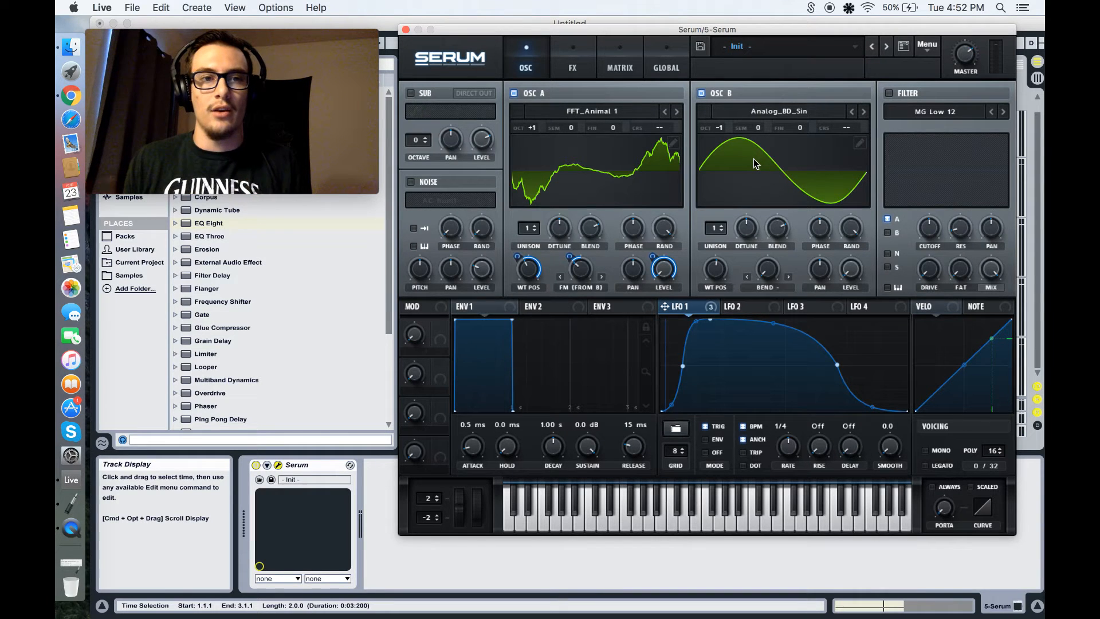
pyautogui.click(806, 112)
pyautogui.moveTo(783, 156)
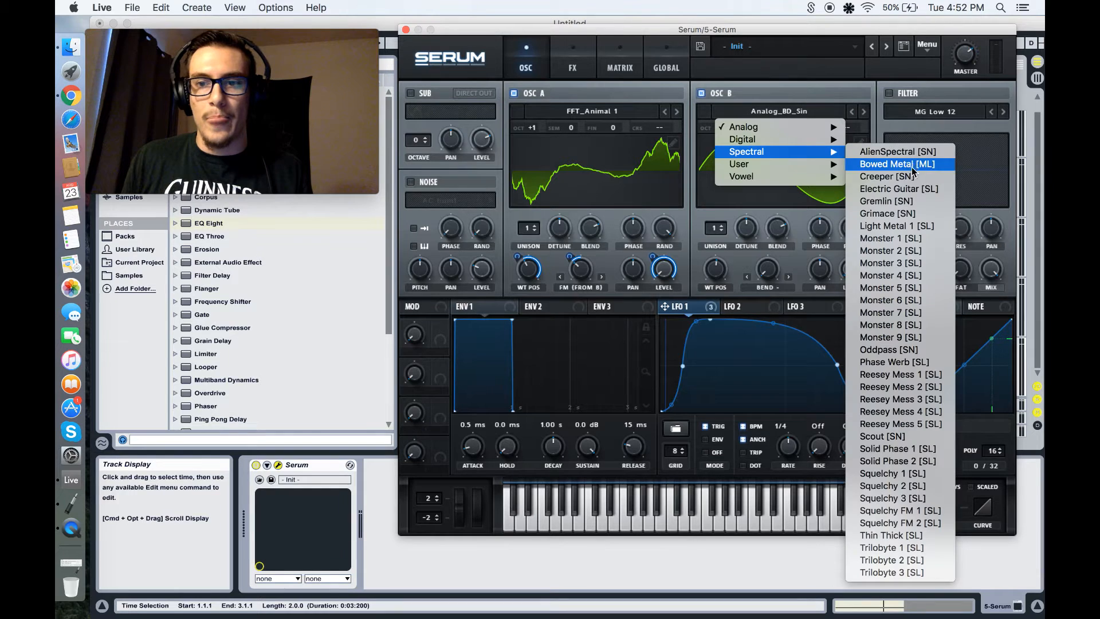
pyautogui.click(899, 201)
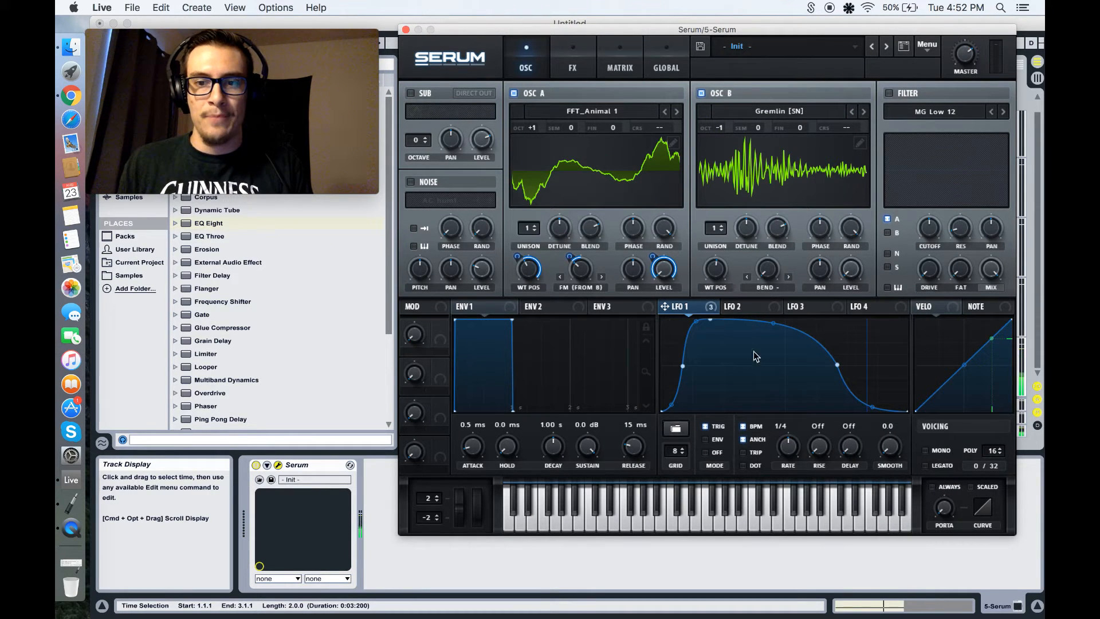
# Step: Enable the MG Low 12 filter for oscillator A only, lower its cutoff and modulate the cutoff with LFO 1
pyautogui.click(889, 93)
pyautogui.click(888, 232)
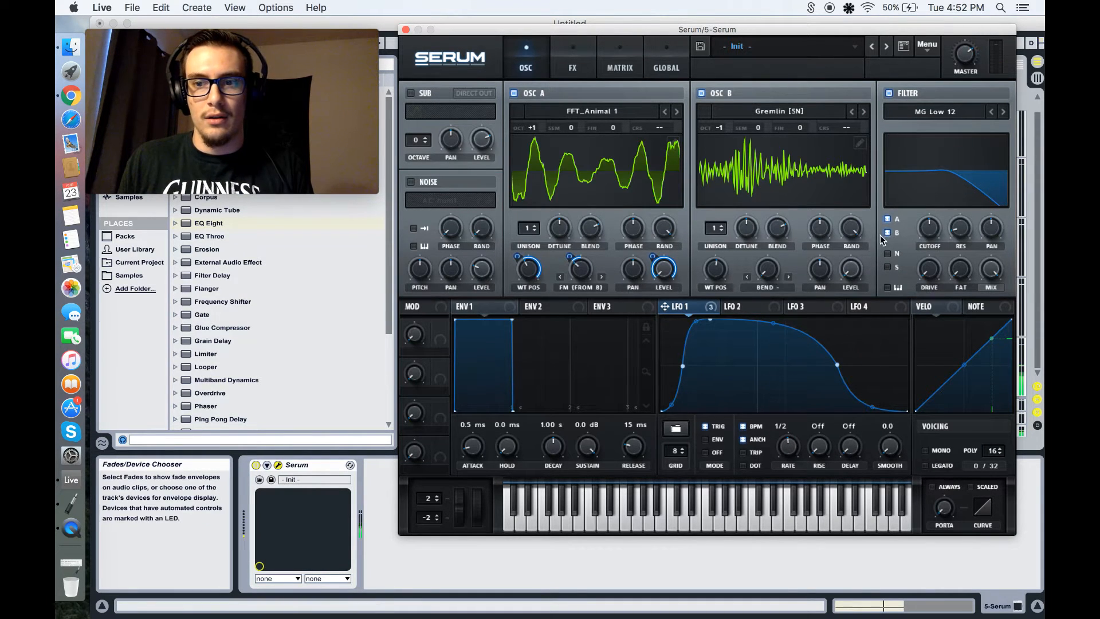
pyautogui.rightClick(921, 218)
pyautogui.click(968, 270)
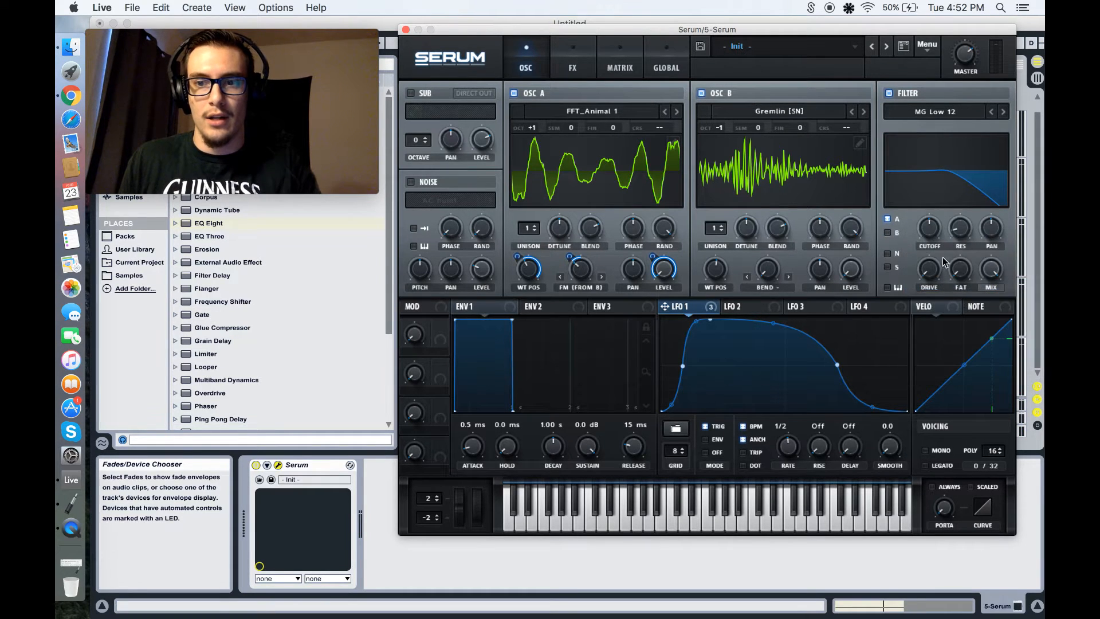
pyautogui.moveTo(925, 238); pyautogui.dragTo(911, 320)
pyautogui.moveTo(929, 231); pyautogui.dragTo(928, 194)
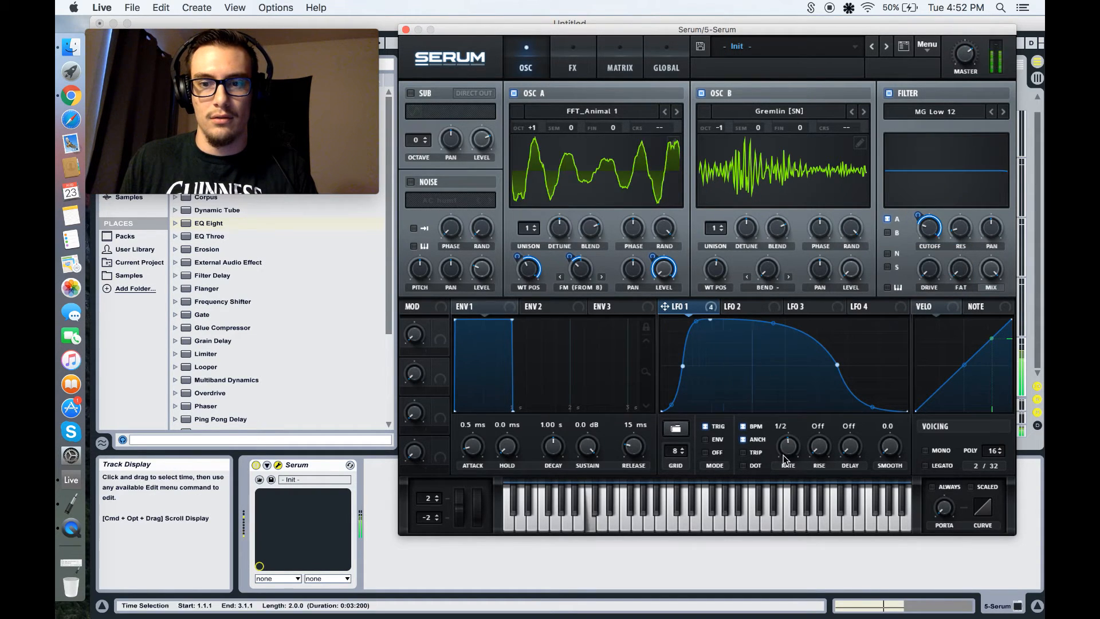
# Step: Set LFO 1's rate to 1/4 and its filter cutoff modulation depth to about 73
pyautogui.moveTo(789, 454); pyautogui.dragTo(790, 450)
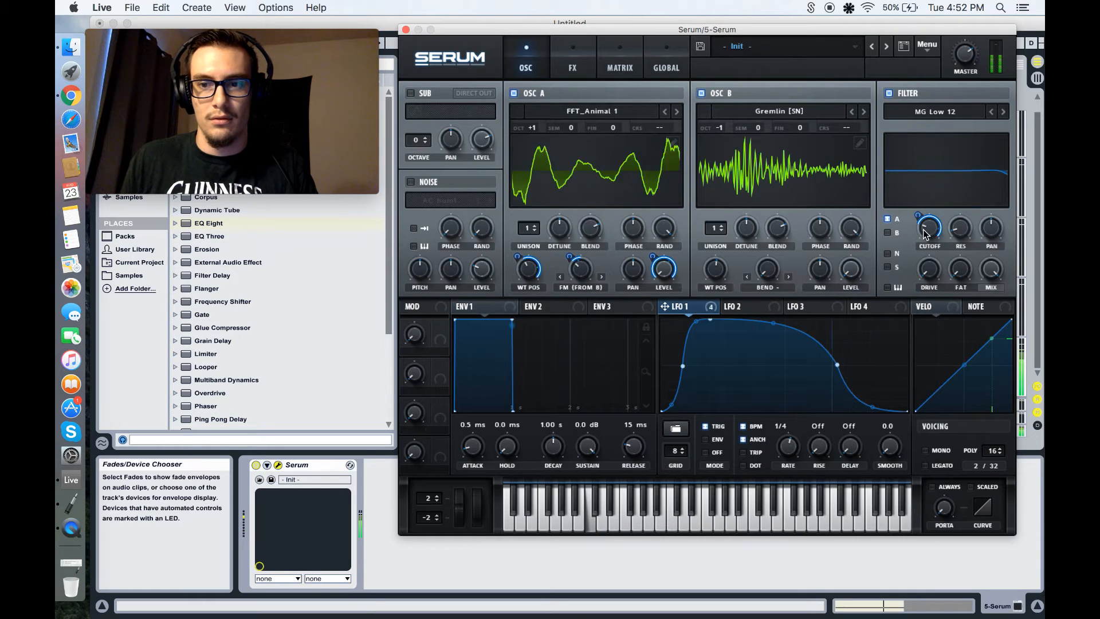
pyautogui.moveTo(913, 231)
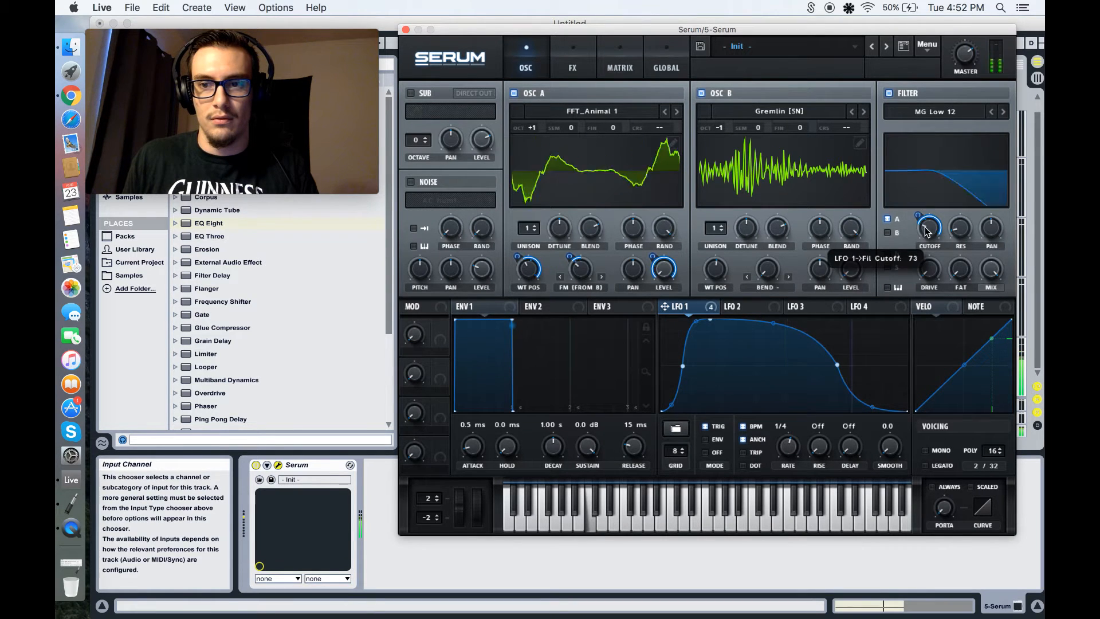
# Step: Change the filter type to the Multi filter L/B/H 12 and lower its cutoff
pyautogui.click(940, 112)
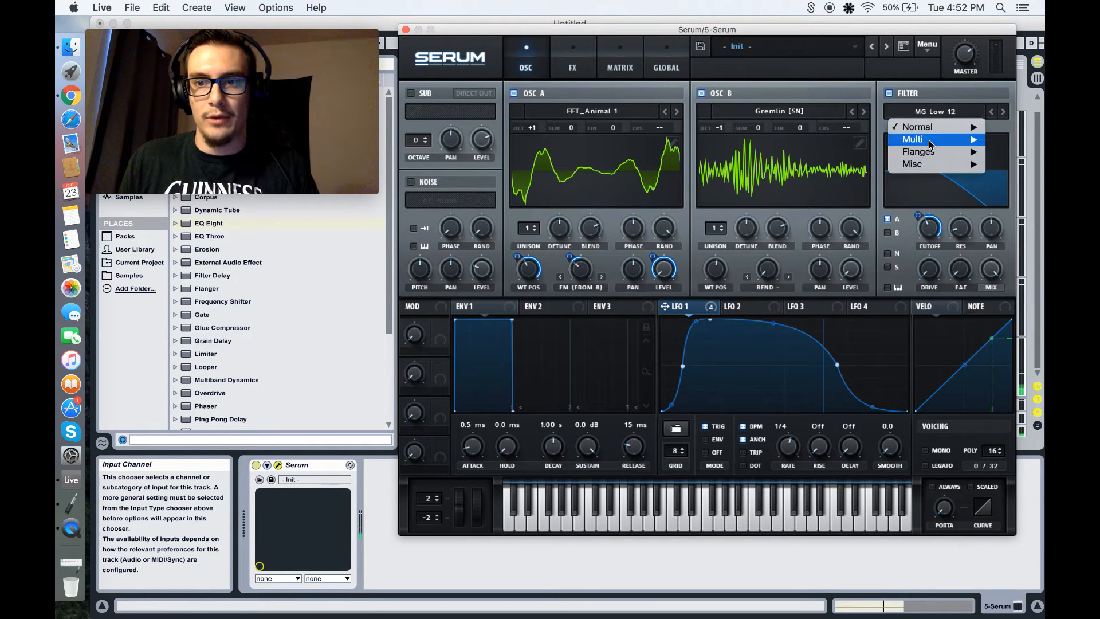
pyautogui.moveTo(929, 143)
pyautogui.moveTo(925, 166)
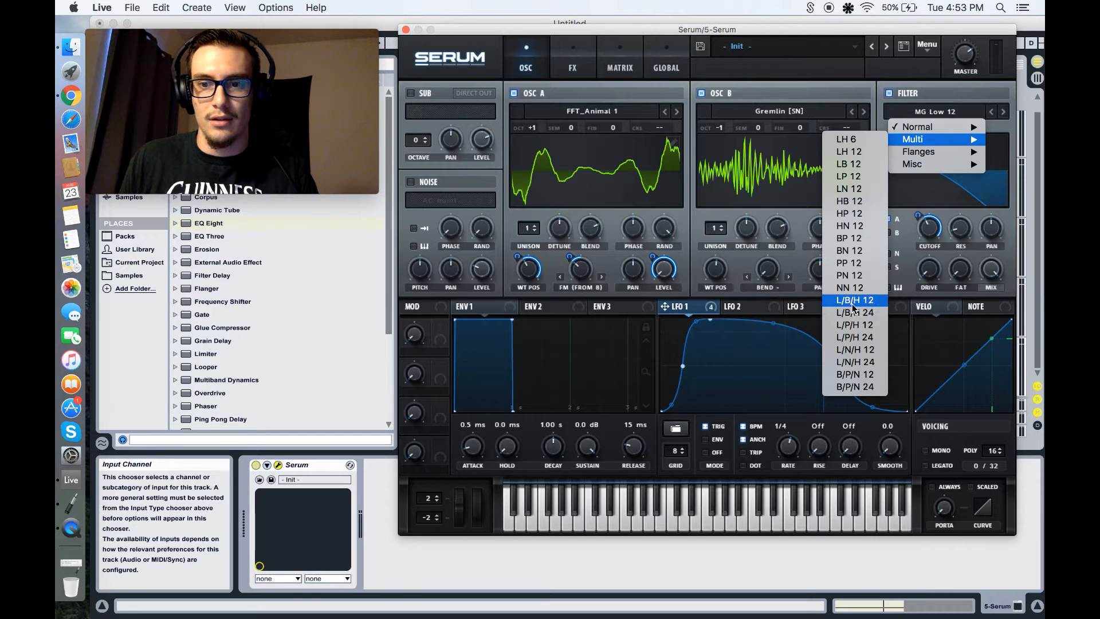
pyautogui.click(855, 302)
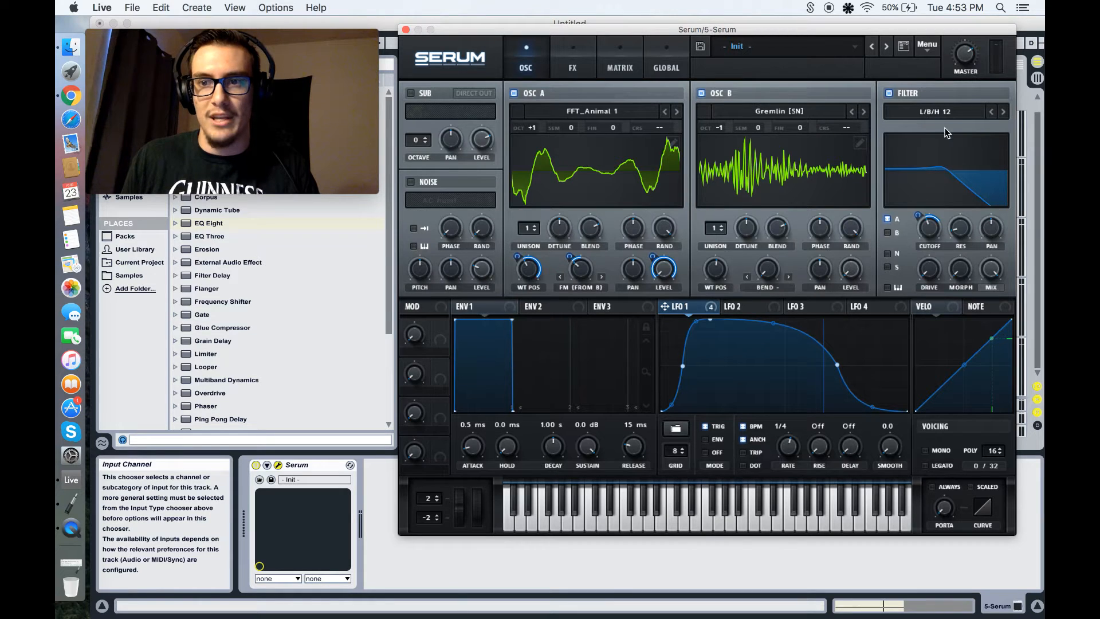
pyautogui.moveTo(931, 239); pyautogui.dragTo(930, 253)
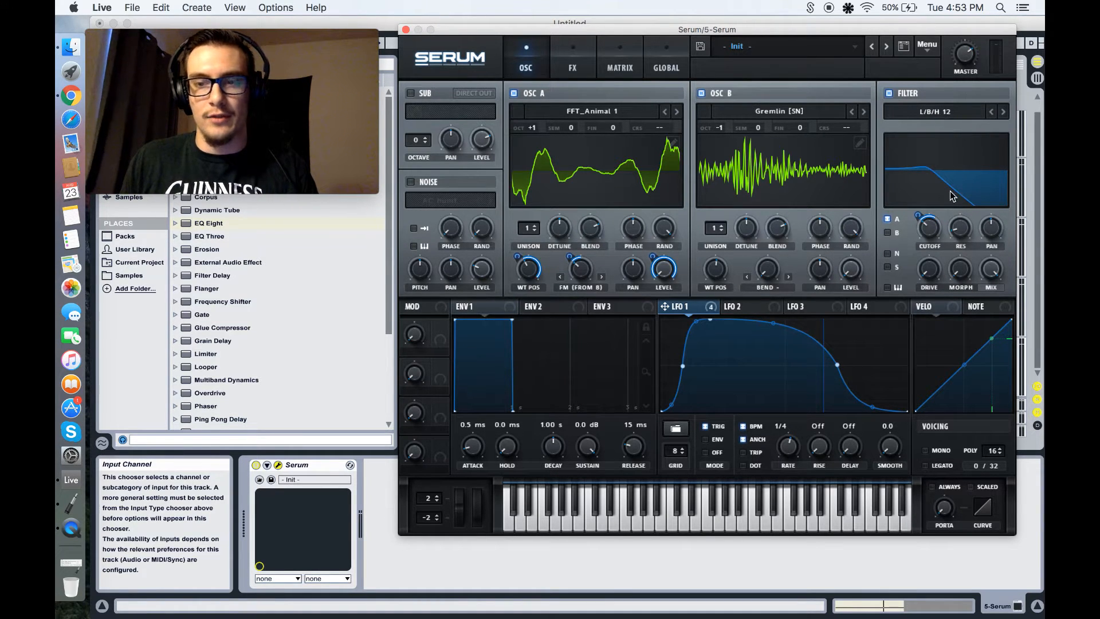
# Step: Adjust the filter cutoff and modulate the filter's Morph amount with LFO 1
pyautogui.moveTo(933, 231); pyautogui.dragTo(947, 261)
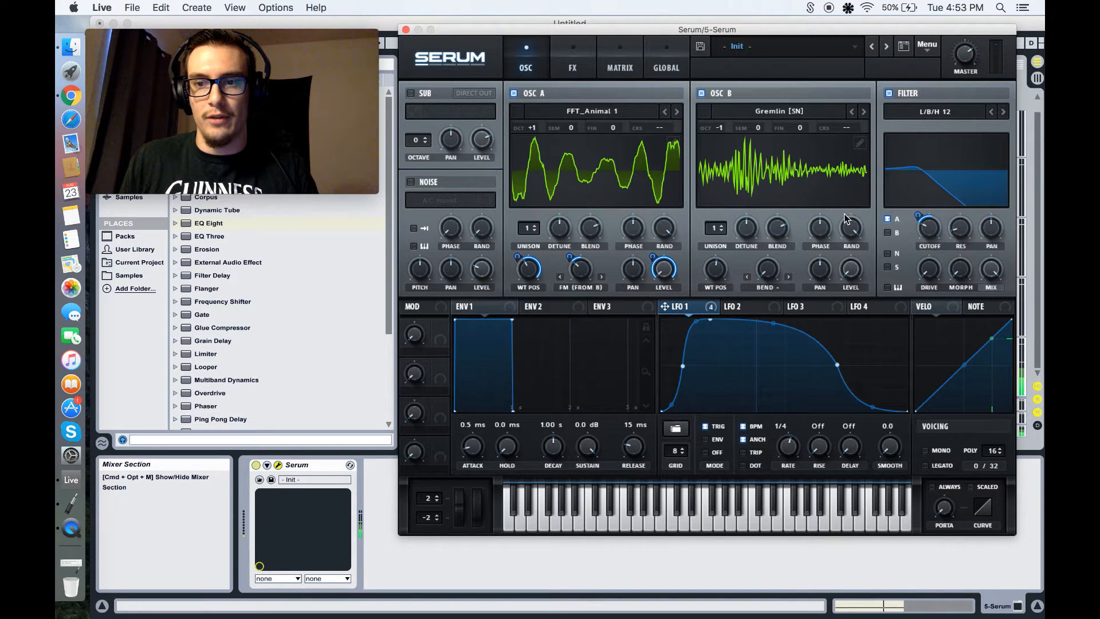
pyautogui.moveTo(711, 307); pyautogui.dragTo(960, 270)
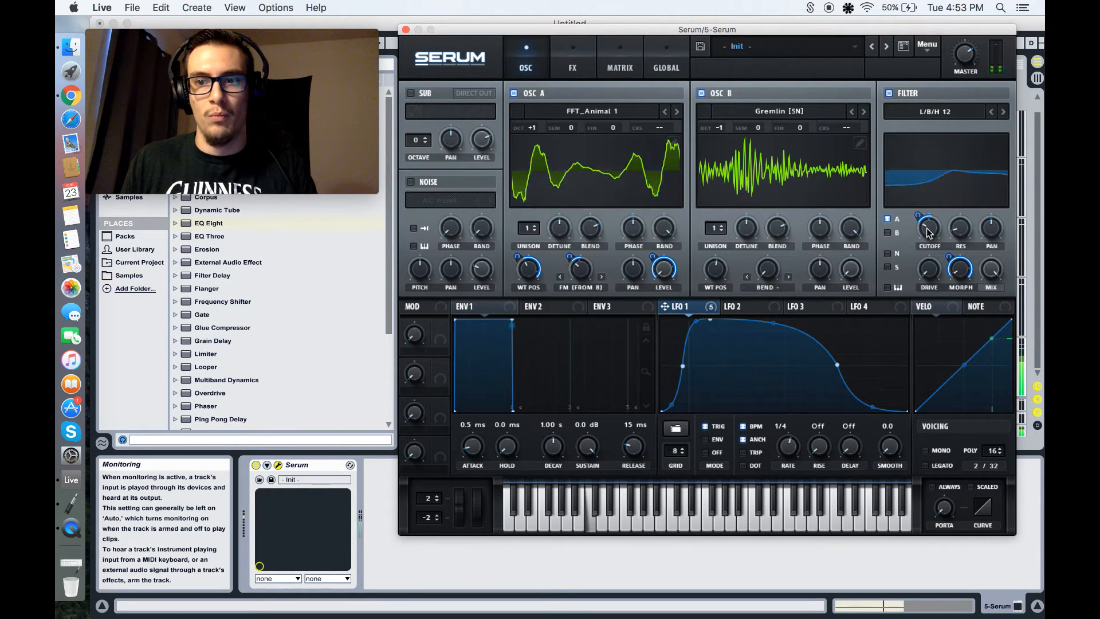
pyautogui.moveTo(934, 249); pyautogui.dragTo(927, 237)
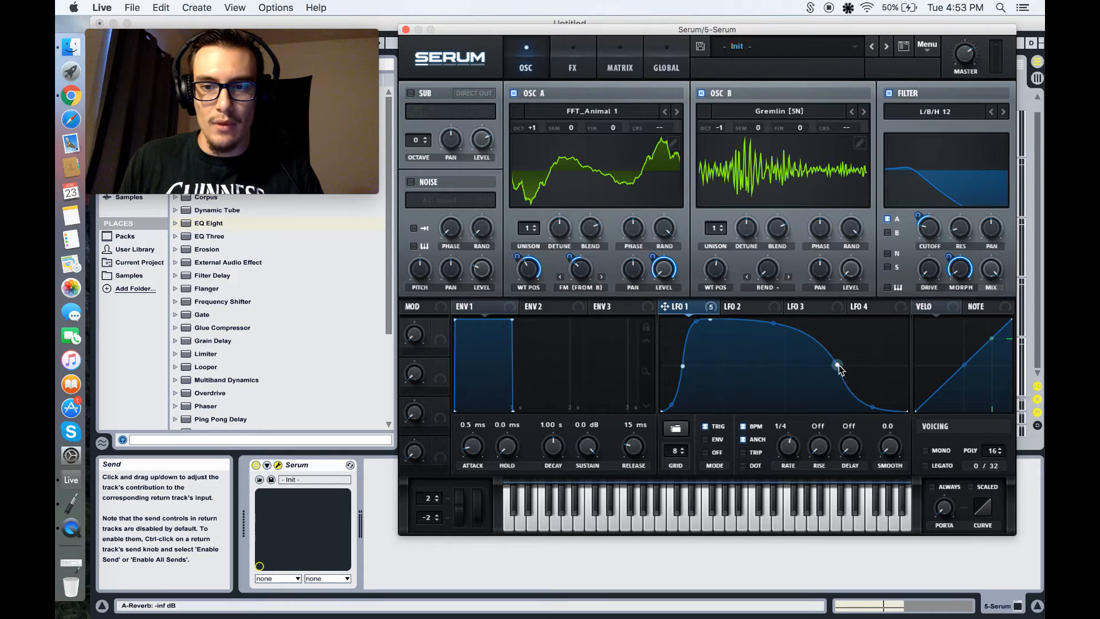
# Step: Widen LFO 1's curve by shifting its falling-edge point slightly outward, and try routing oscillator B through the filter
pyautogui.moveTo(837, 365); pyautogui.dragTo(850, 370)
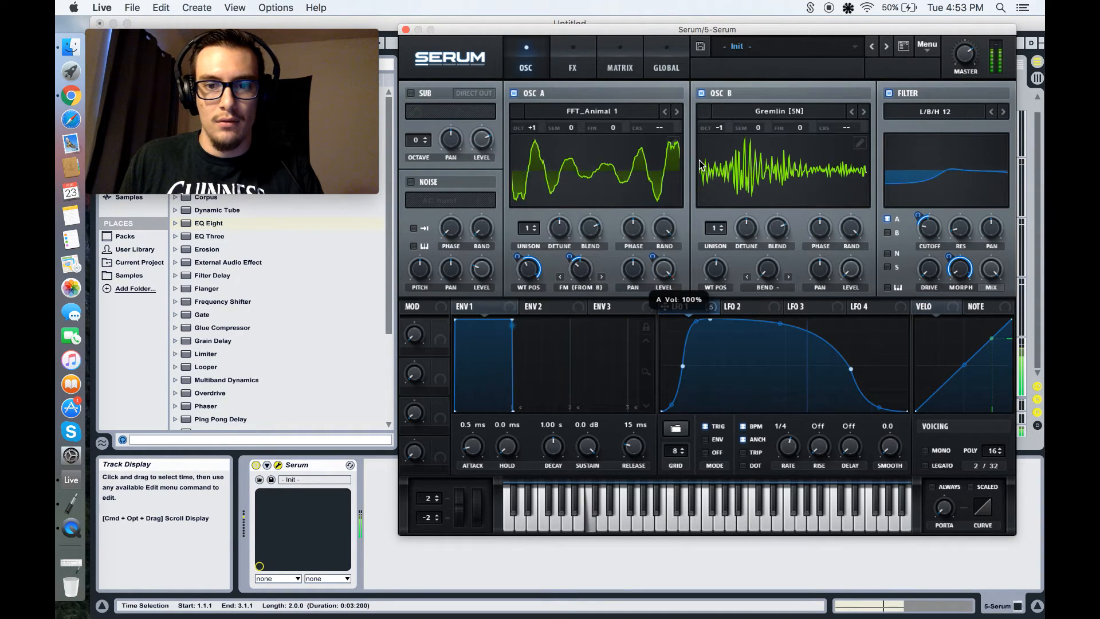
pyautogui.click(887, 233)
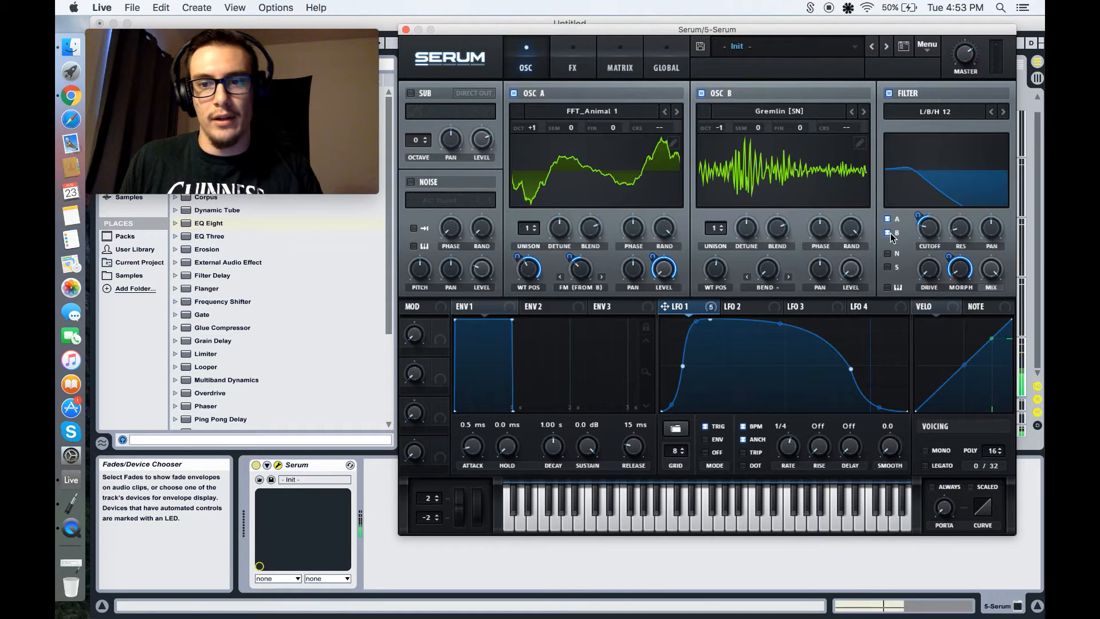
pyautogui.click(887, 219)
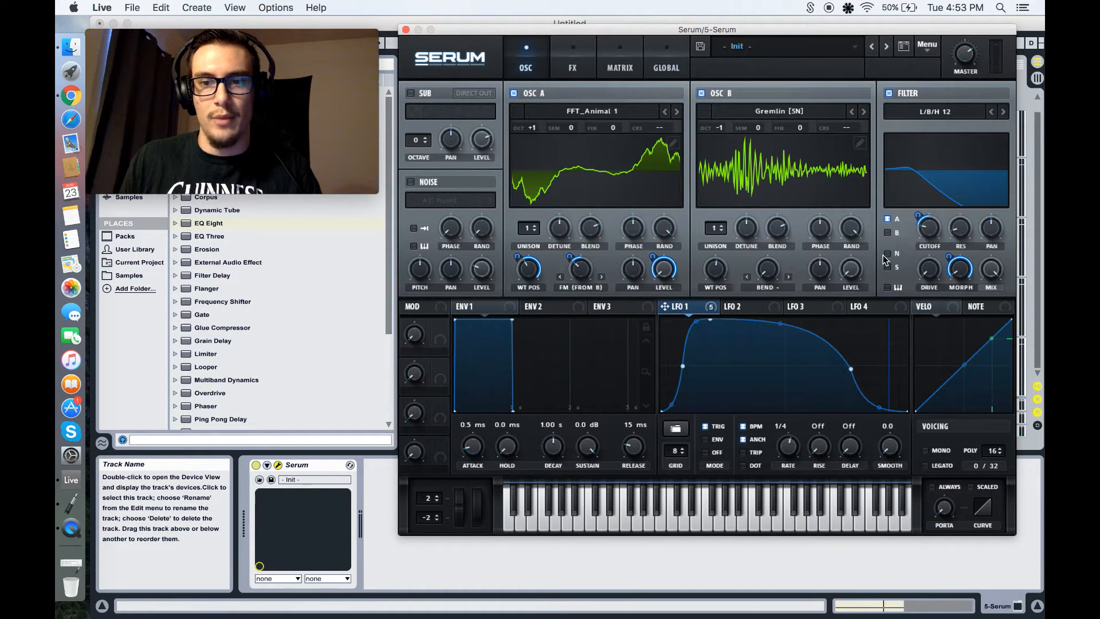
# Step: Enable the Hyper/Dimension effect
pyautogui.click(582, 60)
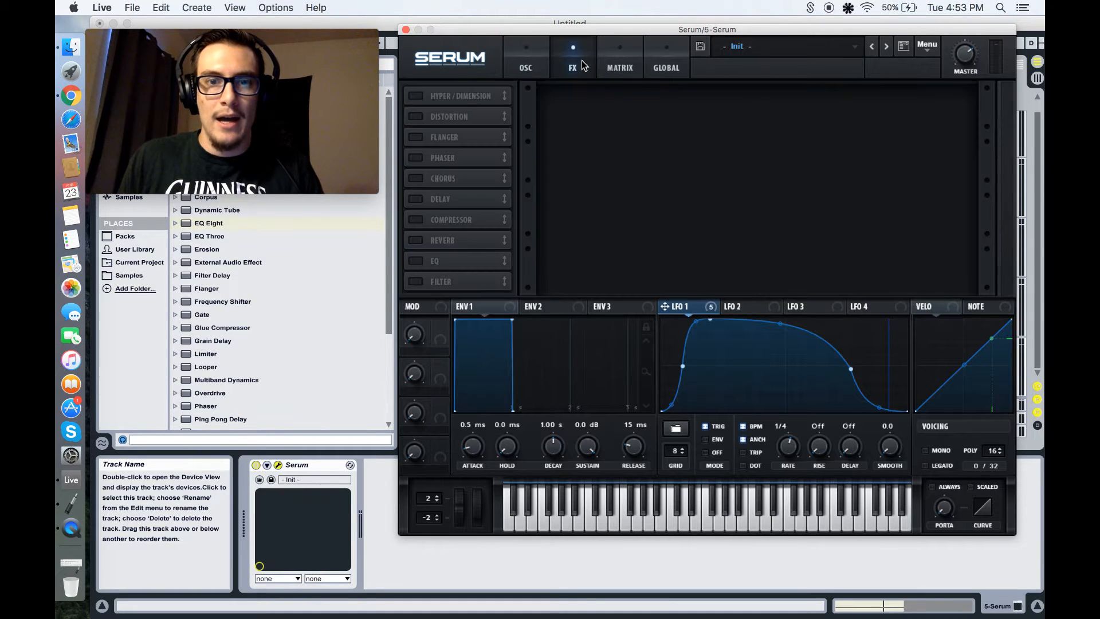
pyautogui.click(418, 97)
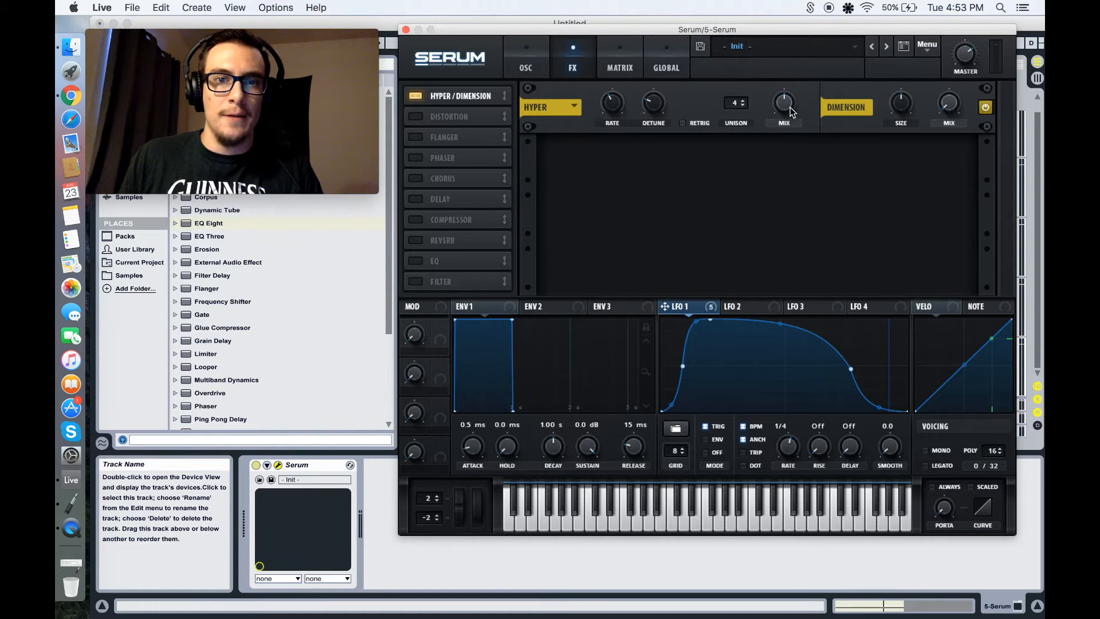
pyautogui.click(547, 62)
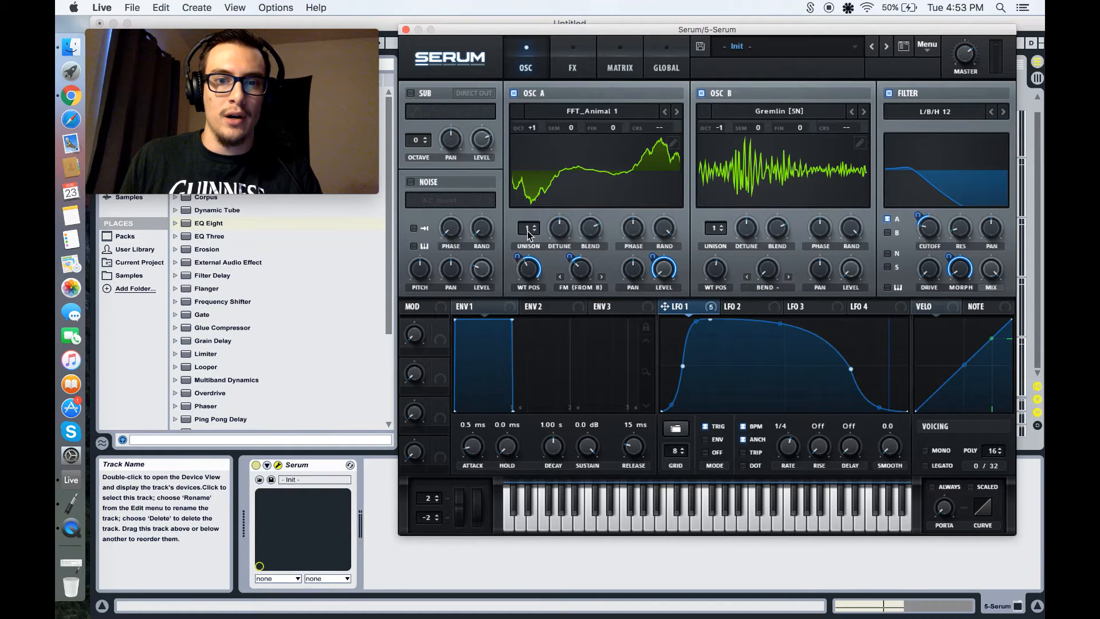
pyautogui.moveTo(526, 228)
pyautogui.mouseDown()
pyautogui.moveTo(527, 205)
pyautogui.moveTo(535, 247)
pyautogui.mouseUp()
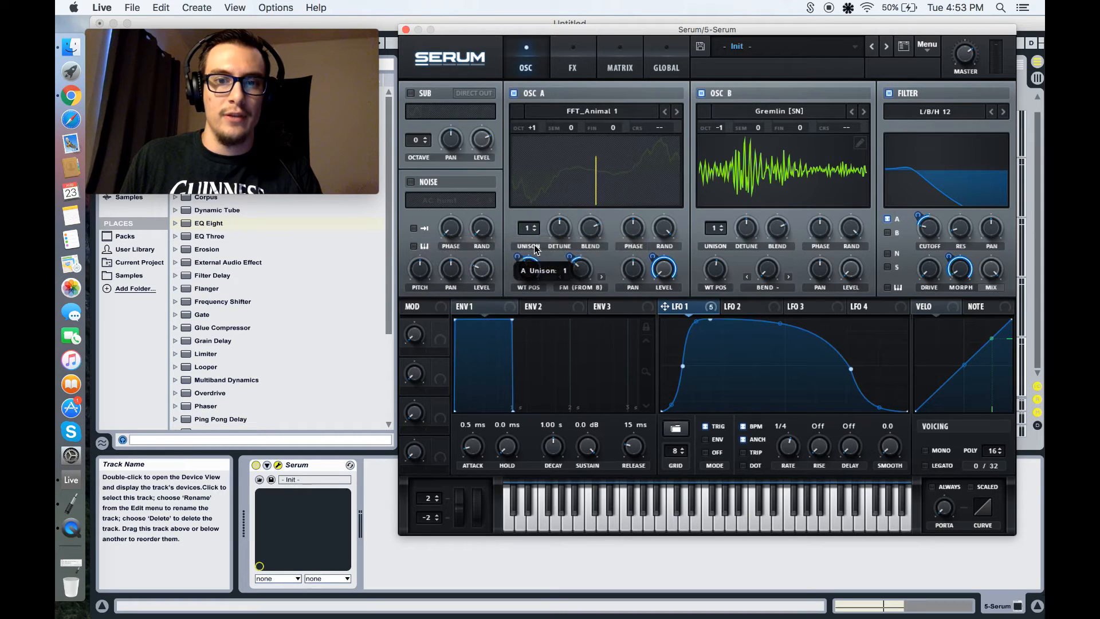
pyautogui.moveTo(528, 229); pyautogui.dragTo(531, 239)
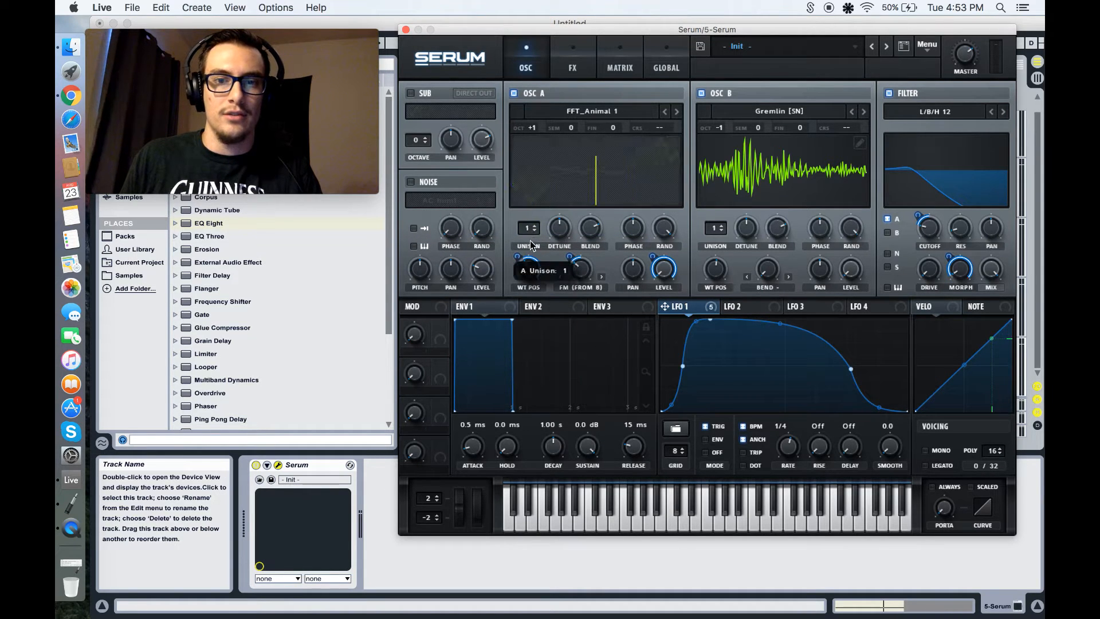
# Step: Lower the Hyper mix and the Dimension size slightly, and toggle the effect's bypass to compare the sound
pyautogui.click(576, 71)
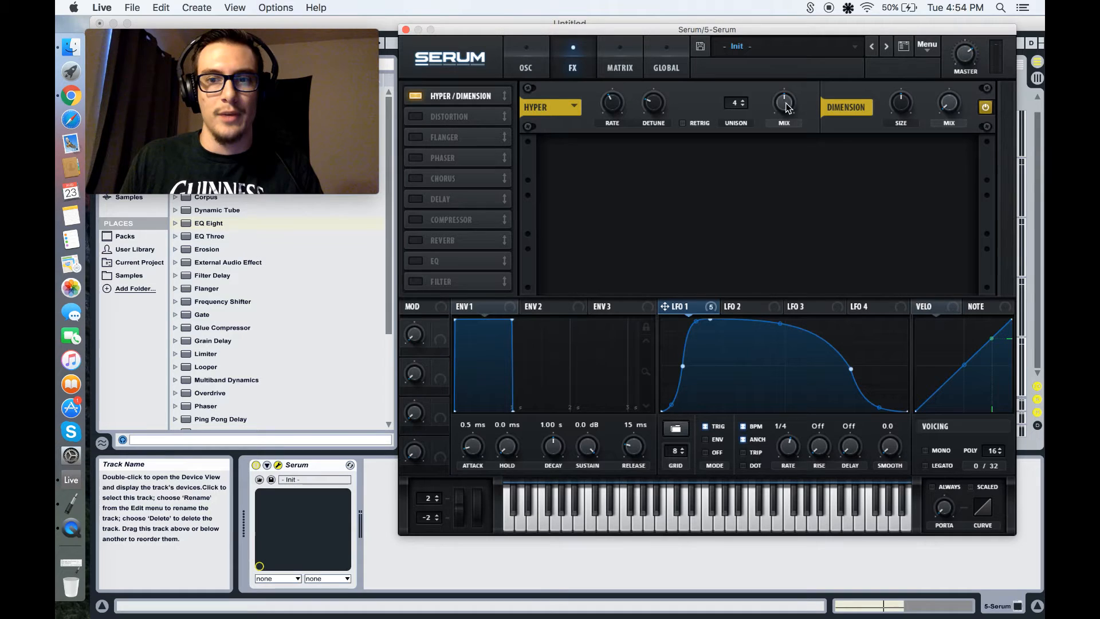
pyautogui.moveTo(786, 107); pyautogui.dragTo(779, 123)
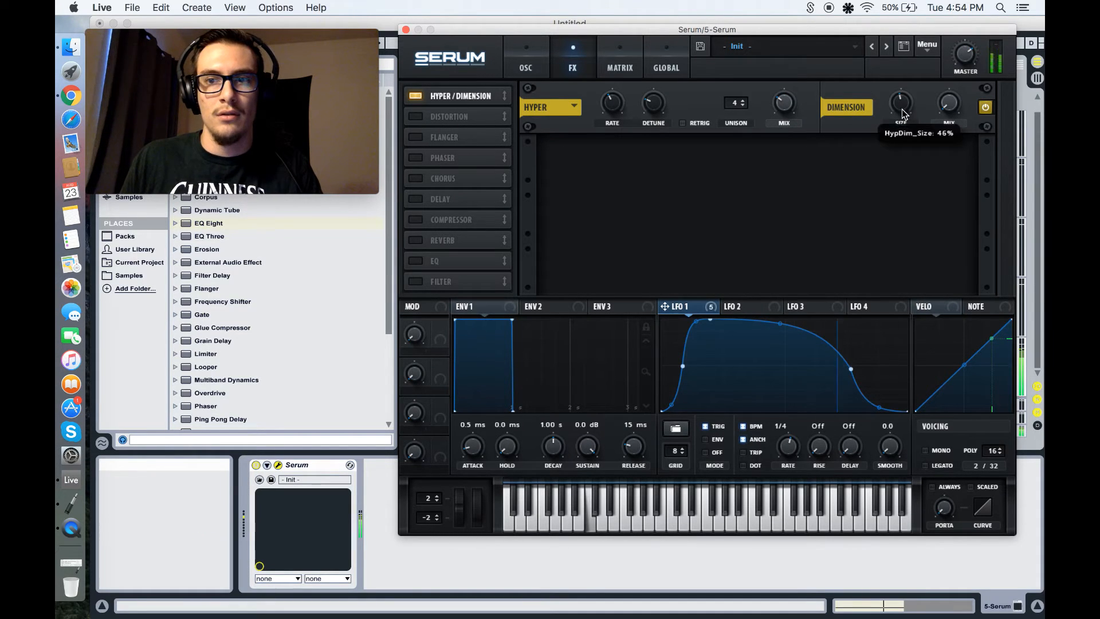
pyautogui.click(986, 109)
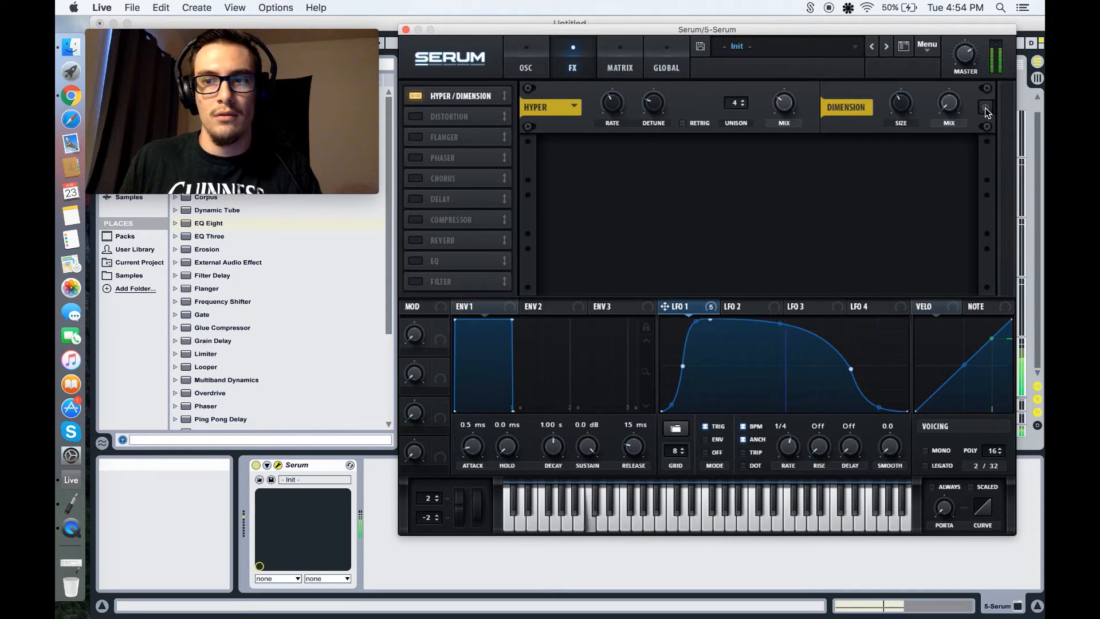
# Step: Set oscillator A's unison to 2 voices and its detune to 0.01
pyautogui.click(526, 62)
pyautogui.moveTo(526, 231); pyautogui.dragTo(526, 223)
pyautogui.click(587, 68)
pyautogui.click(525, 64)
pyautogui.moveTo(555, 232); pyautogui.dragTo(542, 275)
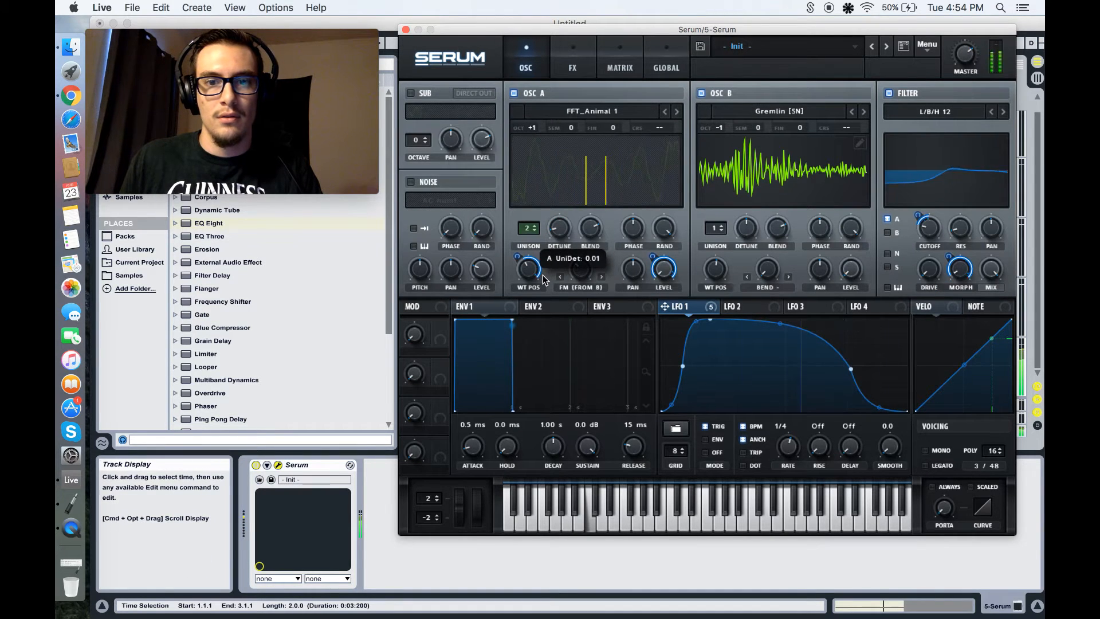
# Step: Enable the Compressor effect and turn on its Multiband mode
pyautogui.click(573, 68)
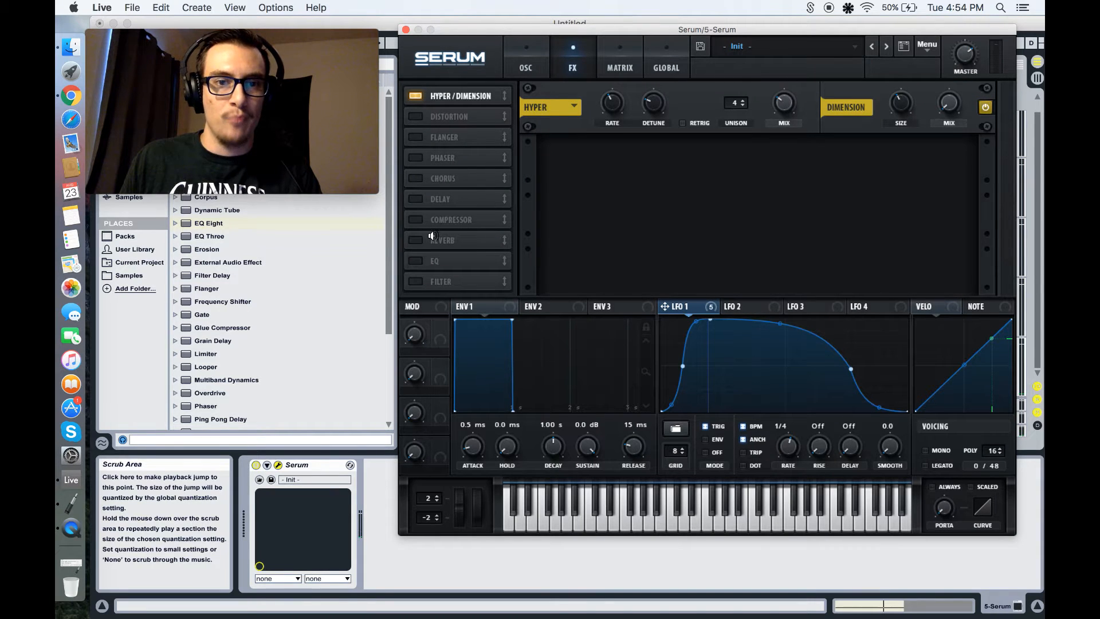
pyautogui.click(416, 222)
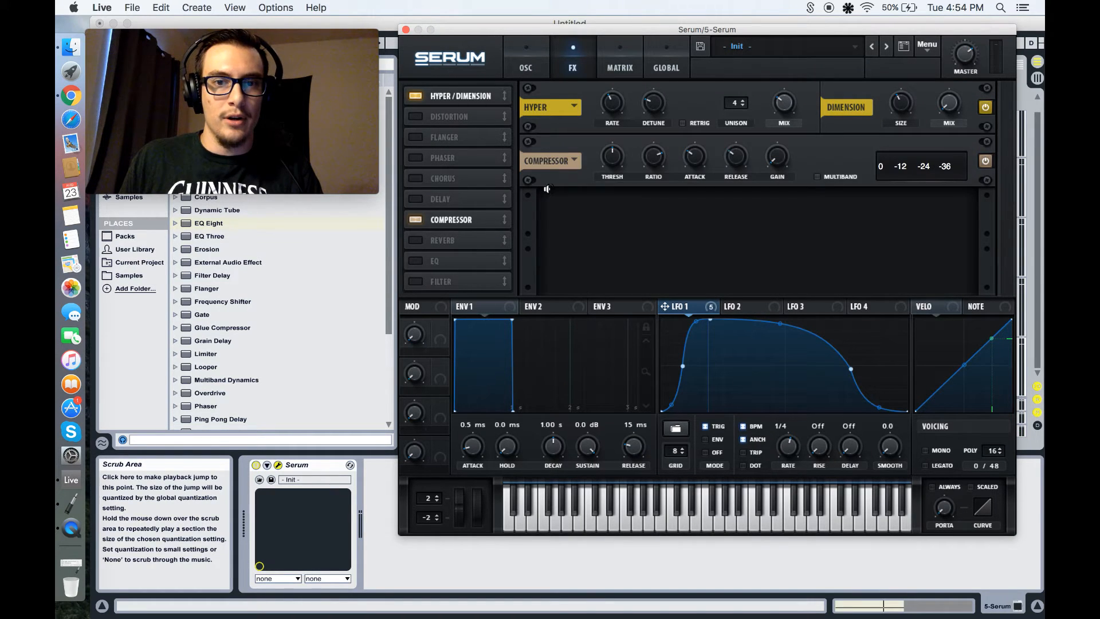
pyautogui.click(818, 177)
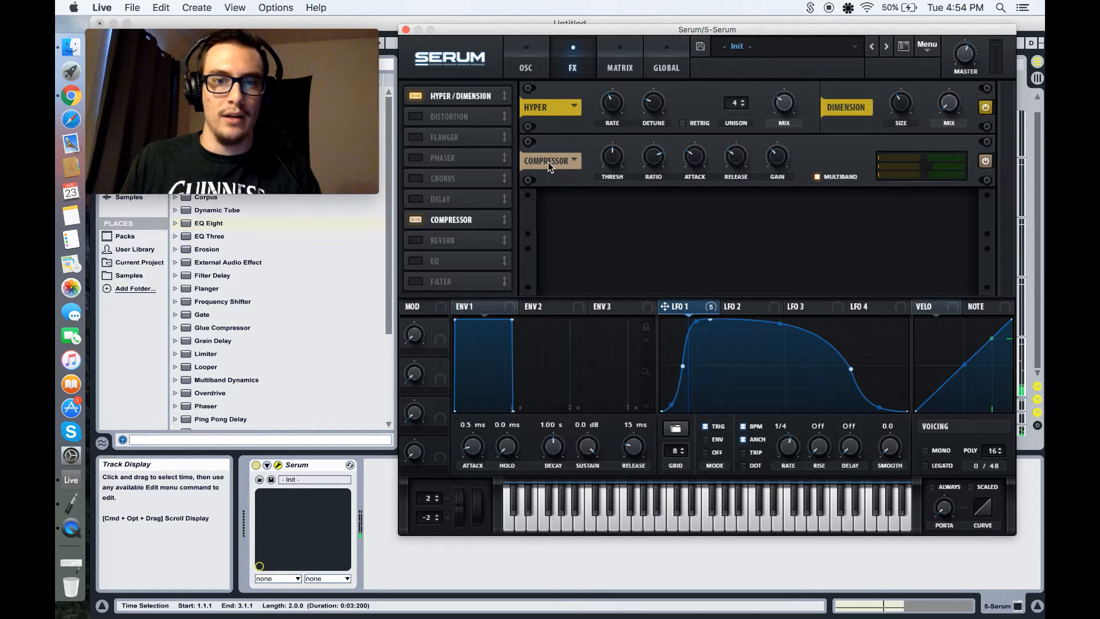
# Step: Enable the Distortion effect in HardClip mode and modulate its drive with LFO 1
pyautogui.click(416, 117)
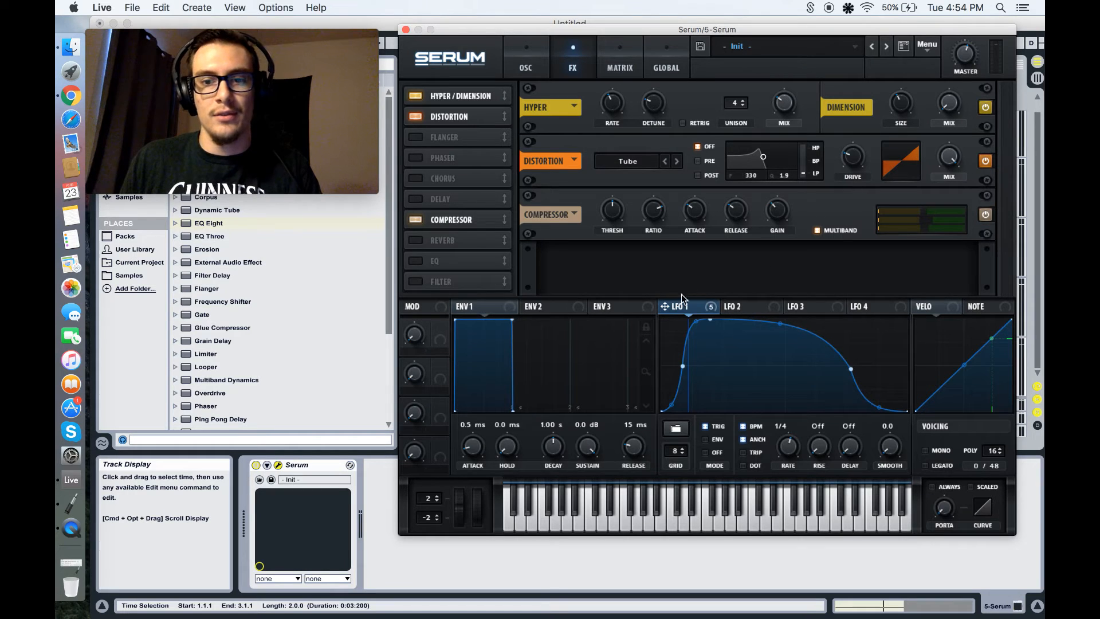
pyautogui.click(677, 161)
pyautogui.click(677, 161)
pyautogui.moveTo(696, 302); pyautogui.dragTo(849, 174)
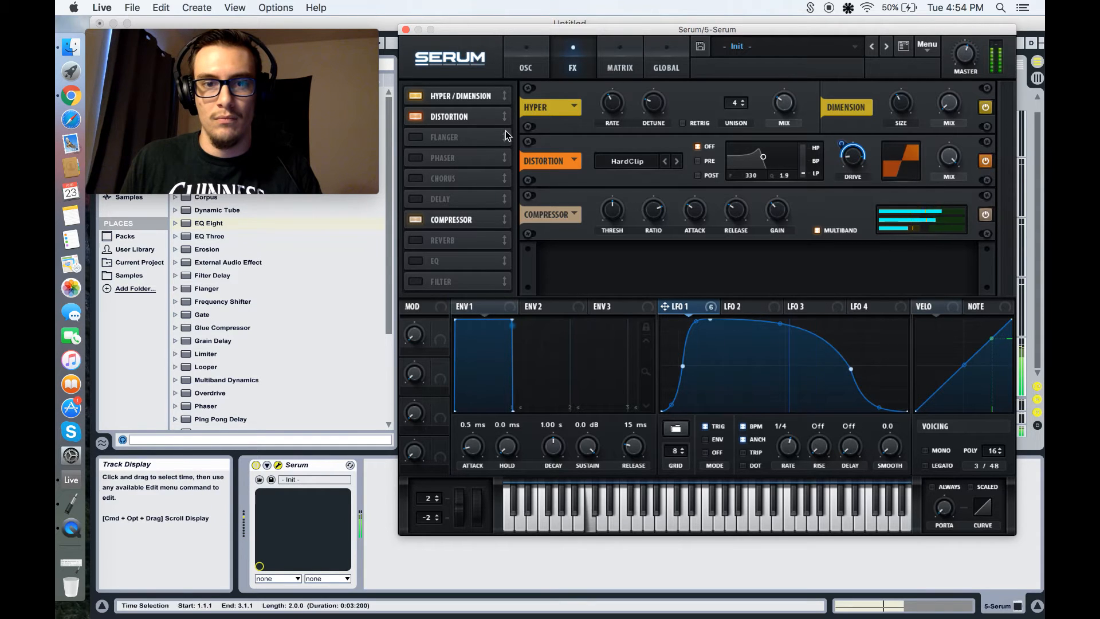
# Step: Add a Filter effect placed before the compressor and set its type to the Flanges filter Cmb +
pyautogui.click(416, 282)
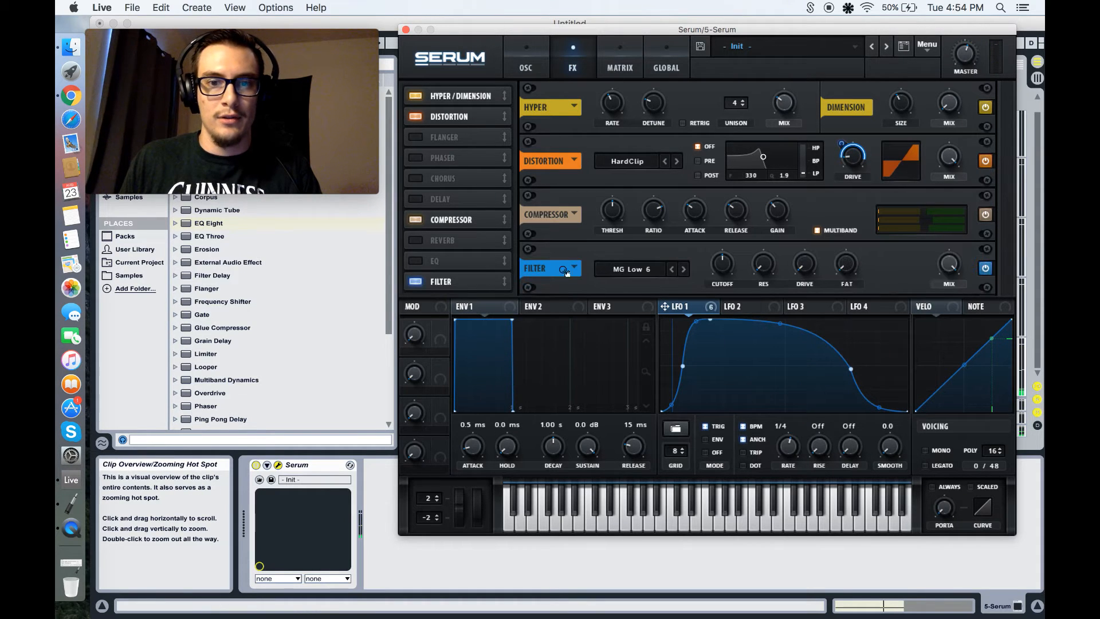
pyautogui.moveTo(431, 279); pyautogui.dragTo(438, 220)
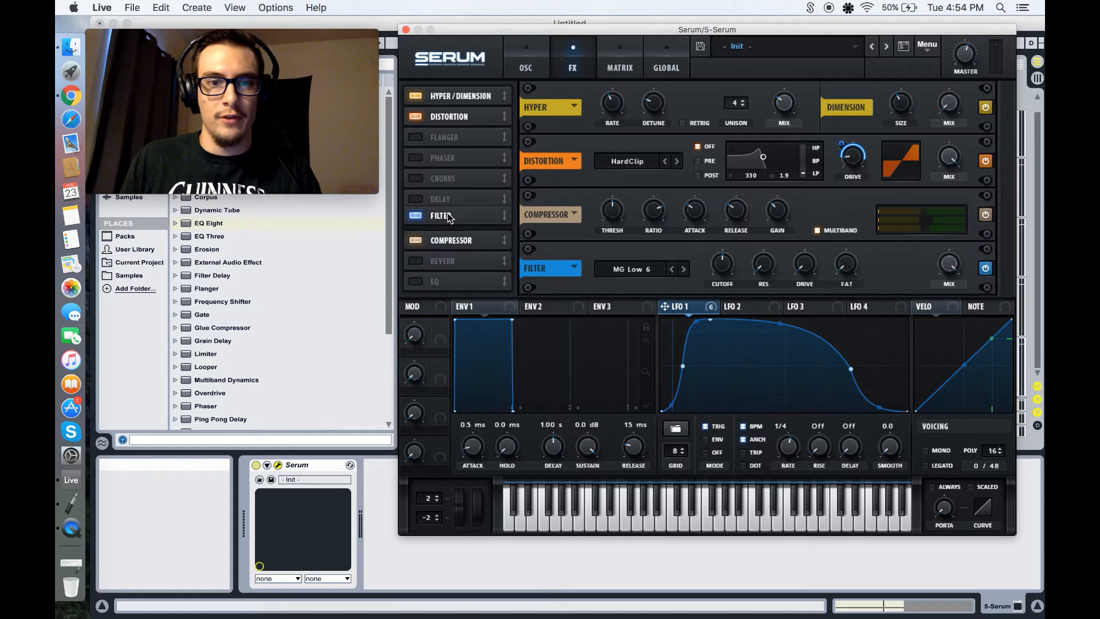
pyautogui.click(661, 218)
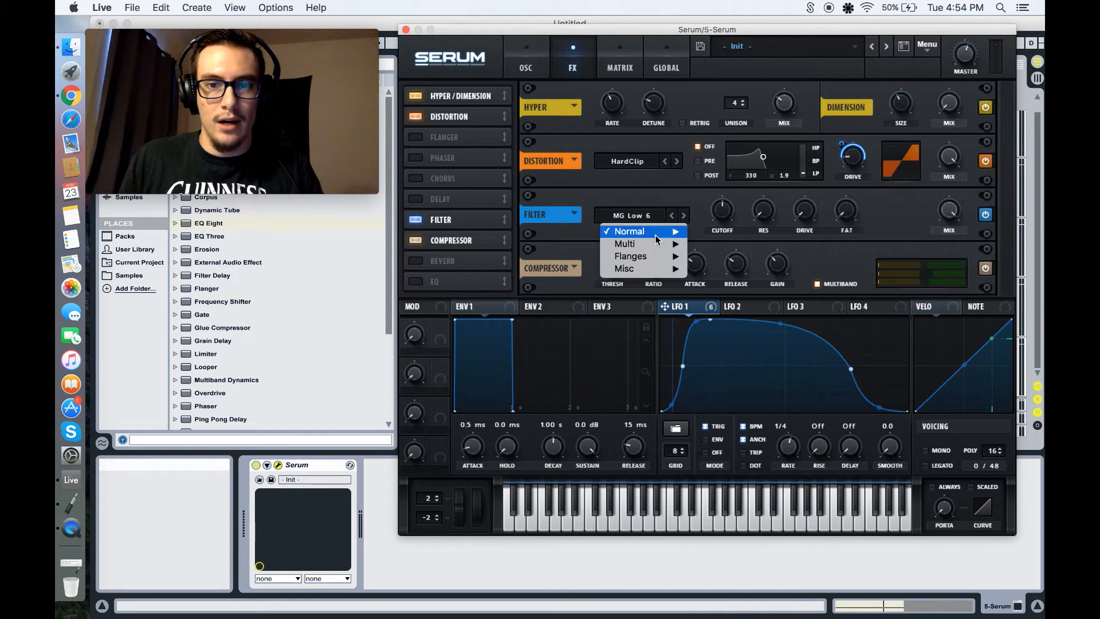
pyautogui.moveTo(652, 258)
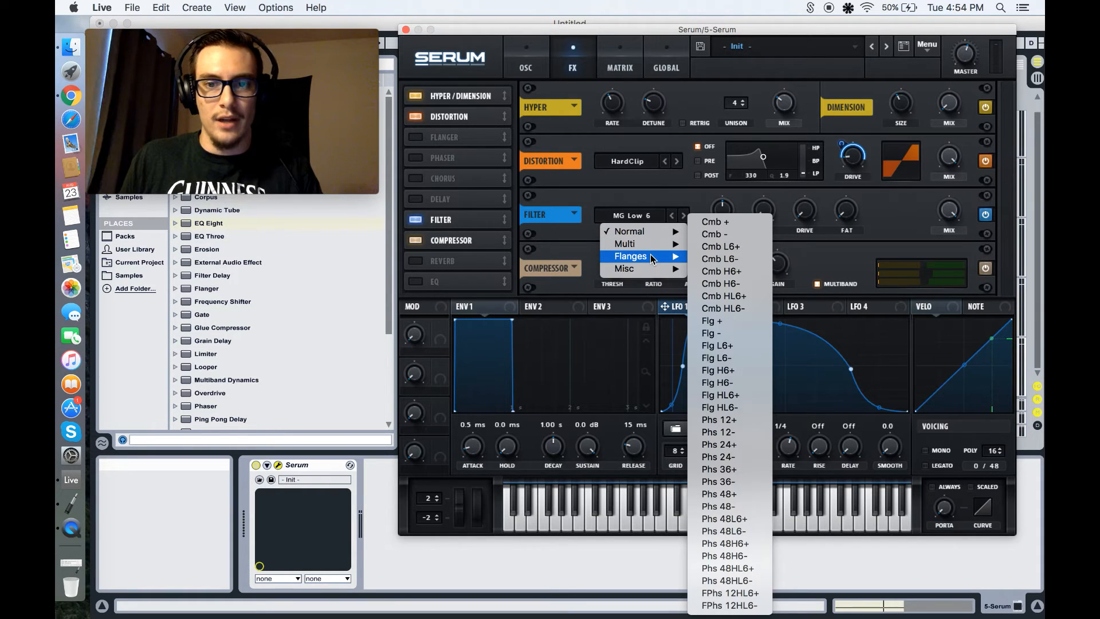
pyautogui.click(727, 222)
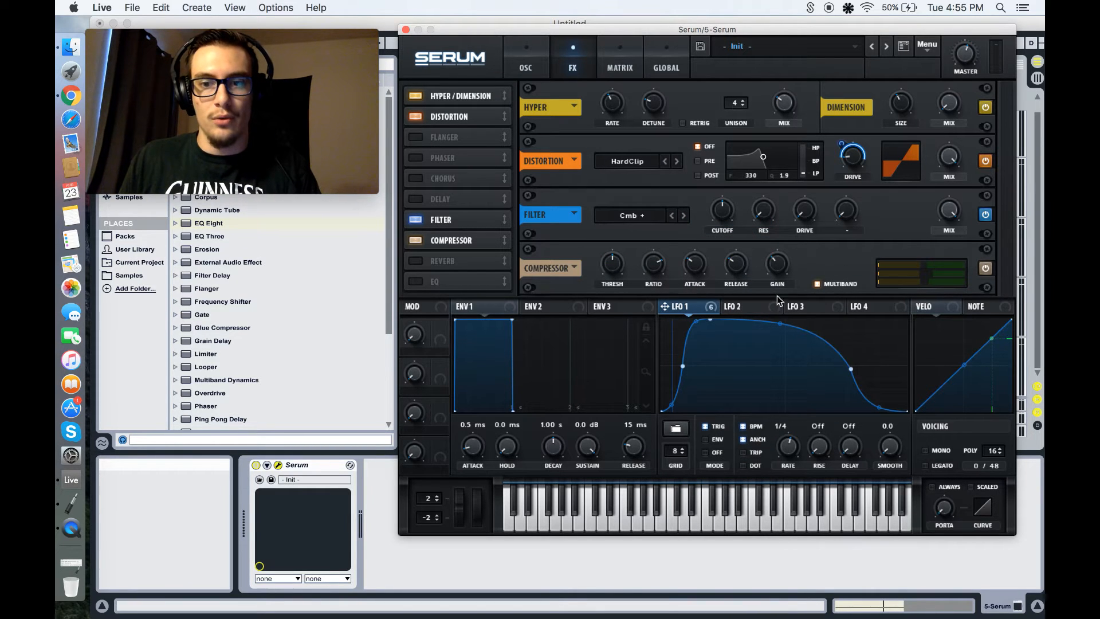
# Step: Modulate the Filter effect's resonance with LFO 1 and audition the sound
pyautogui.press('space')
pyautogui.press('space')
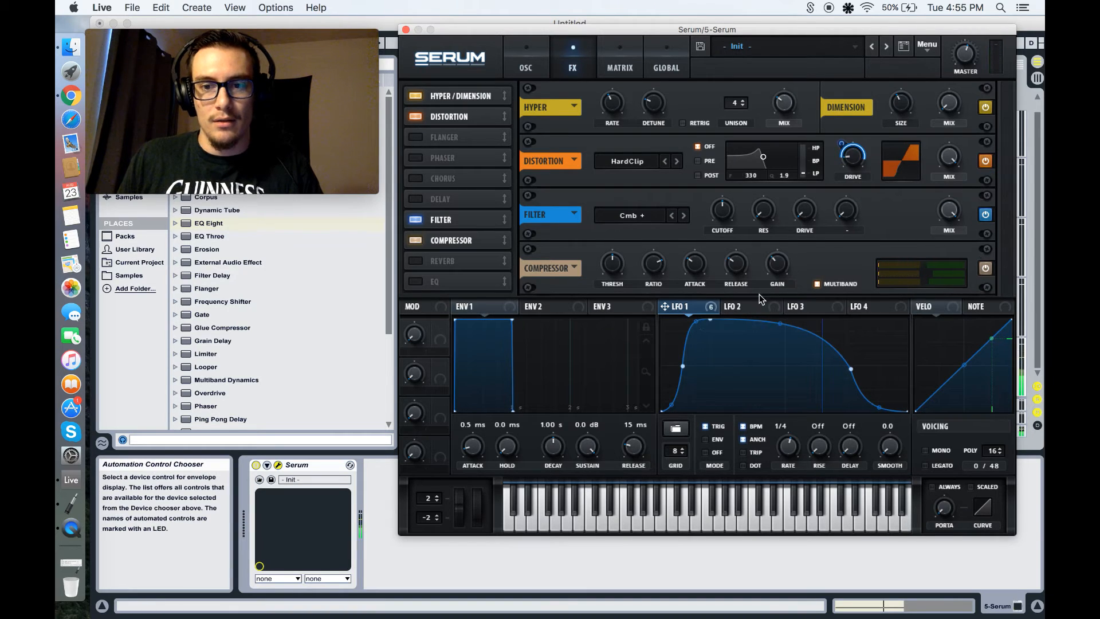
pyautogui.moveTo(700, 312); pyautogui.dragTo(745, 259)
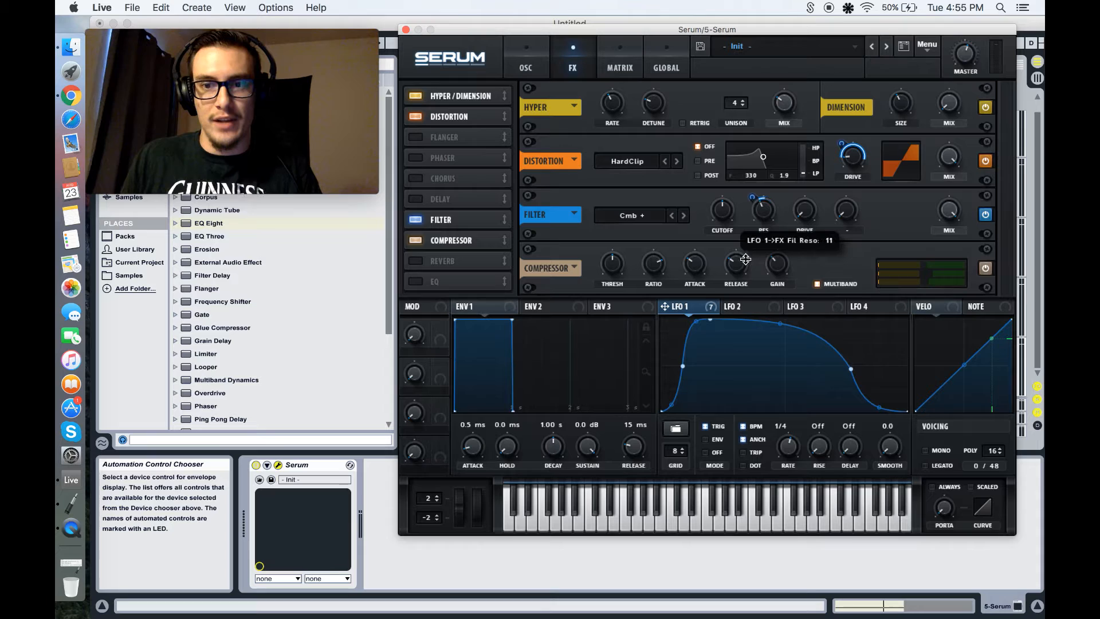
pyautogui.press('space')
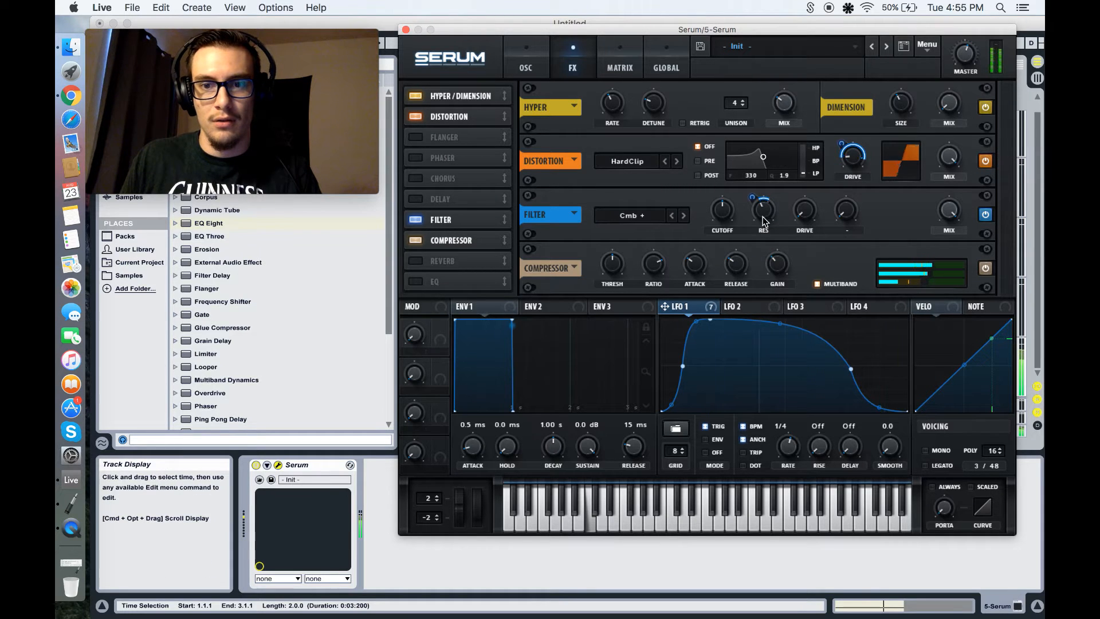
pyautogui.press('space')
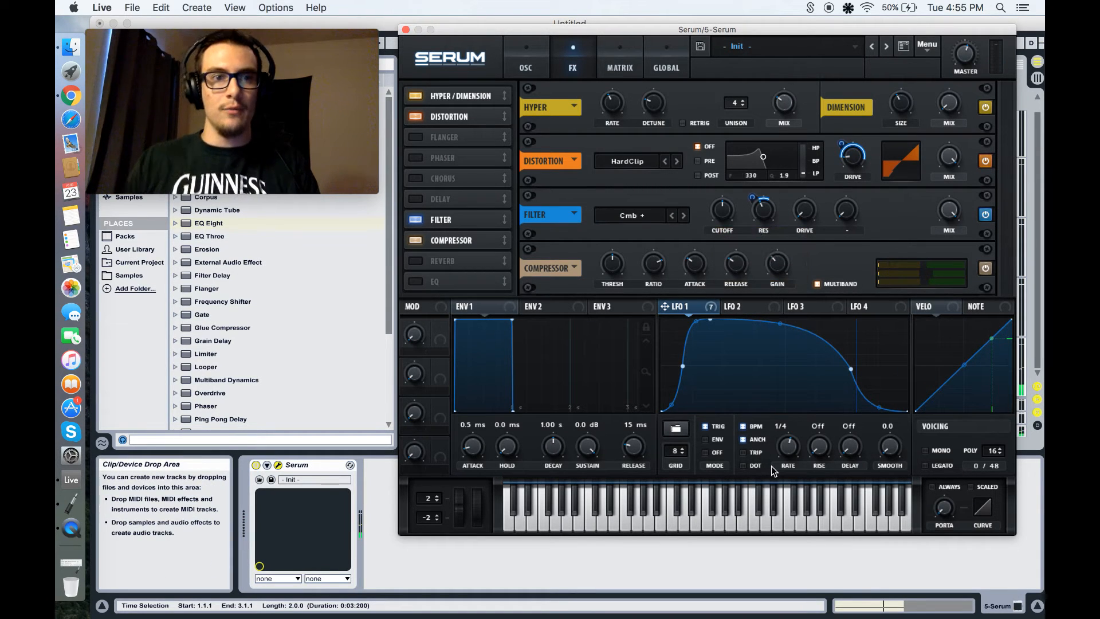
# Step: Save the preset as BASS SQUARED in the Acolit new folder of the User presets
pyautogui.click(700, 46)
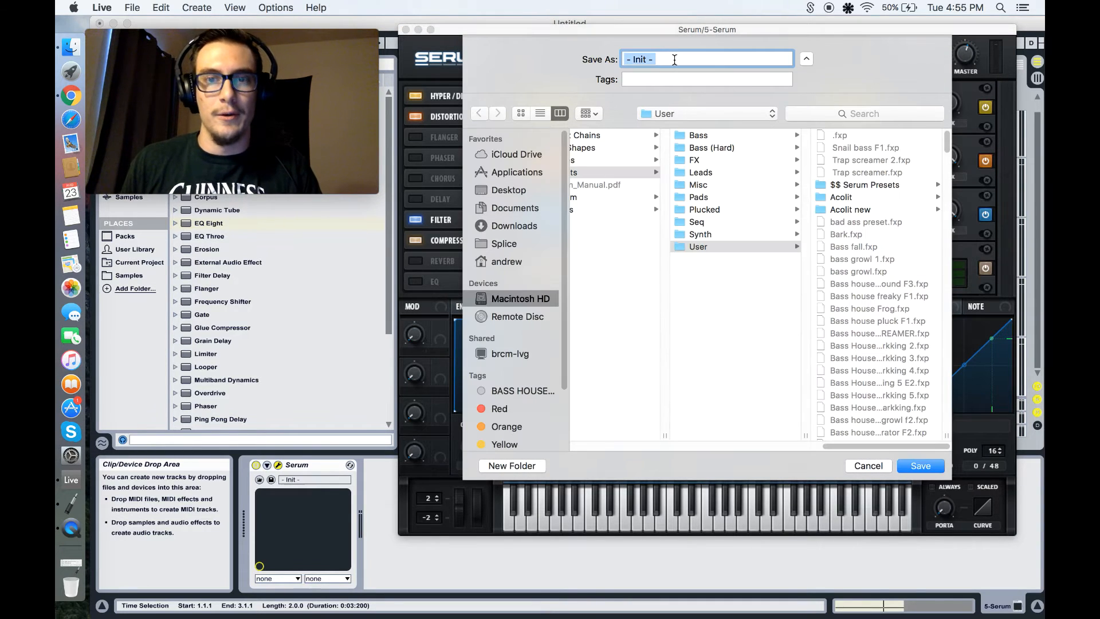
pyautogui.write('BASS SQUARED')
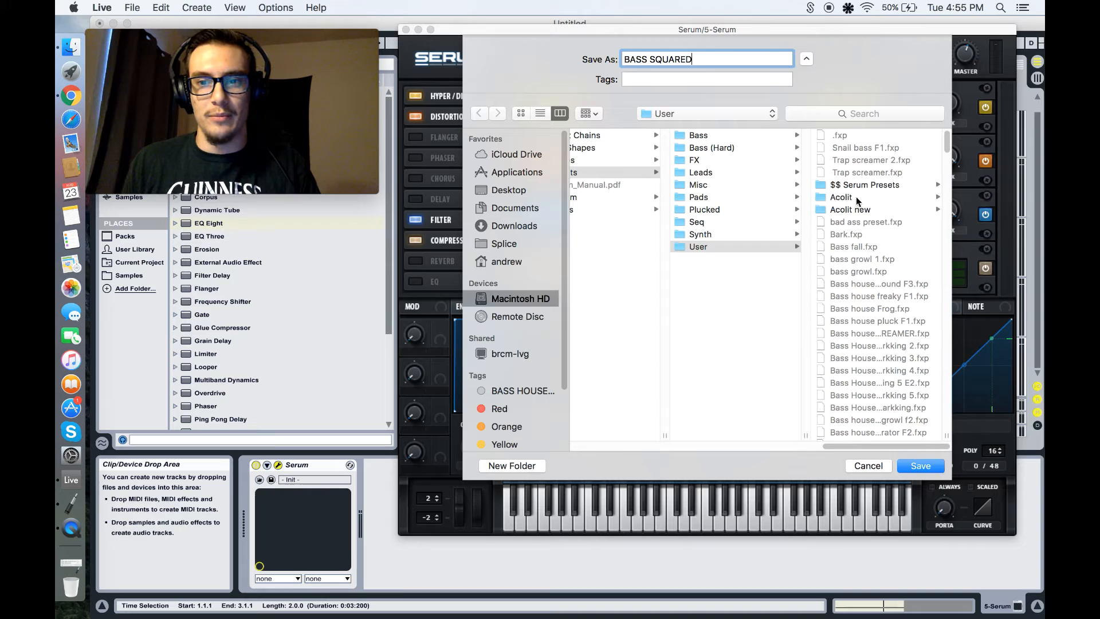
pyautogui.click(858, 197)
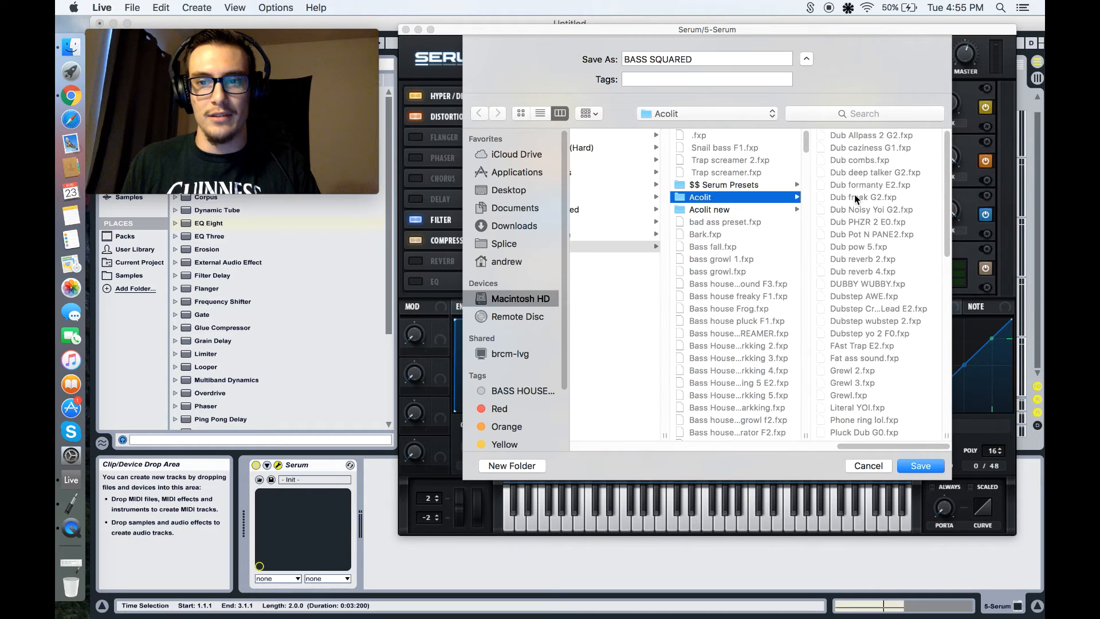
pyautogui.click(715, 210)
pyautogui.click(918, 466)
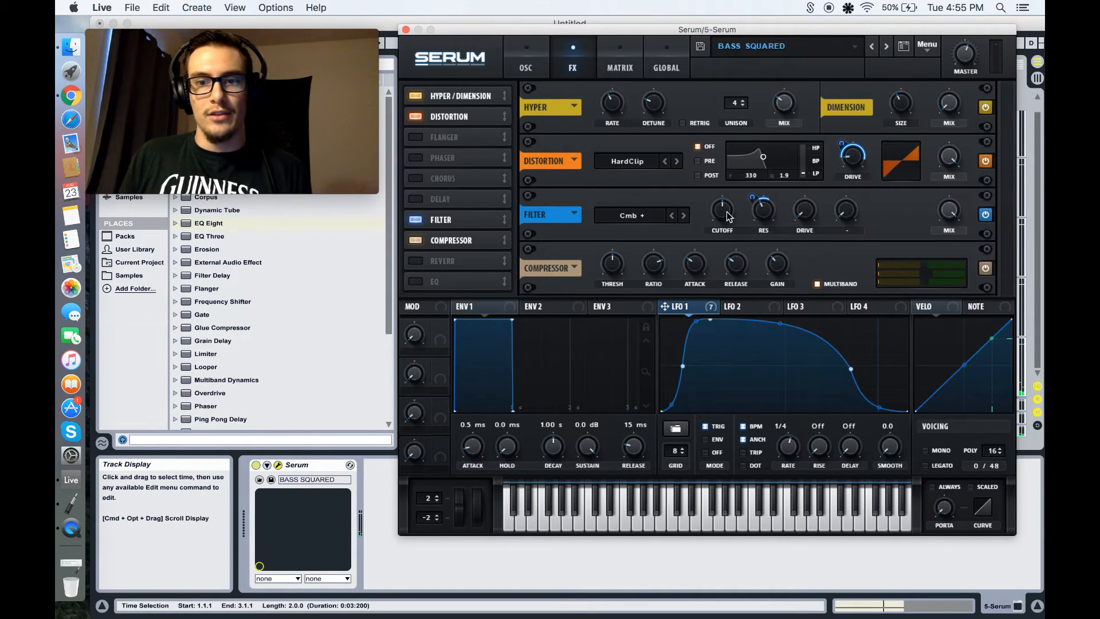
# Step: Reshape LFO 2 into a rising ramp by moving its peak to the end of the cycle
pyautogui.moveTo(724, 222)
pyautogui.moveTo(724, 215)
pyautogui.mouseDown()
pyautogui.moveTo(724, 249)
pyautogui.moveTo(722, 220)
pyautogui.mouseUp()
pyautogui.click(740, 306)
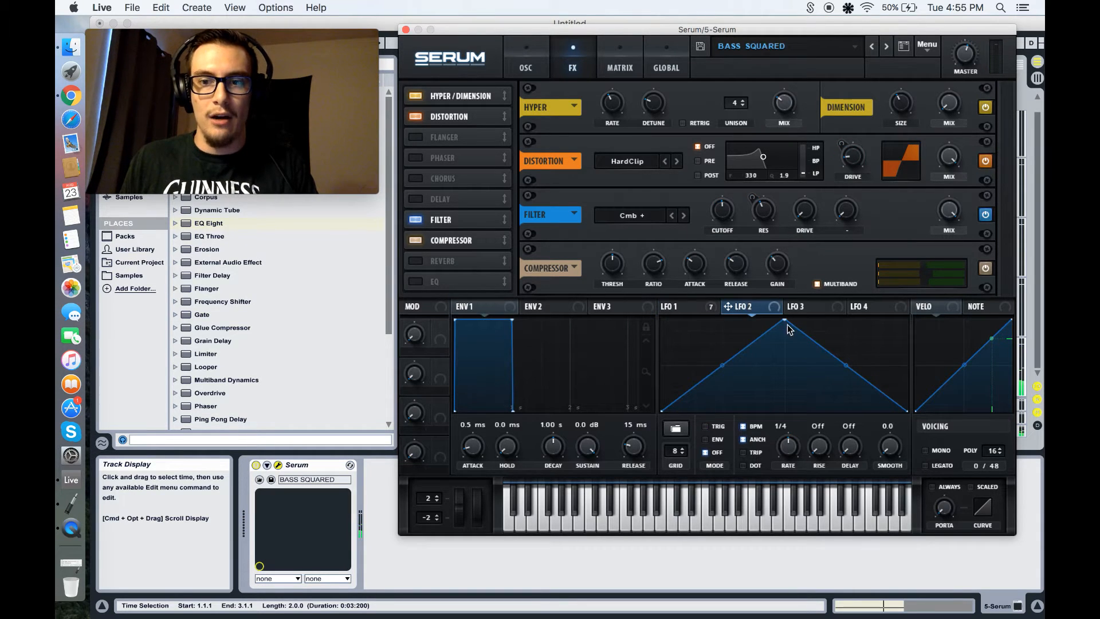
pyautogui.moveTo(785, 320); pyautogui.dragTo(968, 319)
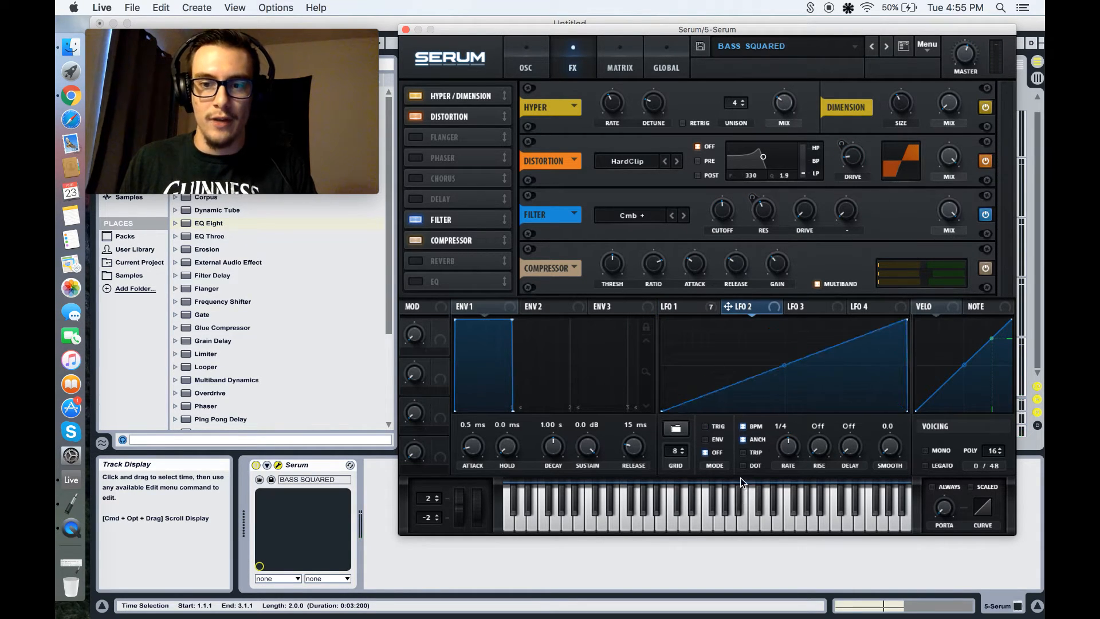
# Step: Modulate the Filter effect's cutoff with LFO 2 by about -47 and set LFO 2's rate to 8 bar
pyautogui.moveTo(756, 307); pyautogui.dragTo(705, 256)
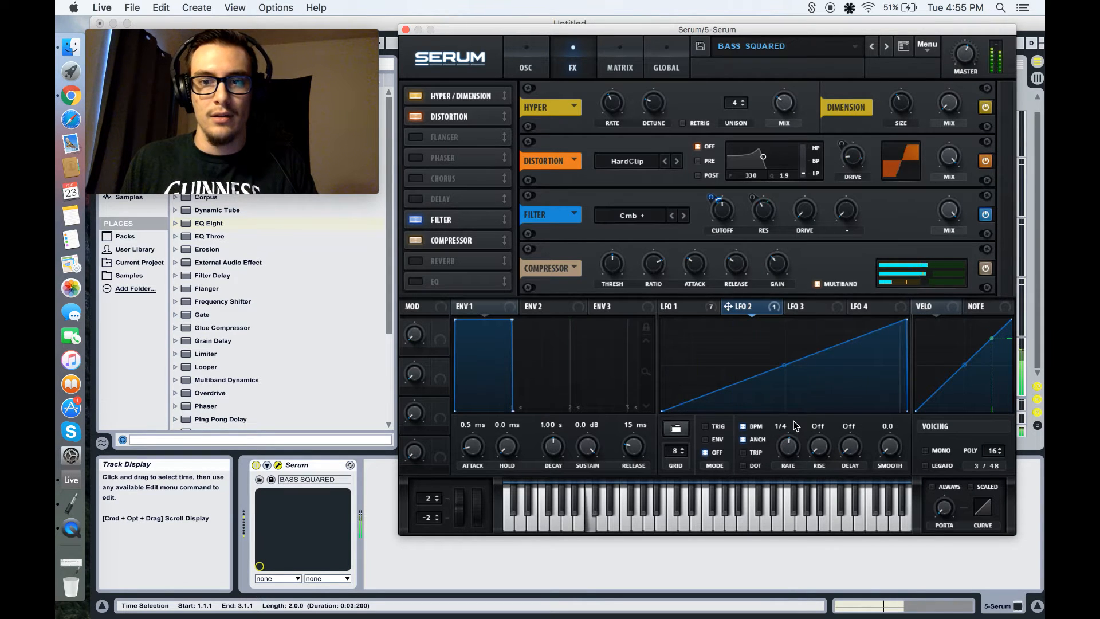
pyautogui.moveTo(793, 431); pyautogui.dragTo(790, 440)
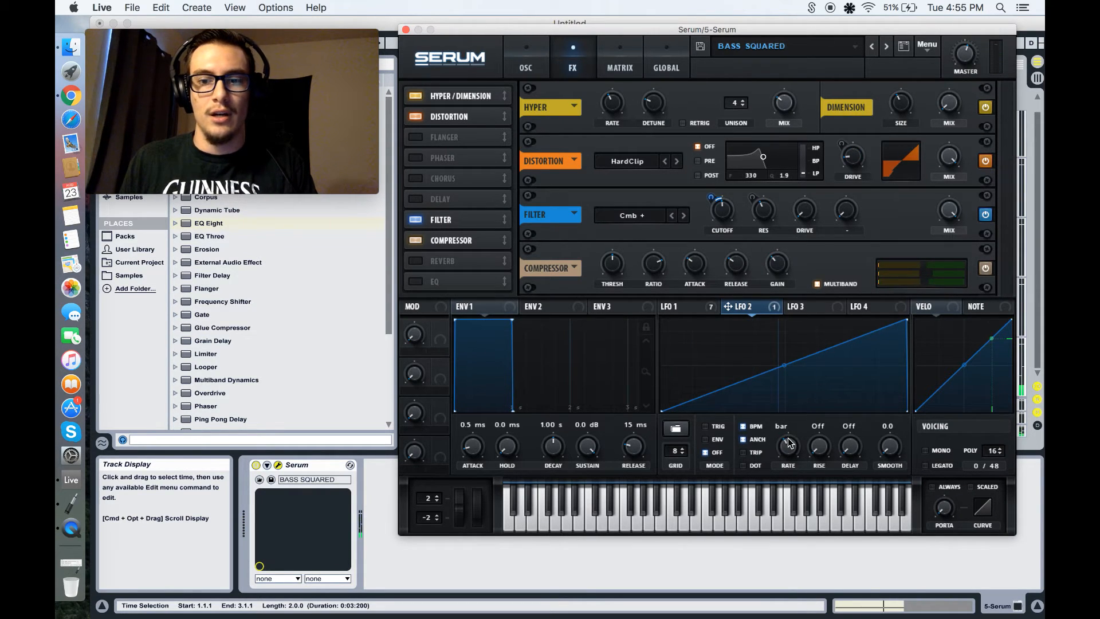
pyautogui.moveTo(710, 205)
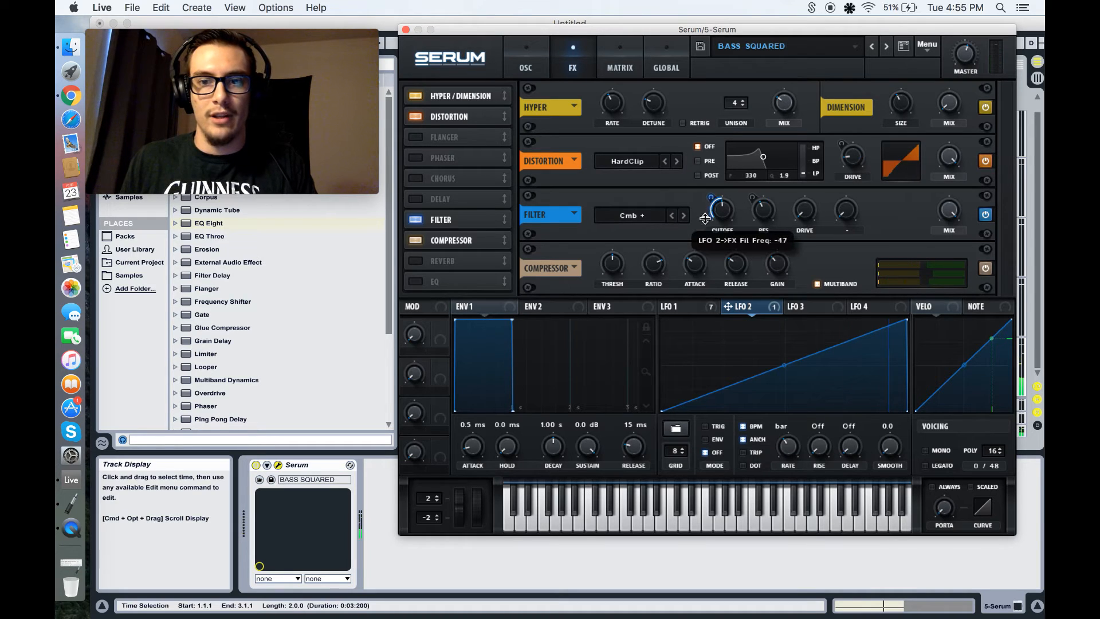
pyautogui.moveTo(786, 451); pyautogui.dragTo(778, 472)
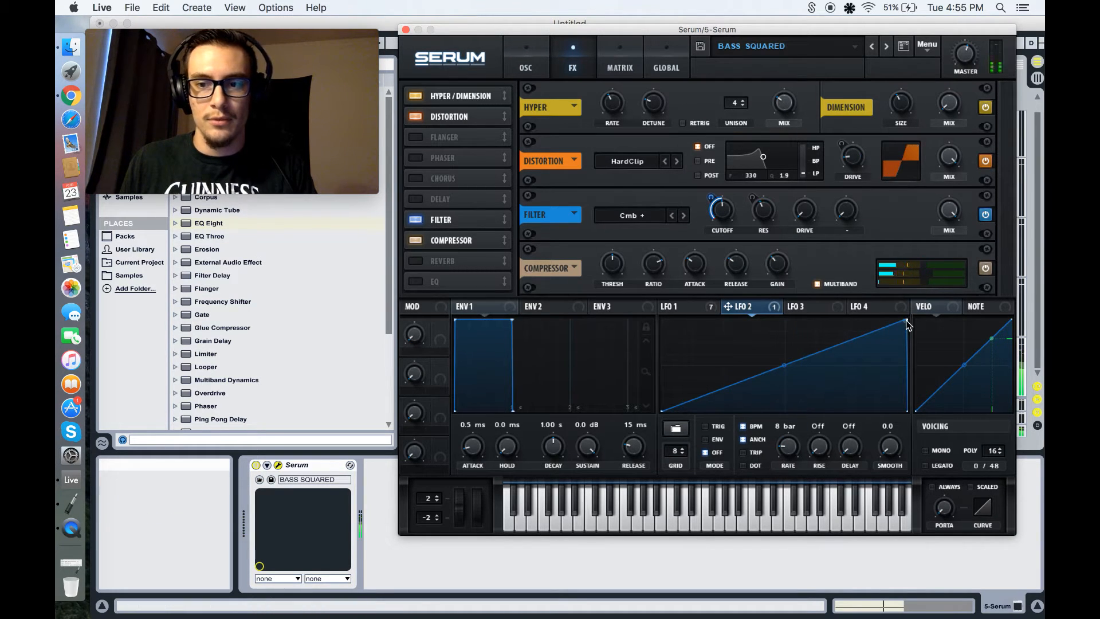
# Step: Turn LFO 2 into a falling ramp, readjust its modulation amount on the Filter effect's cutoff, and set it to TRIG mode
pyautogui.moveTo(906, 321); pyautogui.dragTo(577, 244)
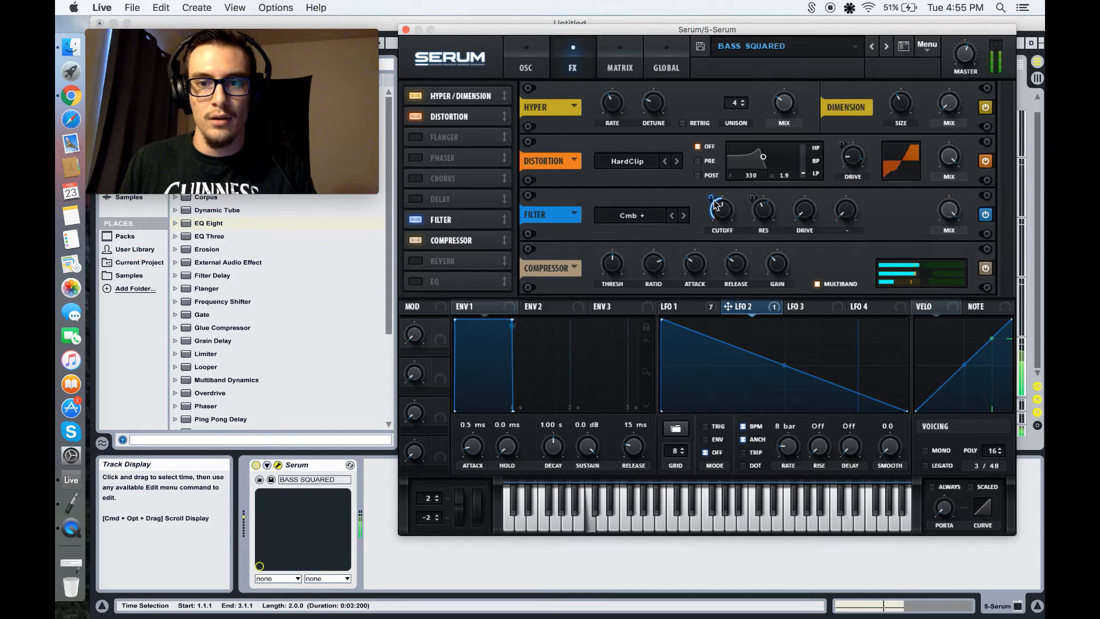
pyautogui.moveTo(711, 199); pyautogui.dragTo(715, 166)
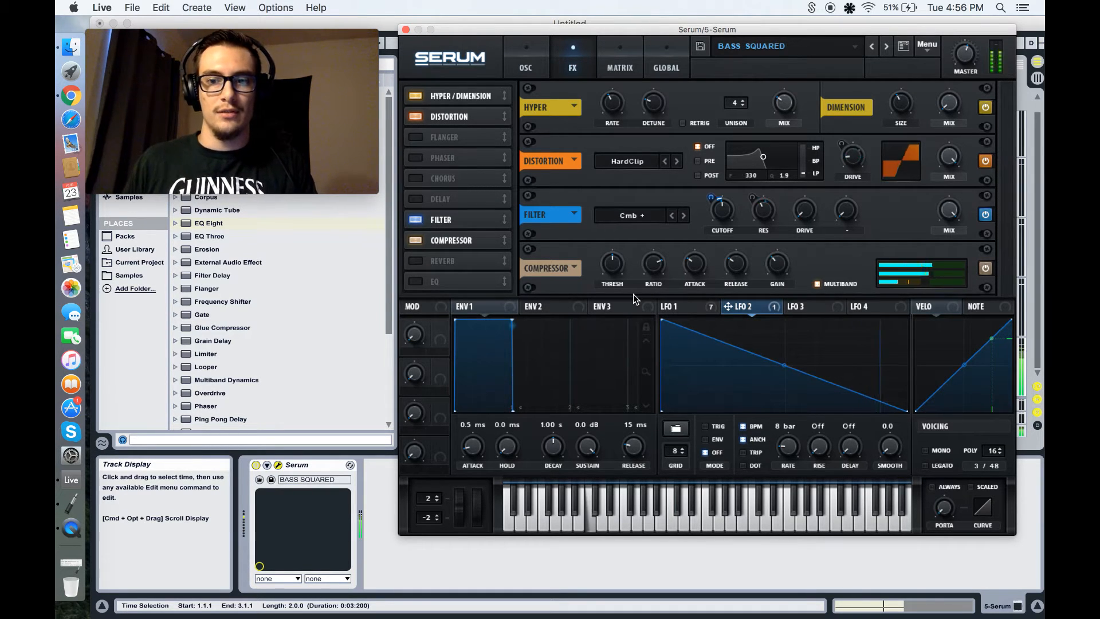
pyautogui.click(705, 426)
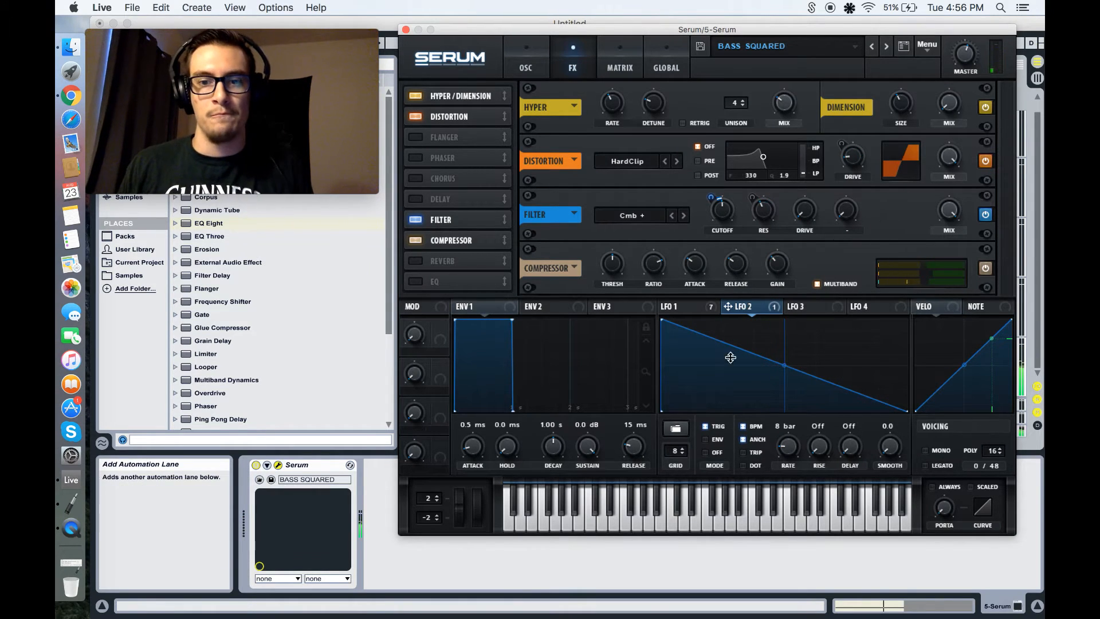
# Step: Try modulating oscillator A's coarse pitch with LFO 1, auditioning different positive and negative amounts
pyautogui.click(526, 64)
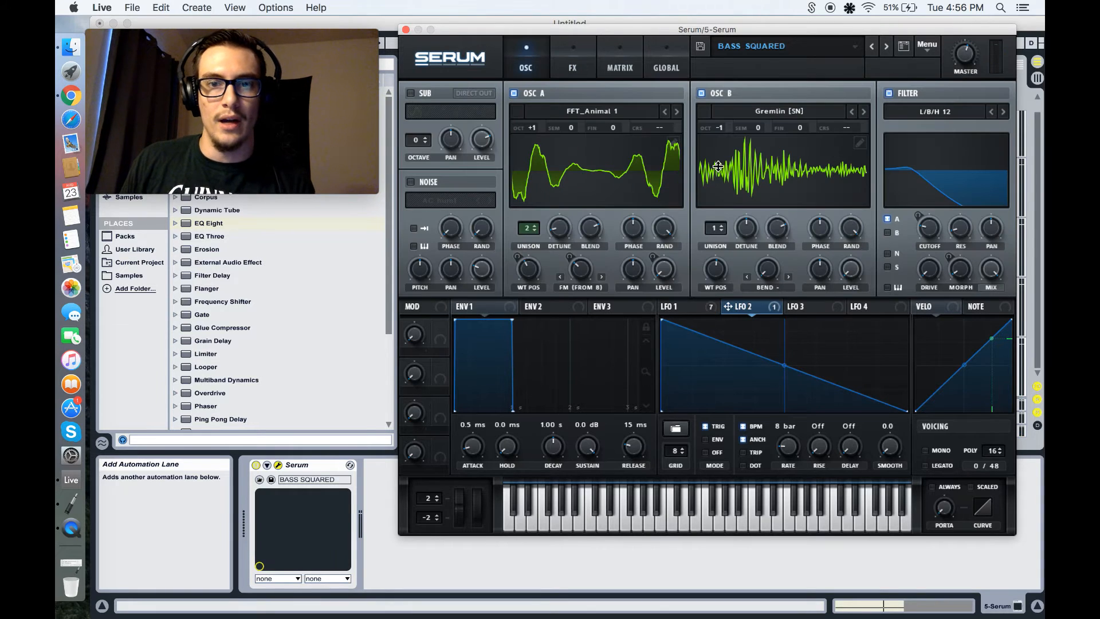
pyautogui.click(706, 310)
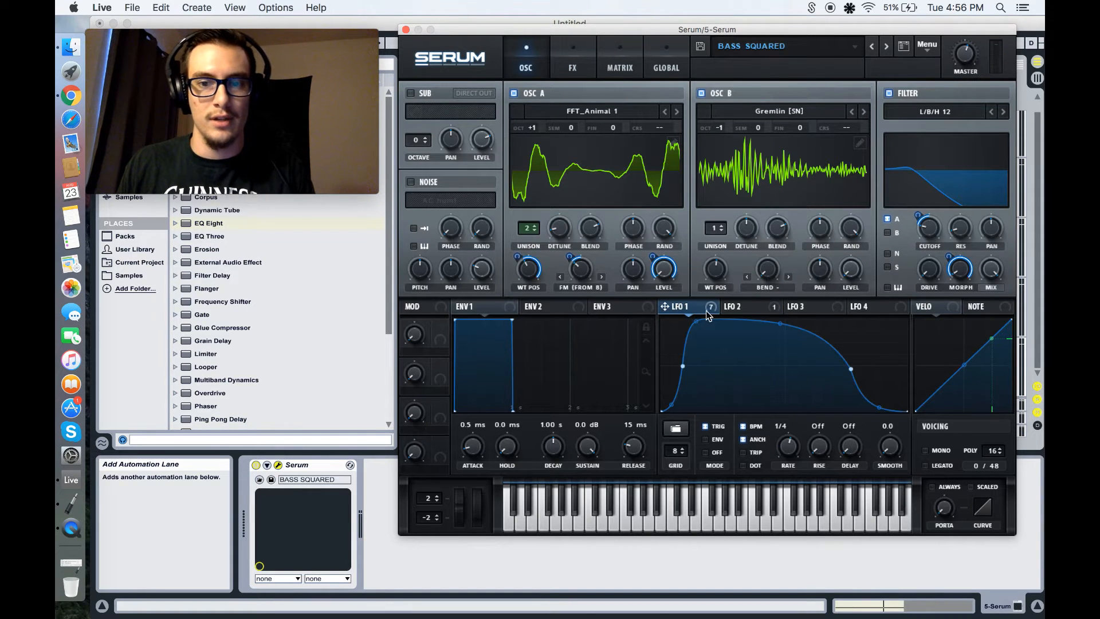
pyautogui.moveTo(700, 313)
pyautogui.mouseDown()
pyautogui.moveTo(666, 148)
pyautogui.moveTo(702, 310)
pyautogui.mouseUp()
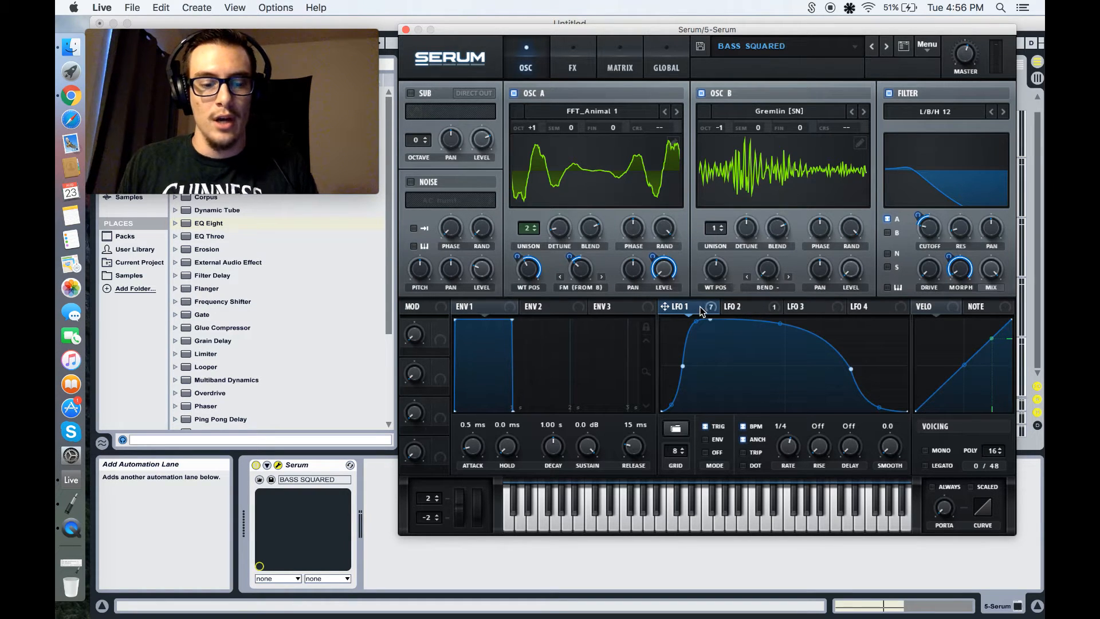
pyautogui.moveTo(697, 313); pyautogui.dragTo(679, 235)
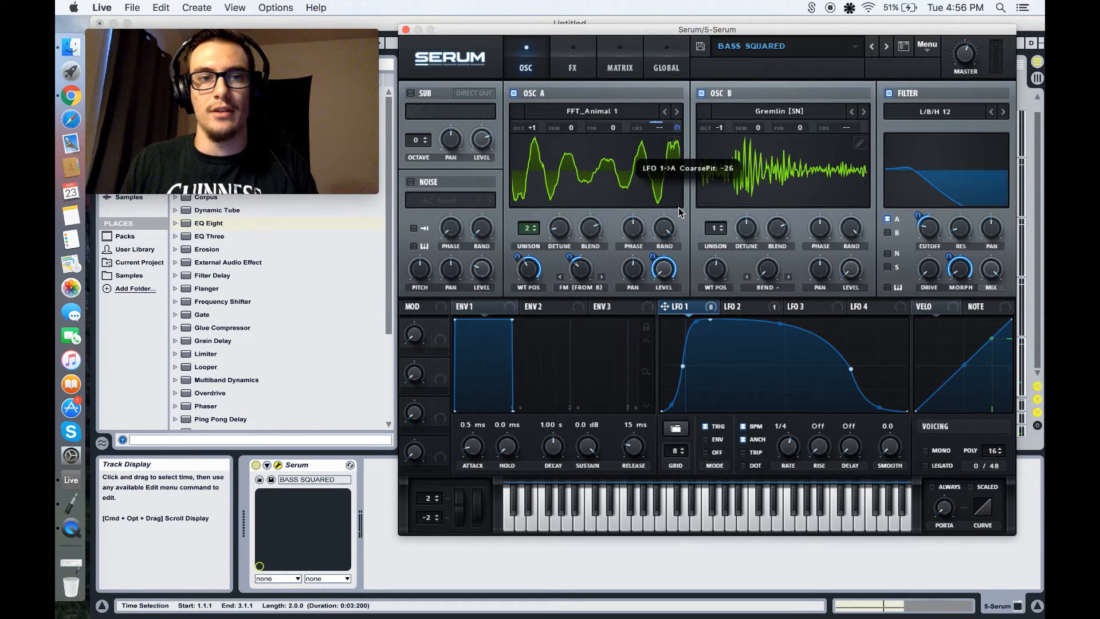
pyautogui.moveTo(680, 217); pyautogui.dragTo(686, 161)
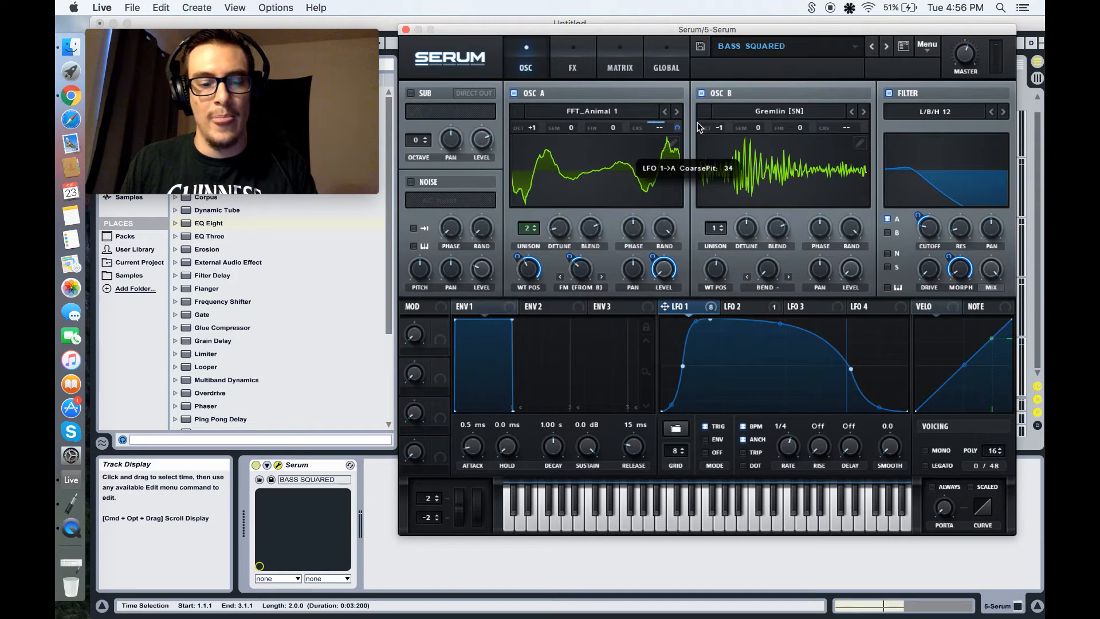
pyautogui.moveTo(698, 125); pyautogui.dragTo(690, 148)
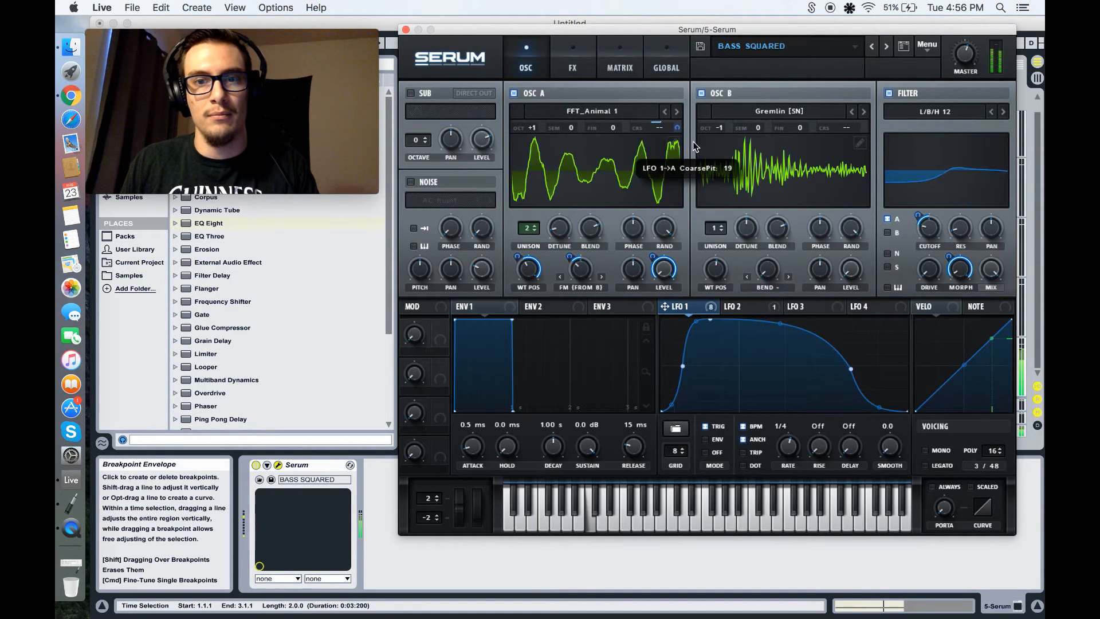
# Step: Shape LFO 3 to hold at maximum for the first half of the cycle and at mid level for the second half
pyautogui.click(807, 305)
pyautogui.moveTo(779, 323); pyautogui.dragTo(662, 298)
pyautogui.doubleClick(786, 320)
pyautogui.doubleClick(787, 364)
pyautogui.moveTo(908, 411); pyautogui.dragTo(910, 364)
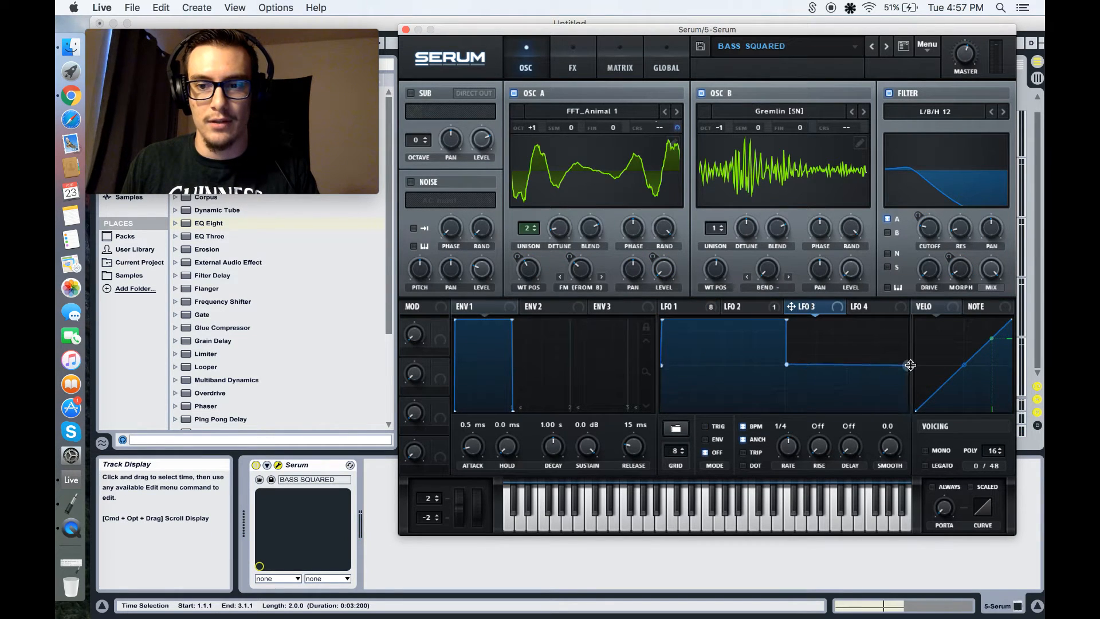
# Step: Remove LFO 1's modulation from oscillator A's coarse pitch and add a dip in the middle of each half of LFO 3
pyautogui.rightClick(678, 129)
pyautogui.click(716, 185)
pyautogui.doubleClick(846, 365)
pyautogui.moveTo(847, 365); pyautogui.dragTo(845, 401)
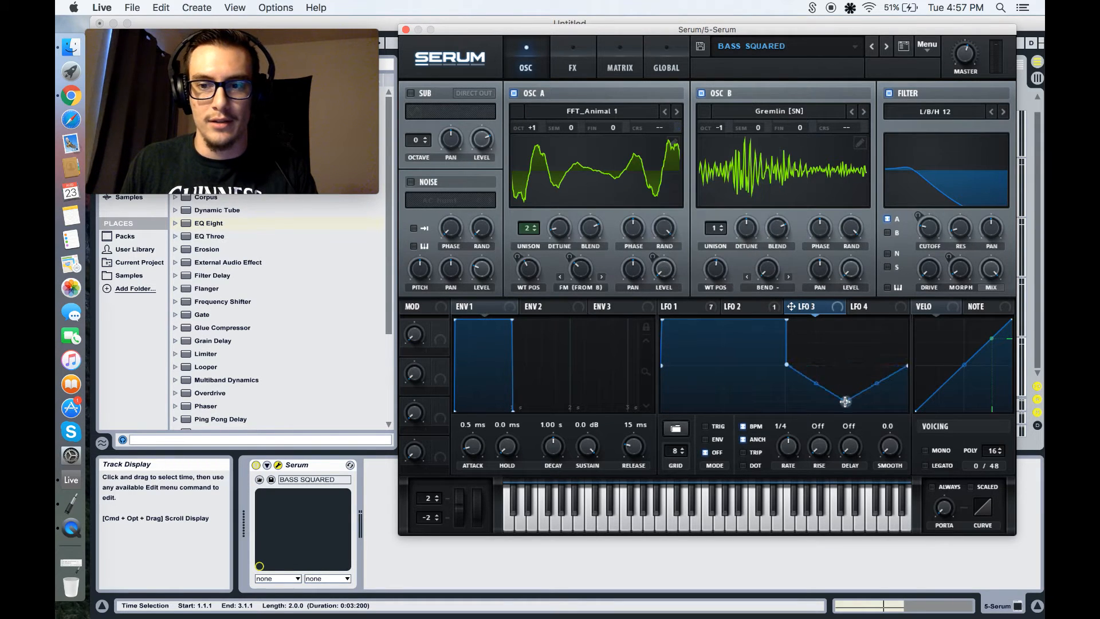
pyautogui.doubleClick(723, 320)
pyautogui.moveTo(722, 319); pyautogui.dragTo(722, 362)
# Step: Modulate the coarse pitch of oscillators A and B with LFO 3 and set LFO 3's rate to 2 bar
pyautogui.moveTo(791, 306); pyautogui.dragTo(666, 130)
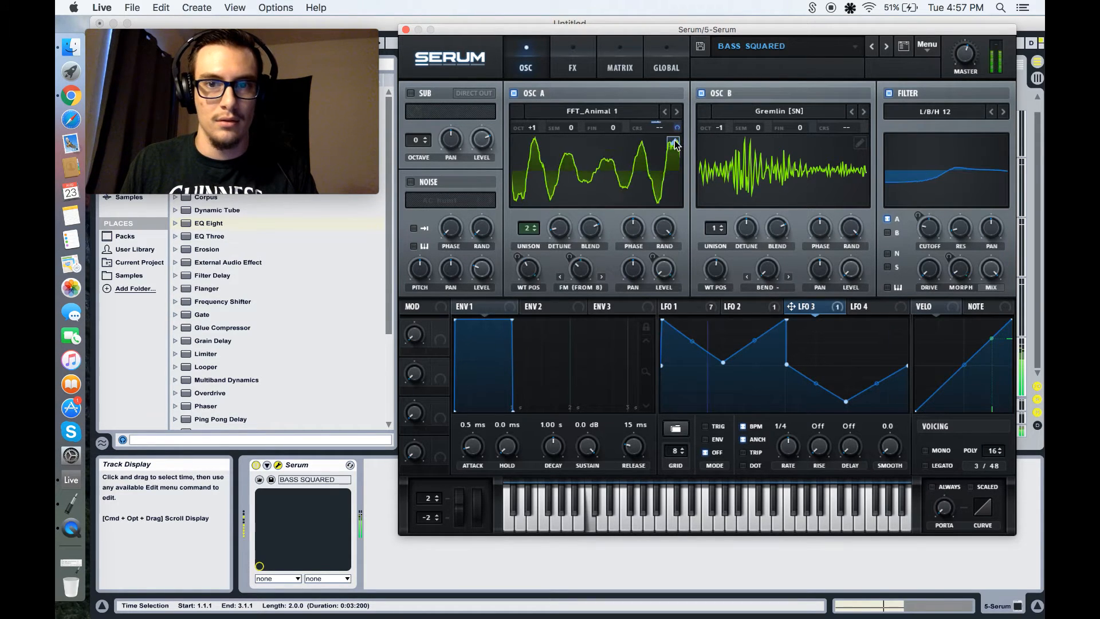
pyautogui.moveTo(788, 446); pyautogui.dragTo(788, 450)
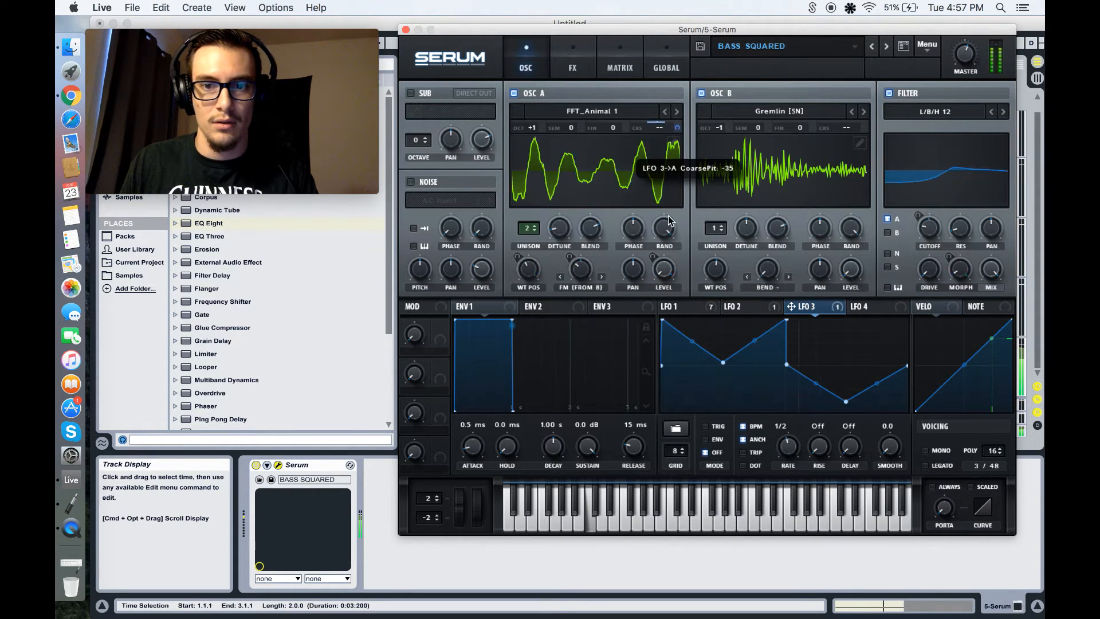
pyautogui.moveTo(783, 453); pyautogui.dragTo(781, 462)
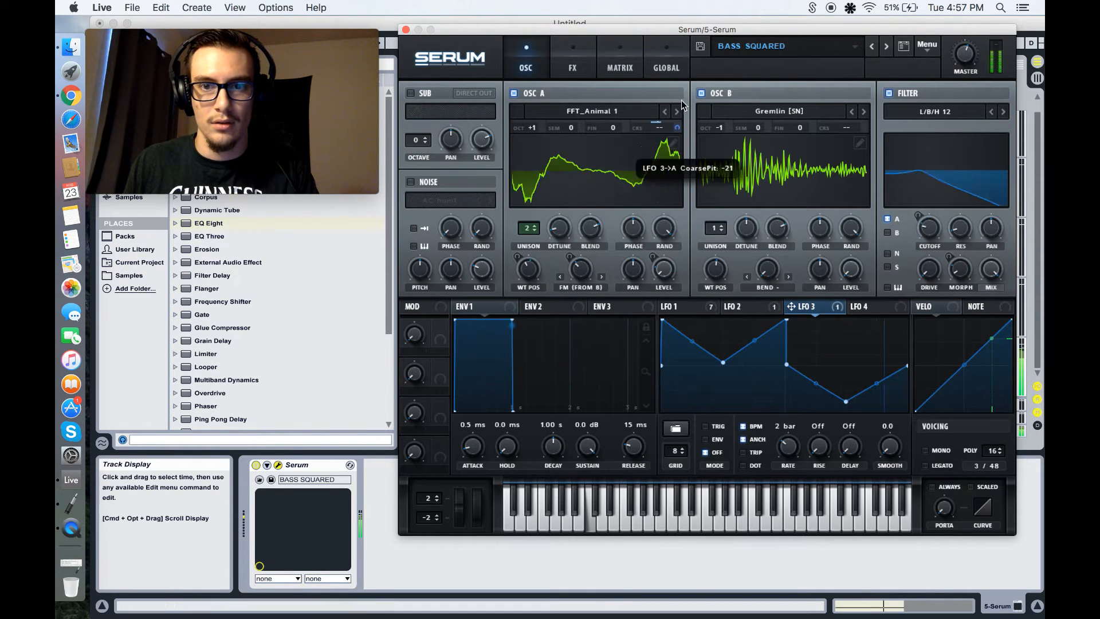
pyautogui.moveTo(810, 307); pyautogui.dragTo(865, 128)
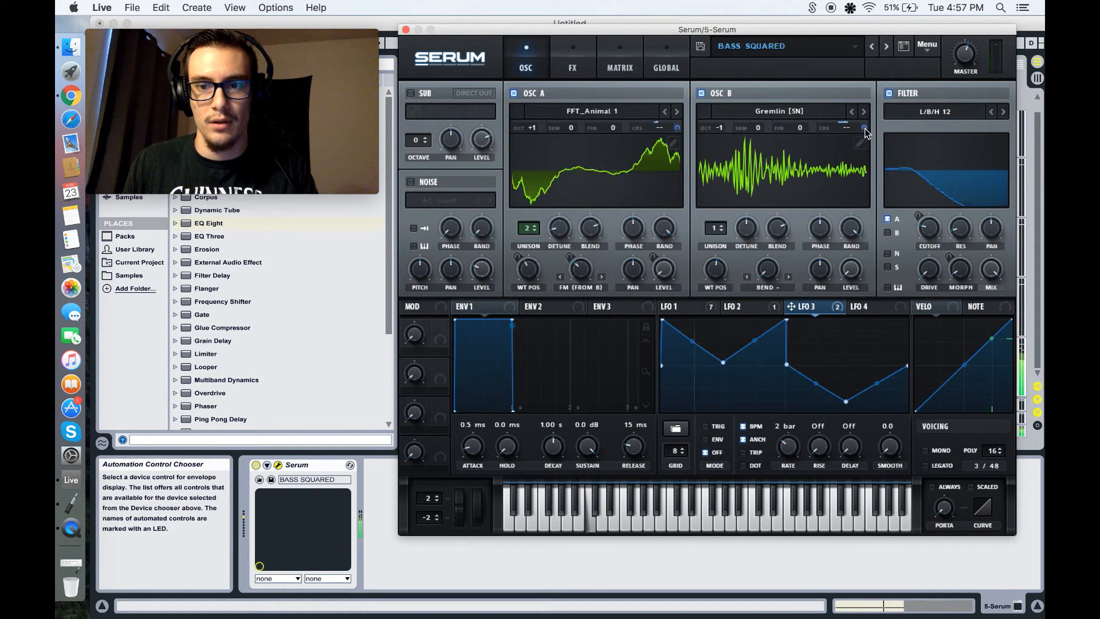
# Step: Set LFO 3 to TRIG mode, check the modes of LFO 1 and LFO 2, and audition the sound
pyautogui.click(747, 310)
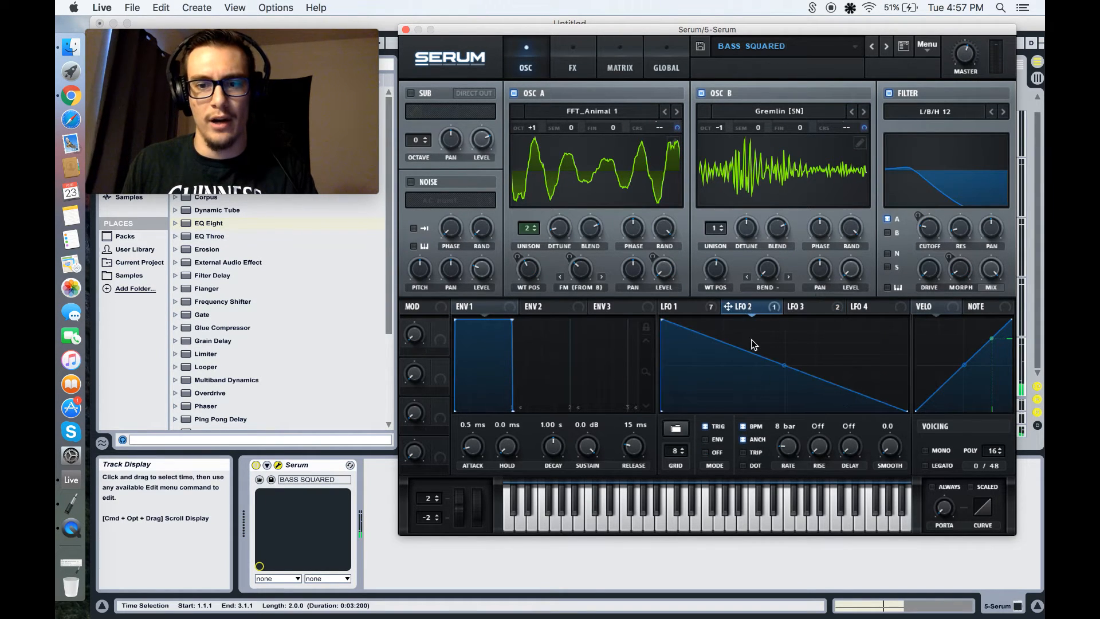
pyautogui.click(813, 309)
pyautogui.click(702, 309)
pyautogui.click(745, 308)
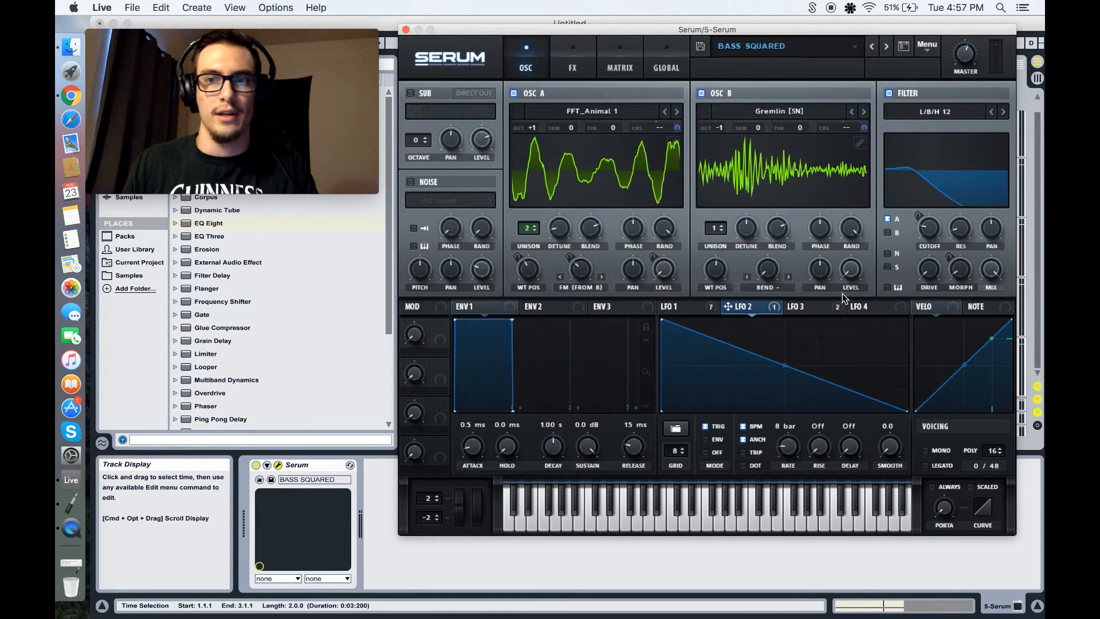
pyautogui.press('space')
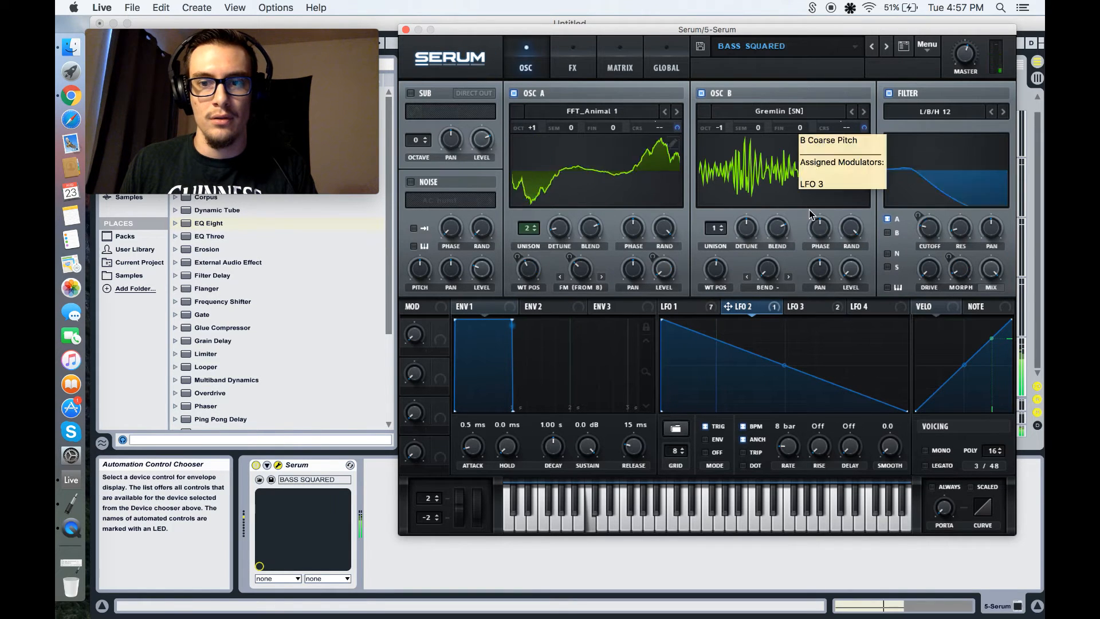
# Step: Lower LFO 3's starting point to mid level and remove LFO 3's modulation from oscillator A's coarse pitch
pyautogui.click(805, 306)
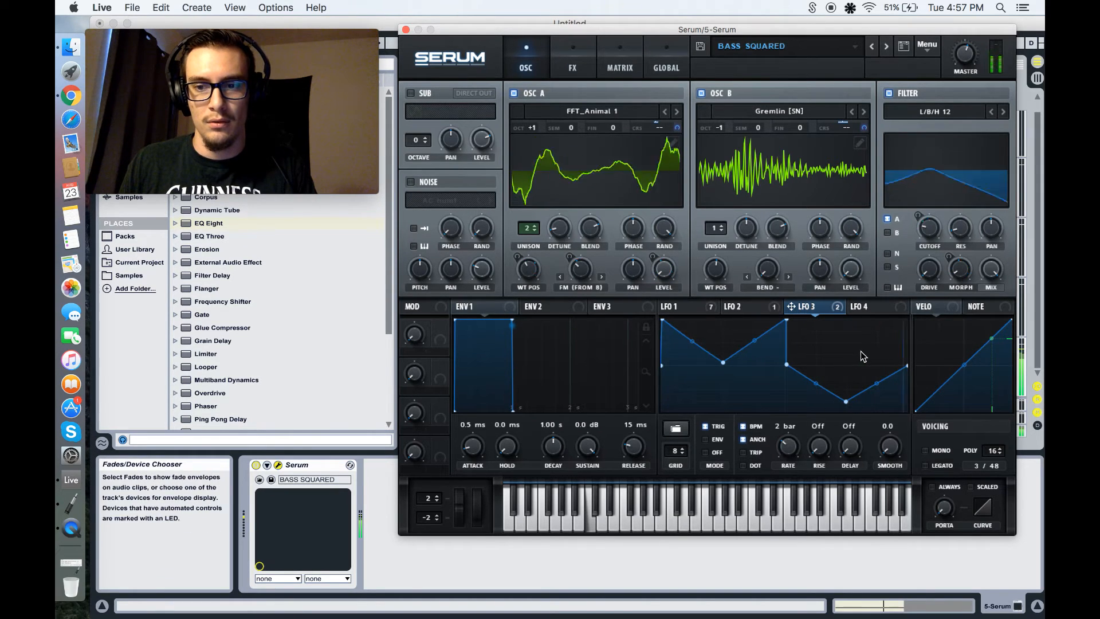
pyautogui.moveTo(663, 321); pyautogui.dragTo(641, 408)
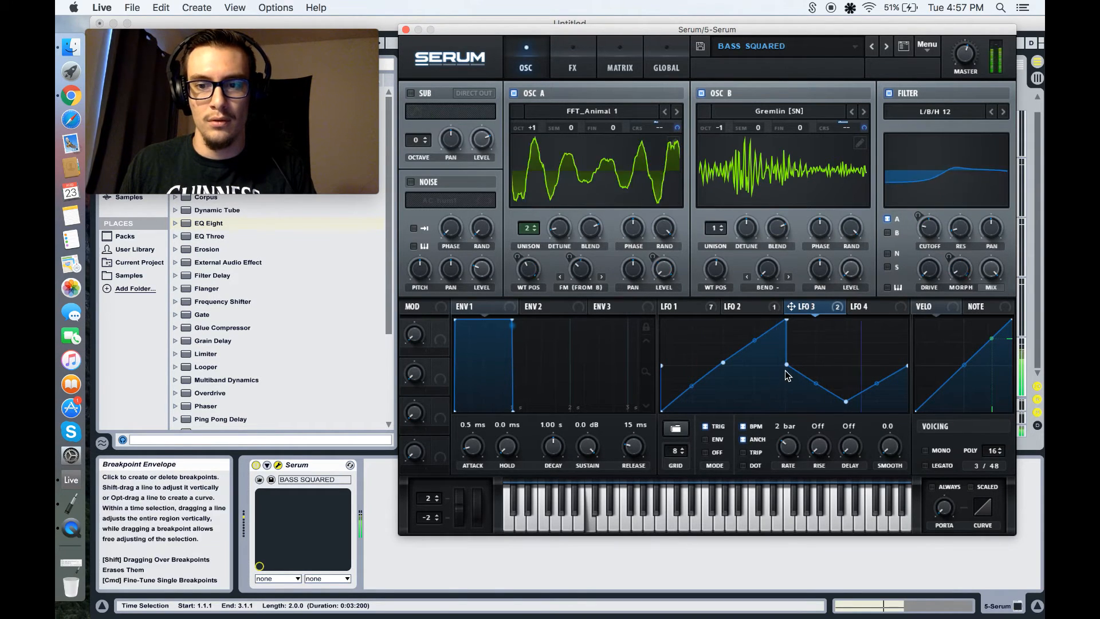
pyautogui.moveTo(664, 412); pyautogui.dragTo(652, 365)
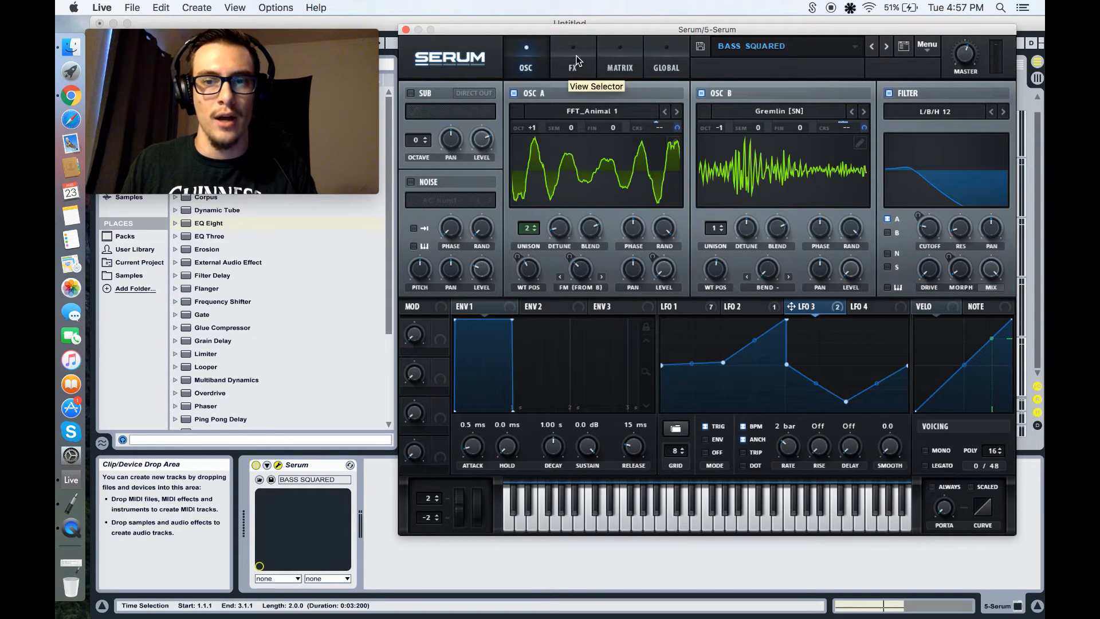
pyautogui.rightClick(677, 128)
pyautogui.click(732, 184)
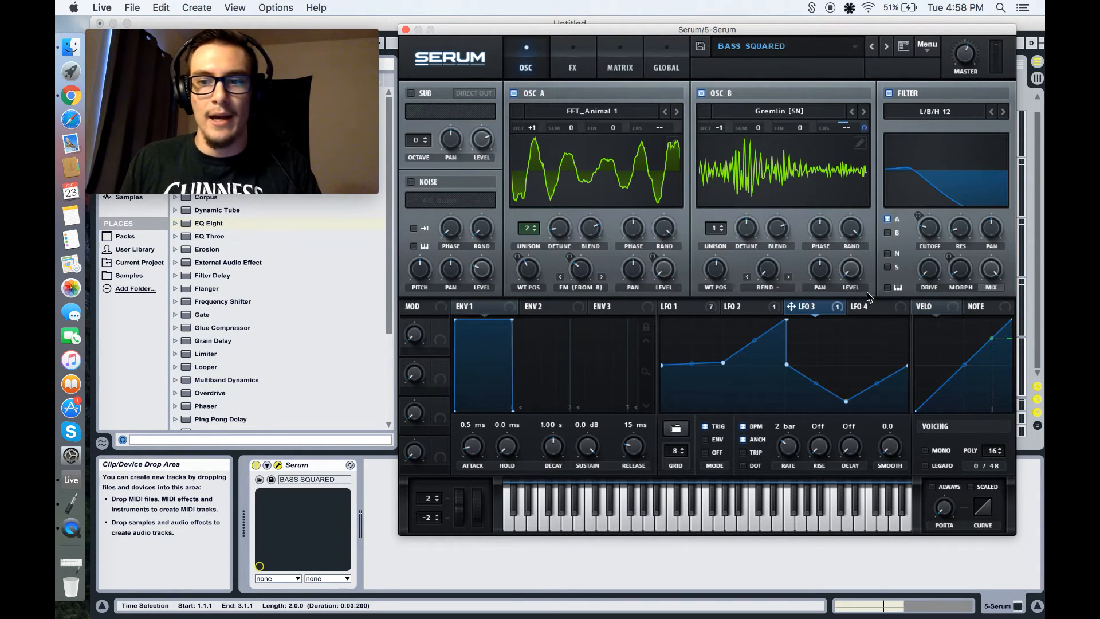
# Step: Add the EQ effect after the compressor and bring its controls into view
pyautogui.click(569, 53)
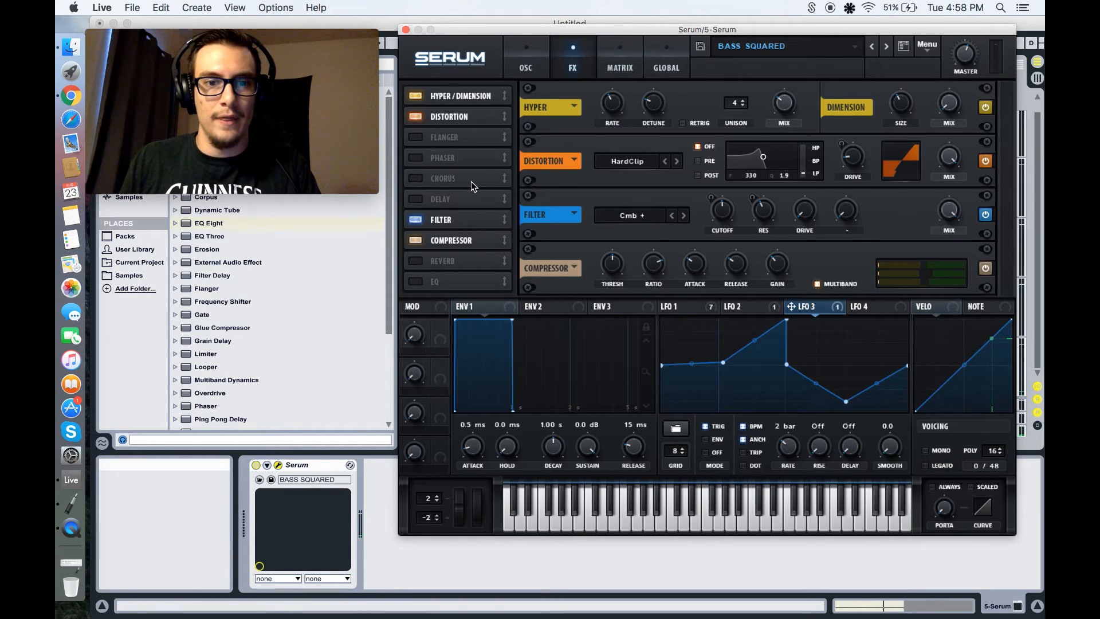
pyautogui.click(416, 282)
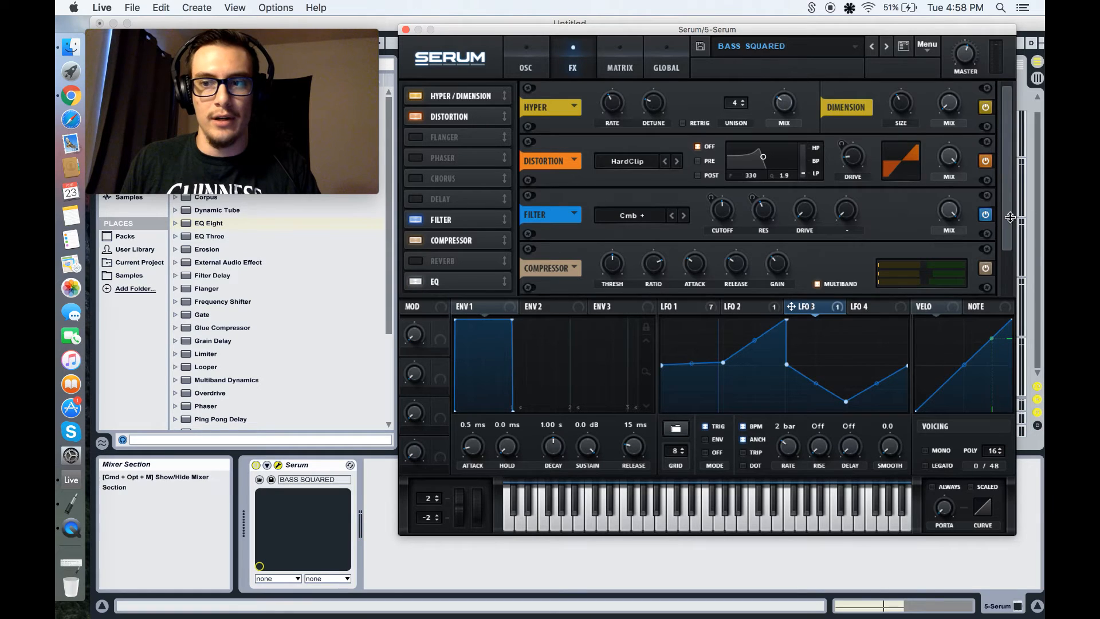
pyautogui.moveTo(1006, 217); pyautogui.dragTo(1005, 296)
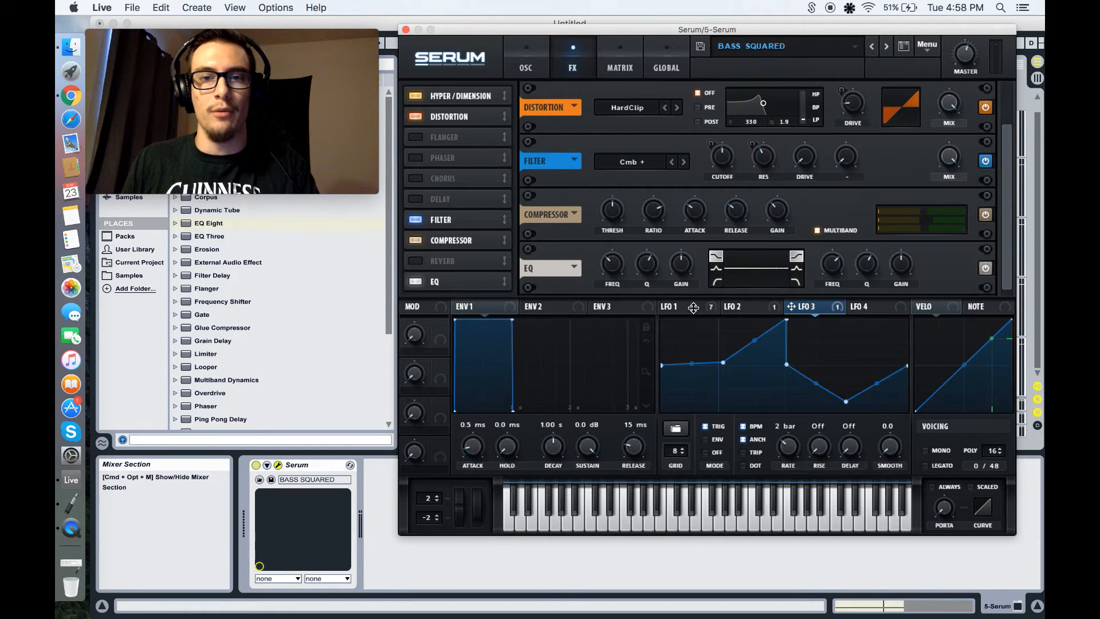
# Step: Audition the sound and review the oscillator and effect settings together with the modulation targets of LFO 1, LFO 3 and LFO 2
pyautogui.click(532, 64)
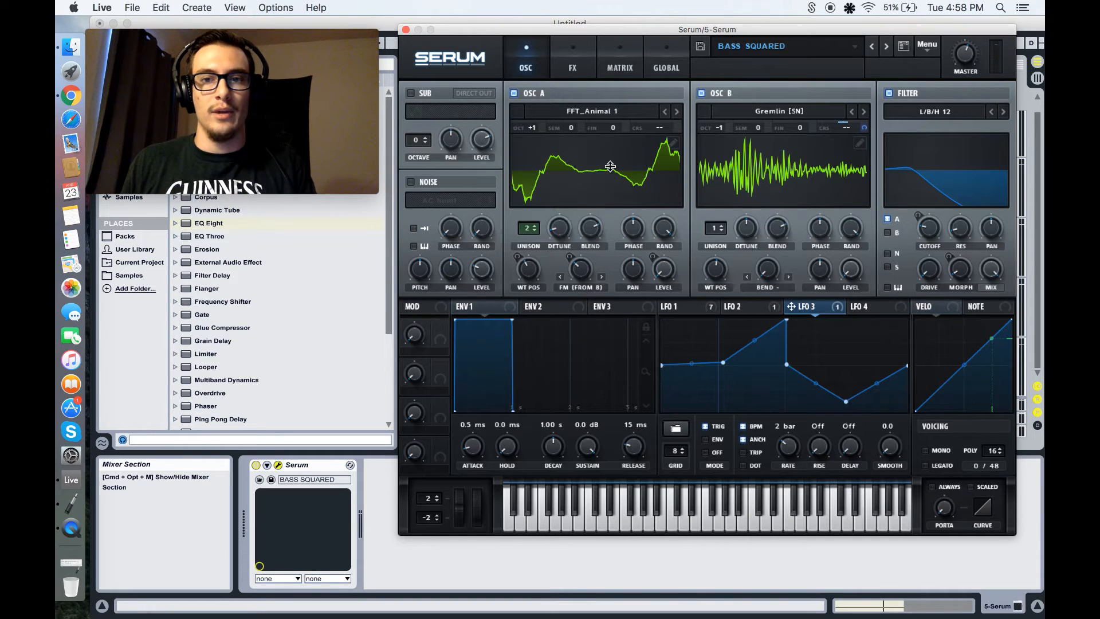
pyautogui.press('space')
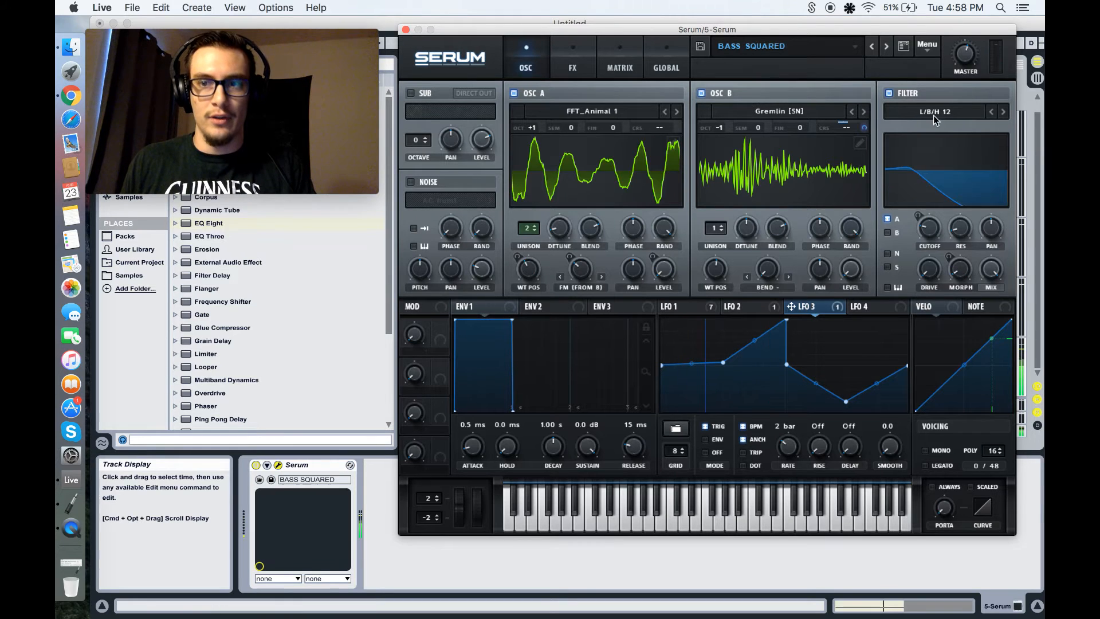
pyautogui.click(575, 64)
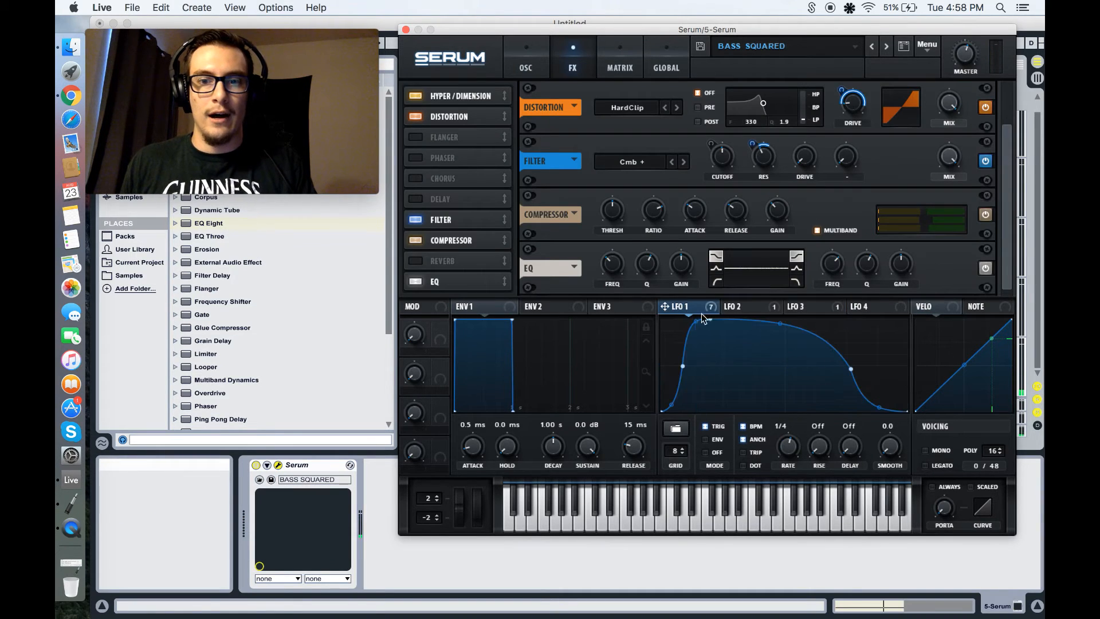
pyautogui.click(530, 67)
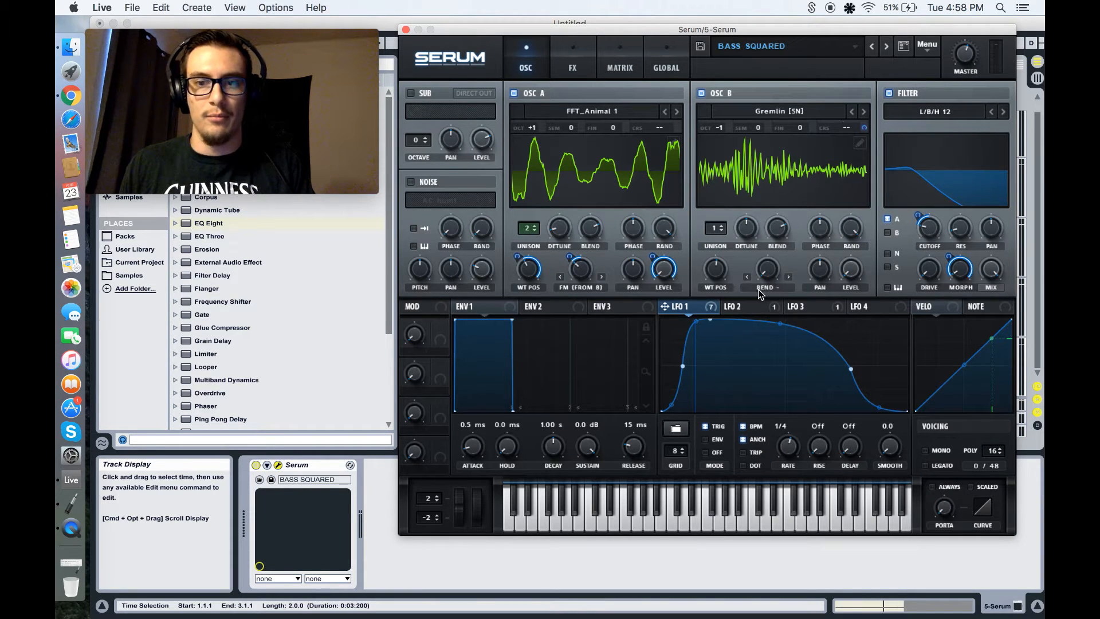
pyautogui.click(580, 68)
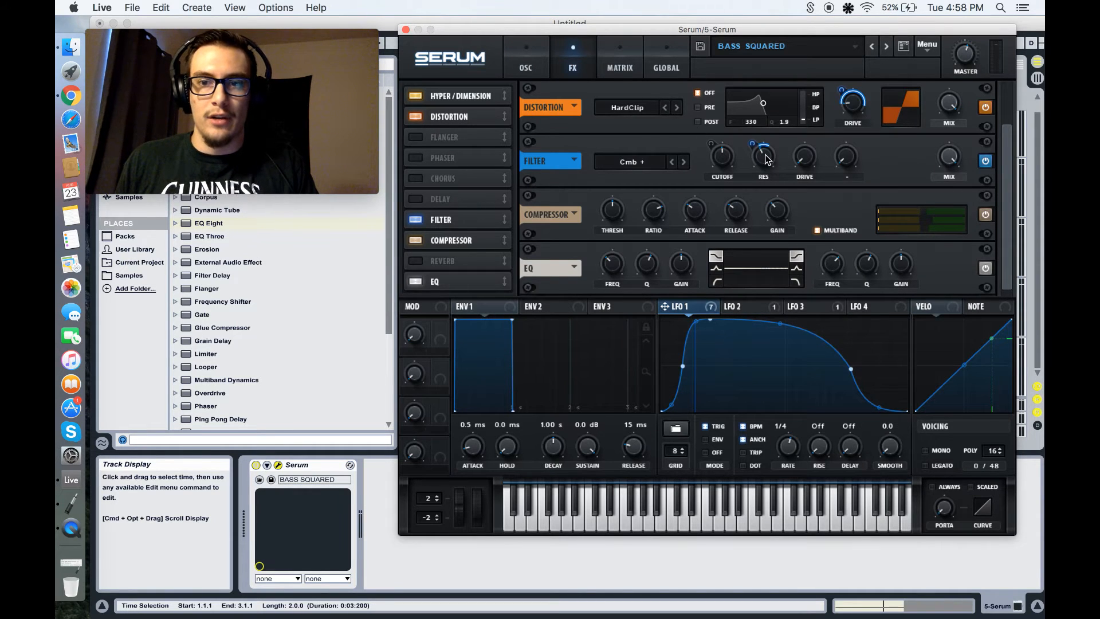
pyautogui.click(806, 308)
pyautogui.click(764, 307)
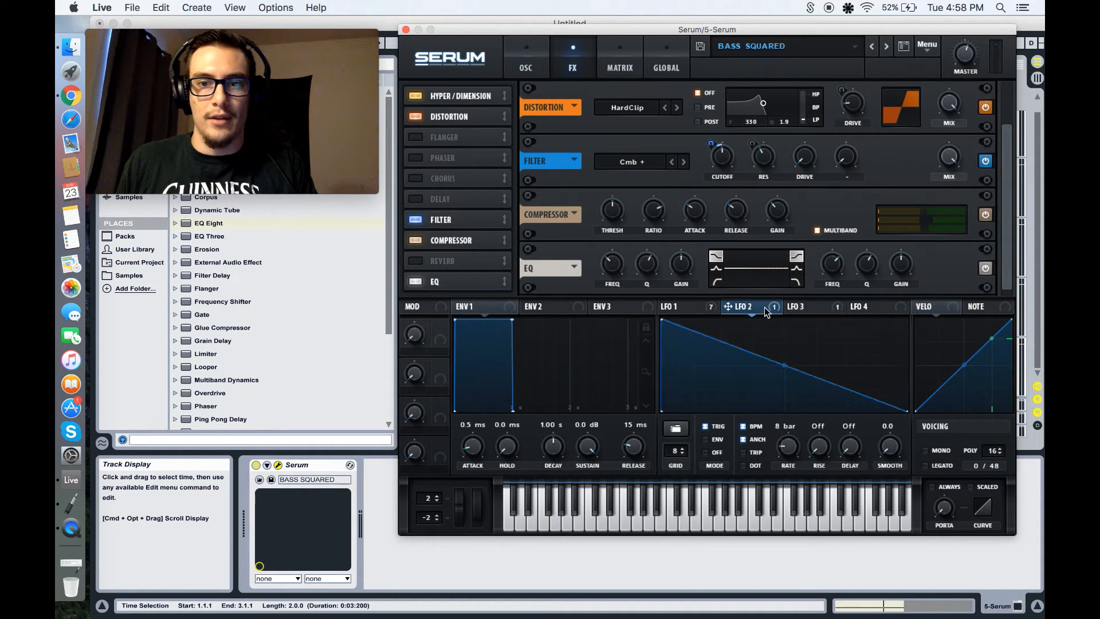
# Step: Review the modulation targets of LFO 3 and LFO 1 across the oscillator and effect settings and audition the sound
pyautogui.click(806, 308)
pyautogui.click(539, 68)
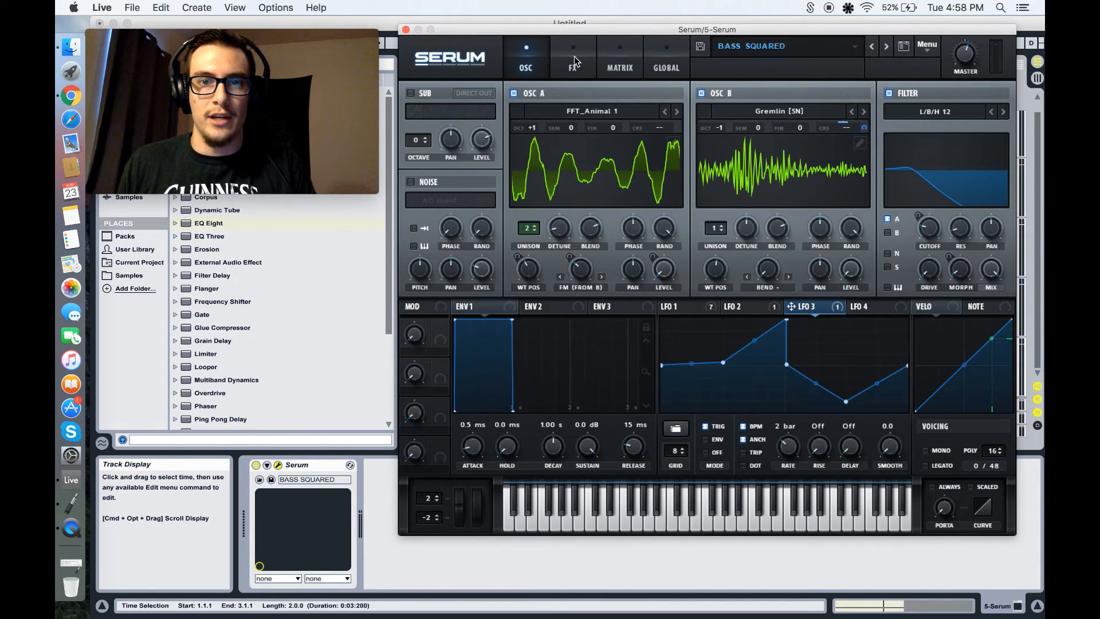
pyautogui.click(575, 61)
pyautogui.click(689, 309)
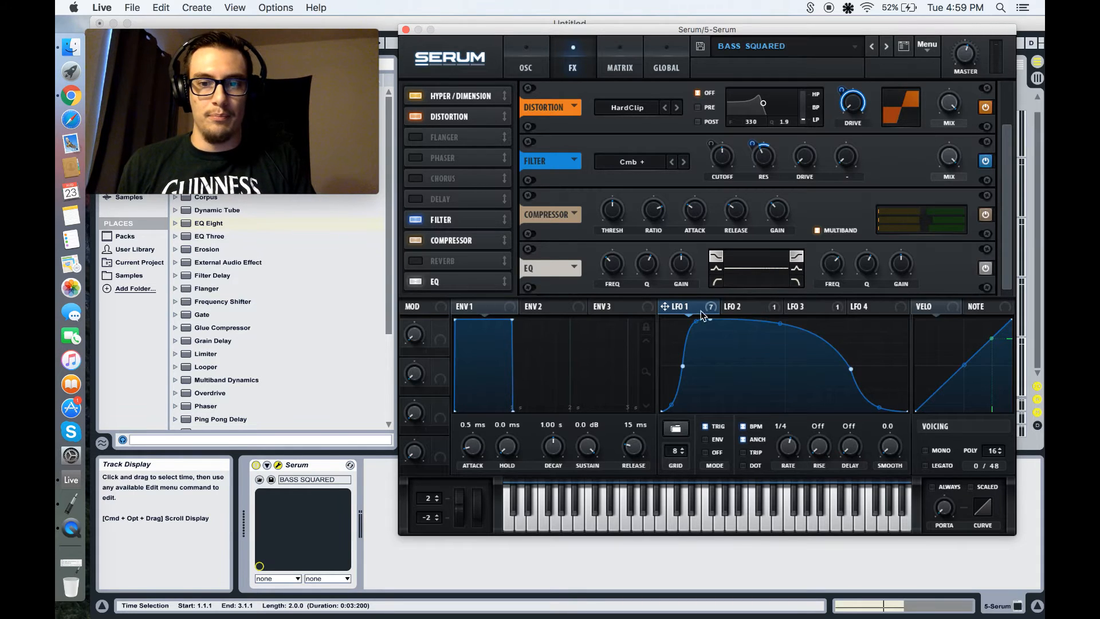
pyautogui.click(986, 107)
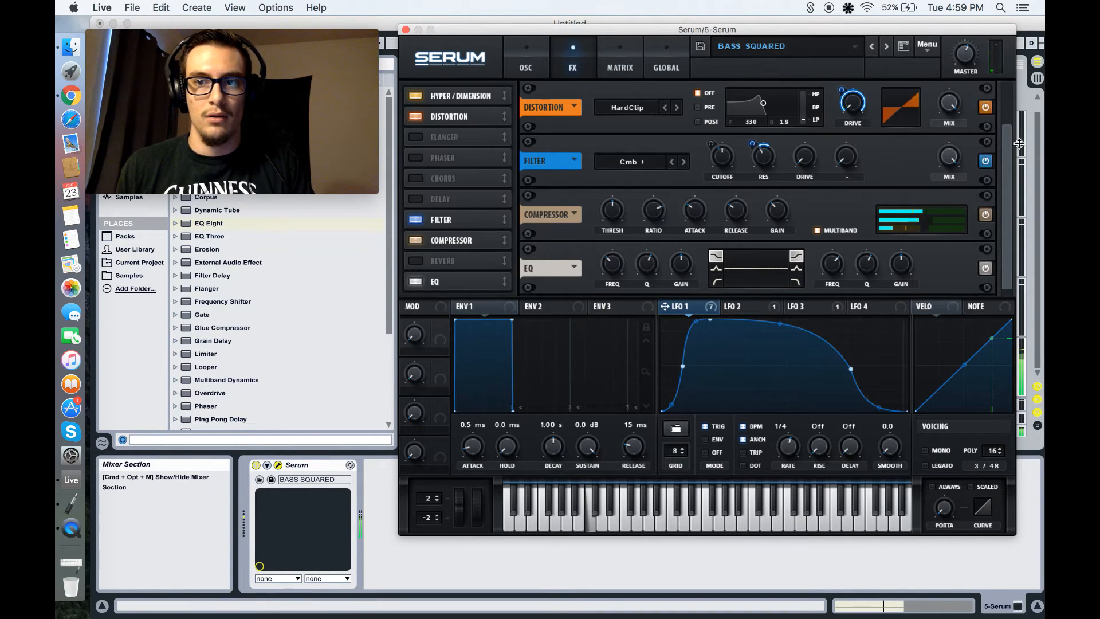
pyautogui.moveTo(1008, 197)
pyautogui.mouseDown()
pyautogui.moveTo(1012, 125)
pyautogui.moveTo(1011, 192)
pyautogui.mouseUp()
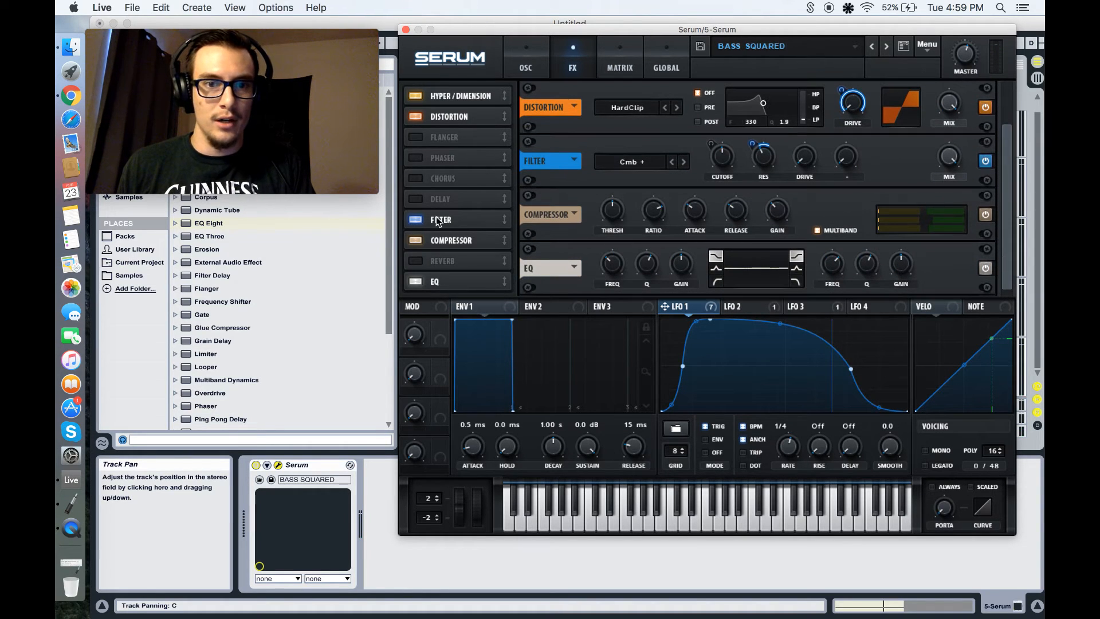
# Step: Enable the sub oscillator, assign LFO 1 to its level, and audition the sound
pyautogui.click(531, 63)
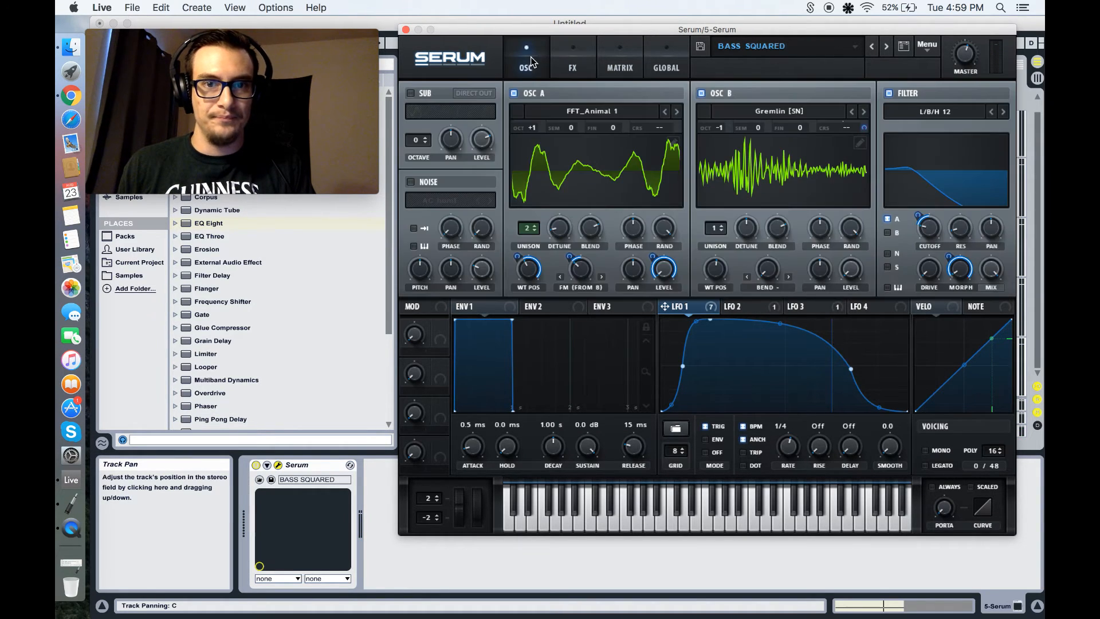
pyautogui.click(410, 93)
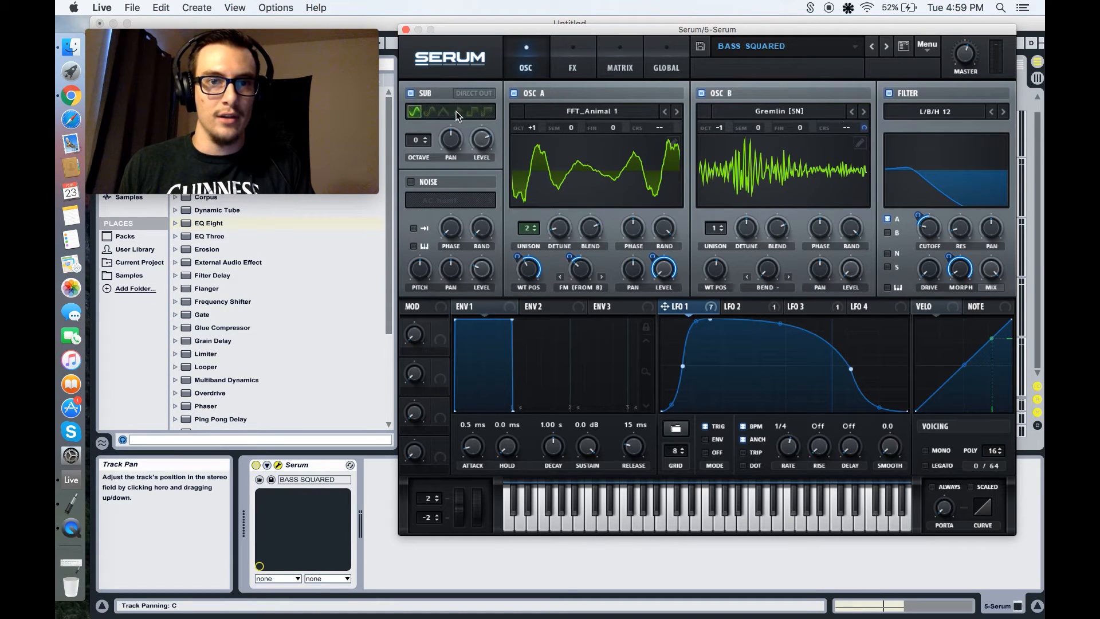
pyautogui.moveTo(484, 147); pyautogui.dragTo(467, 241)
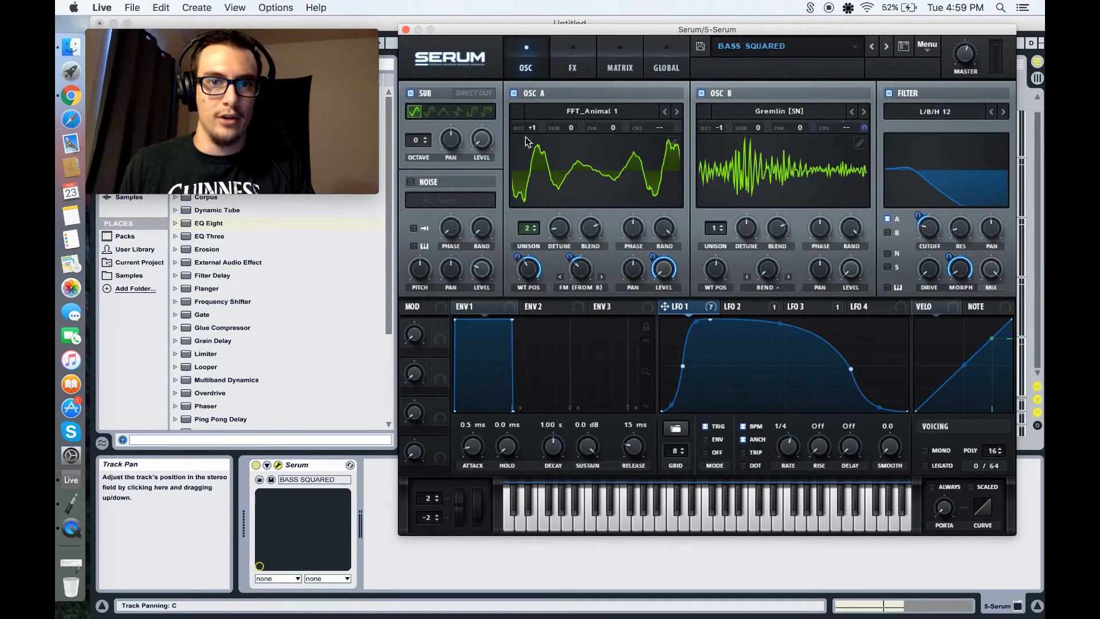
pyautogui.moveTo(414, 139)
pyautogui.mouseDown()
pyautogui.moveTo(422, 148)
pyautogui.moveTo(418, 138)
pyautogui.mouseUp()
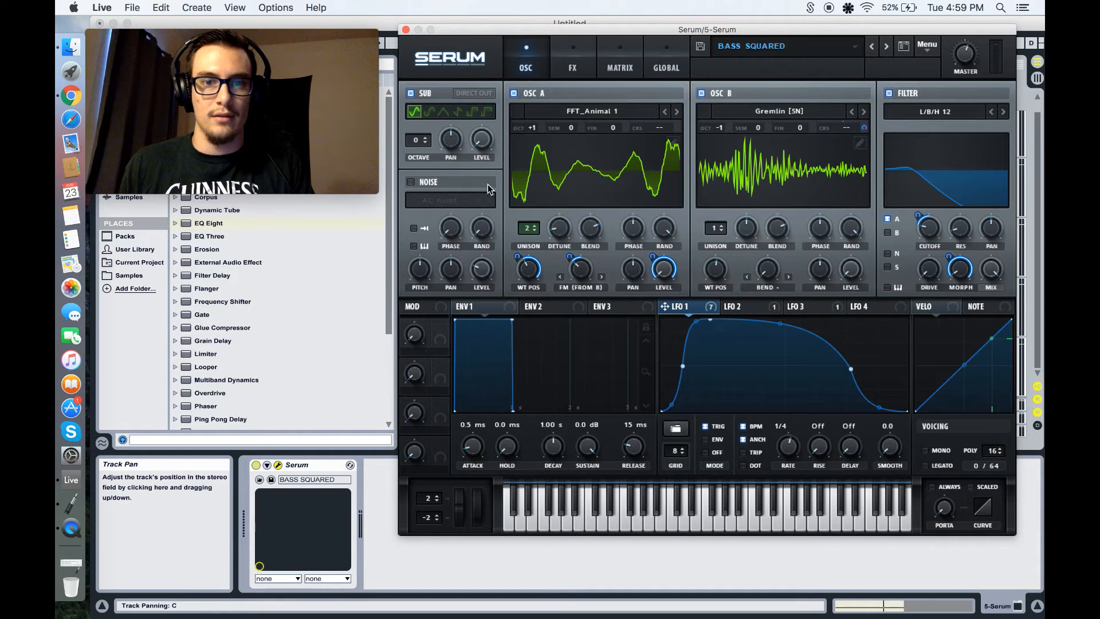
pyautogui.moveTo(664, 306); pyautogui.dragTo(482, 136)
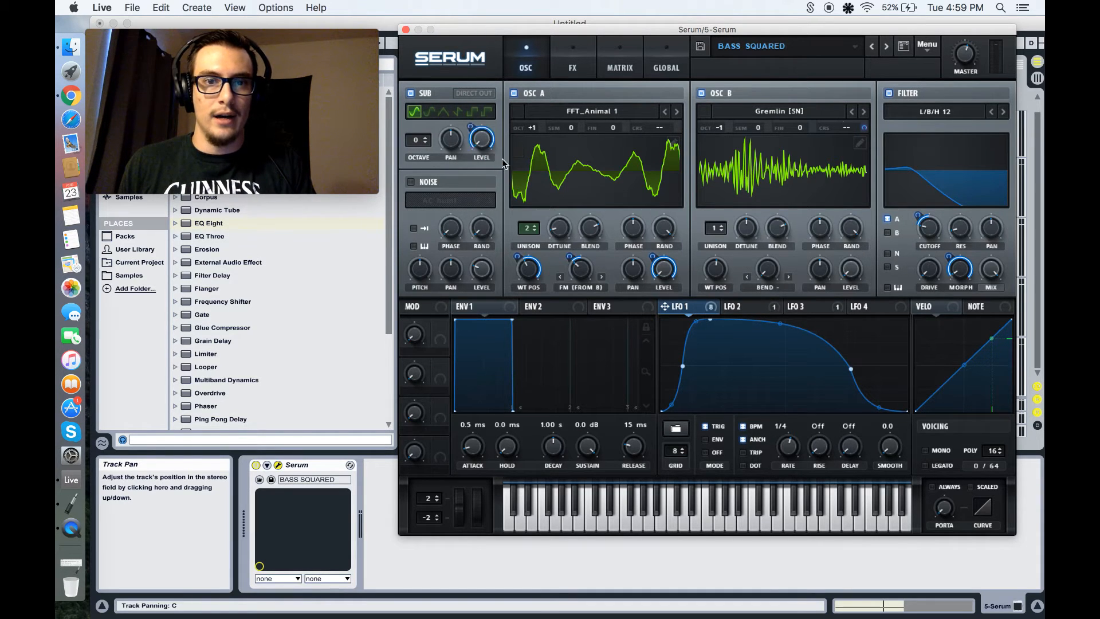
pyautogui.press('space')
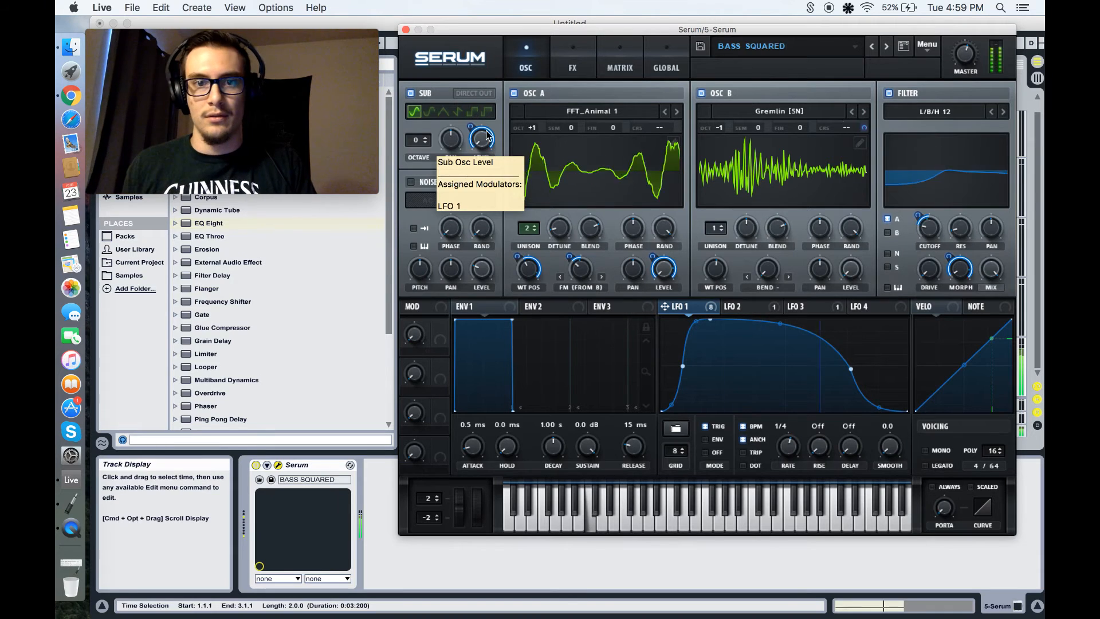
# Step: Audition other sub oscillator waveforms, choose the saw shape, and reduce LFO 1's modulation amount on the sub level
pyautogui.click(429, 111)
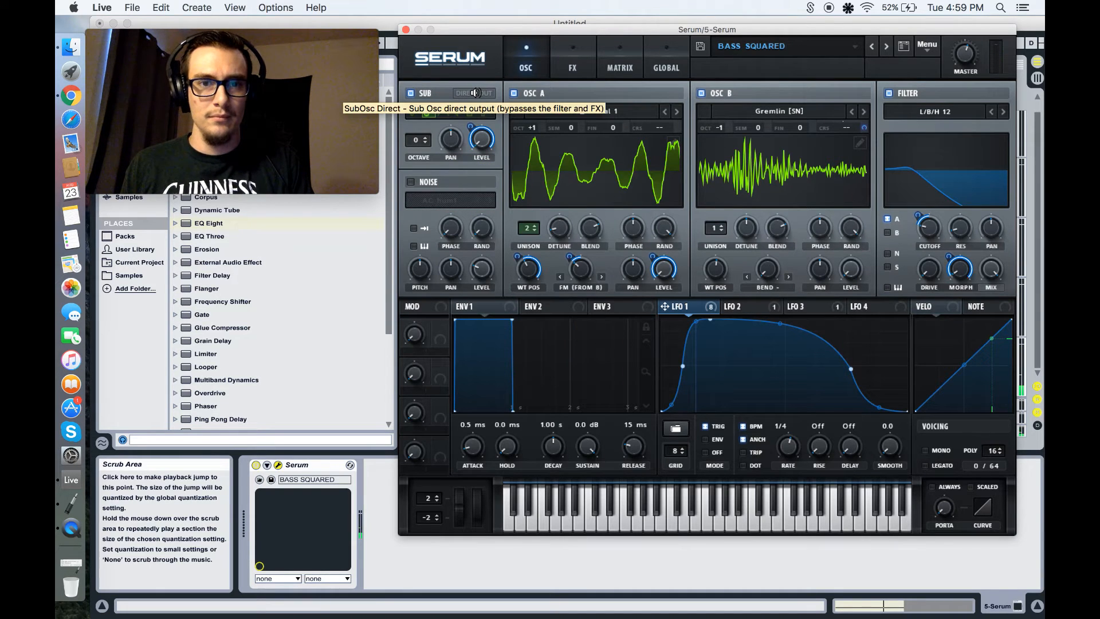
pyautogui.click(573, 66)
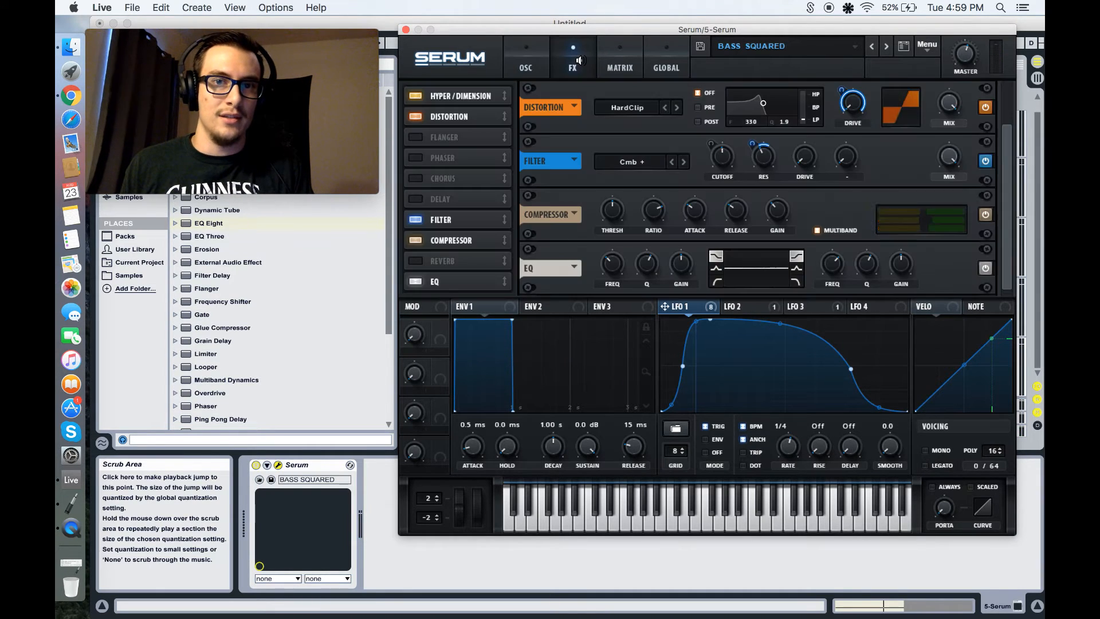
pyautogui.click(532, 67)
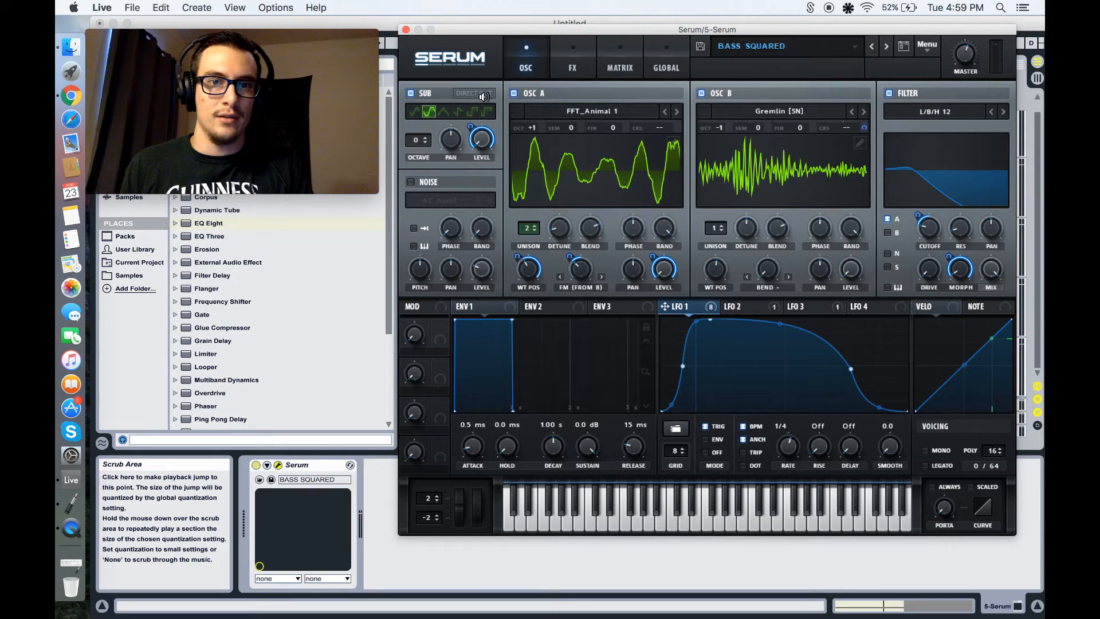
pyautogui.press('space')
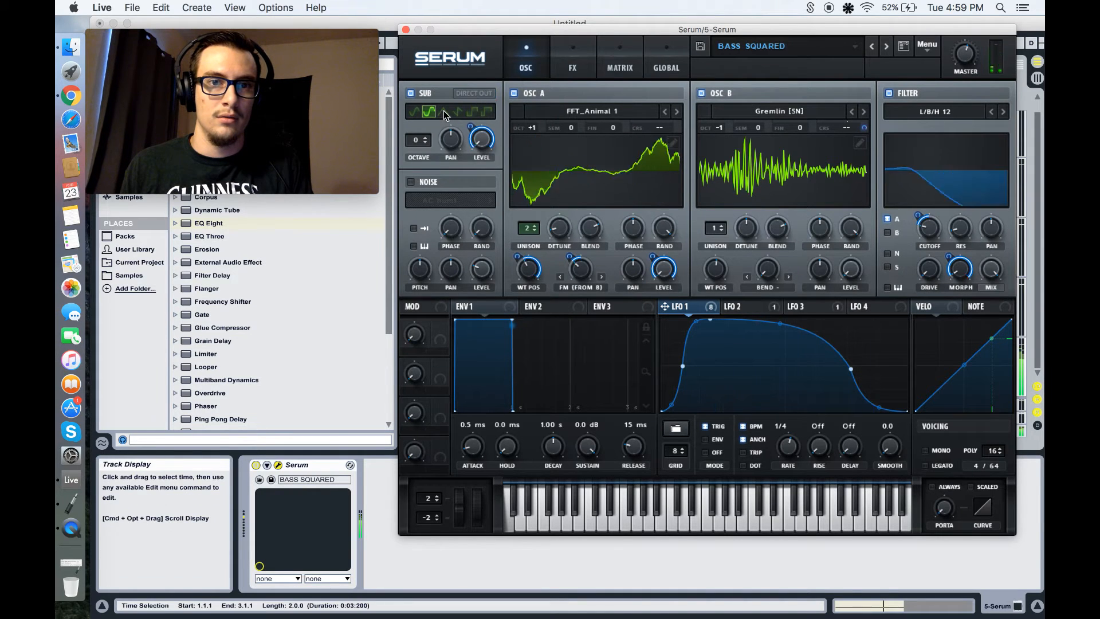
pyautogui.click(461, 112)
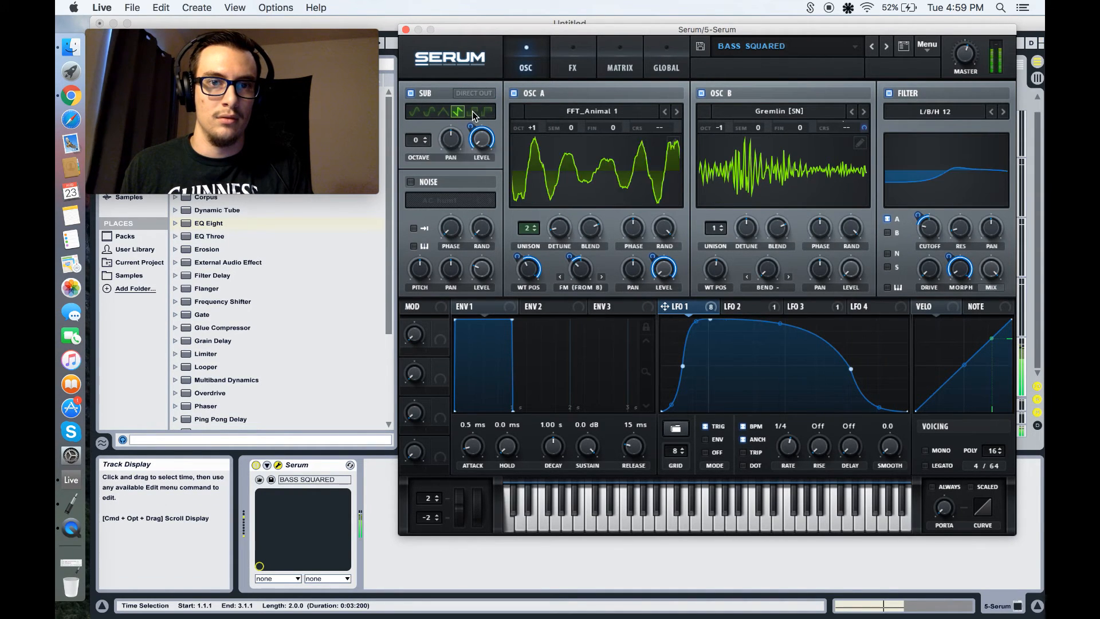
pyautogui.moveTo(470, 126); pyautogui.dragTo(467, 157)
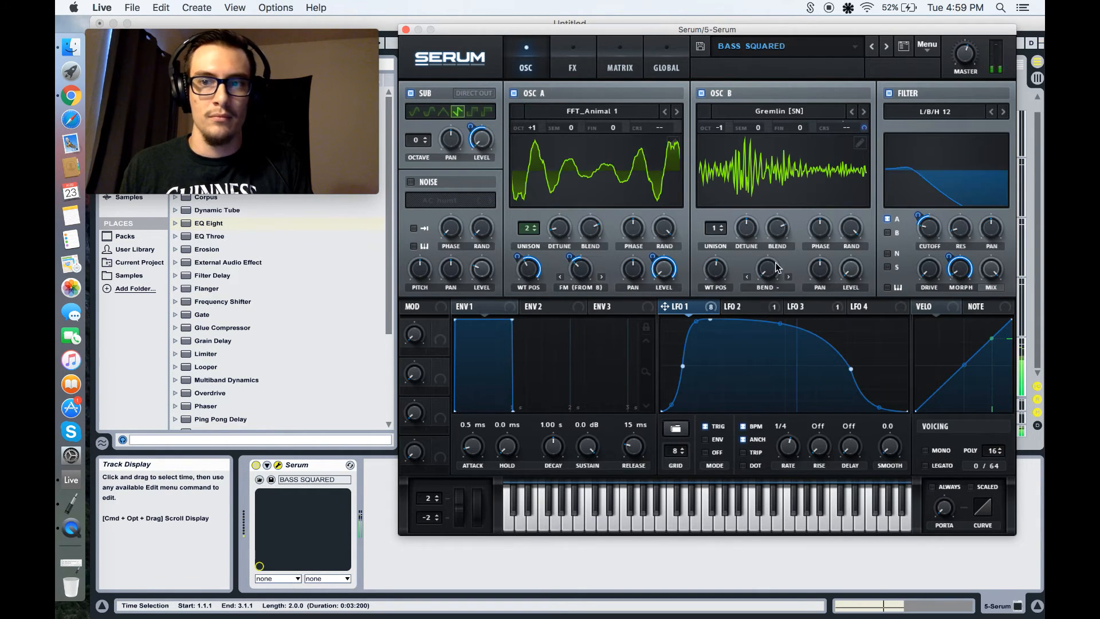
# Step: Try the Flg + type on the effects filter and return it to Cmb +
pyautogui.click(576, 63)
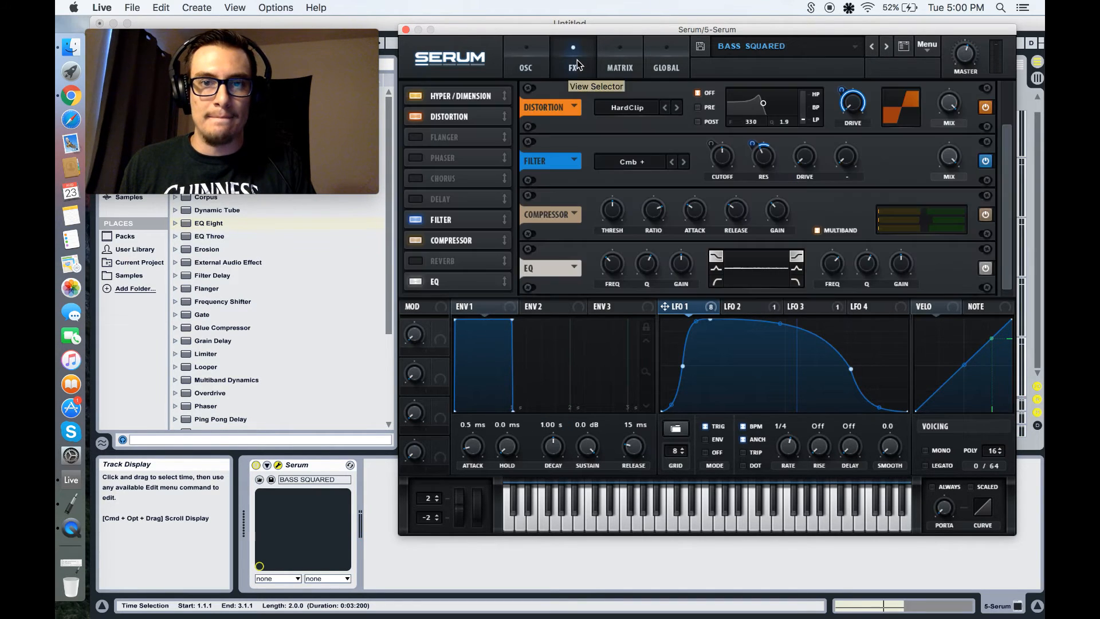
pyautogui.click(628, 164)
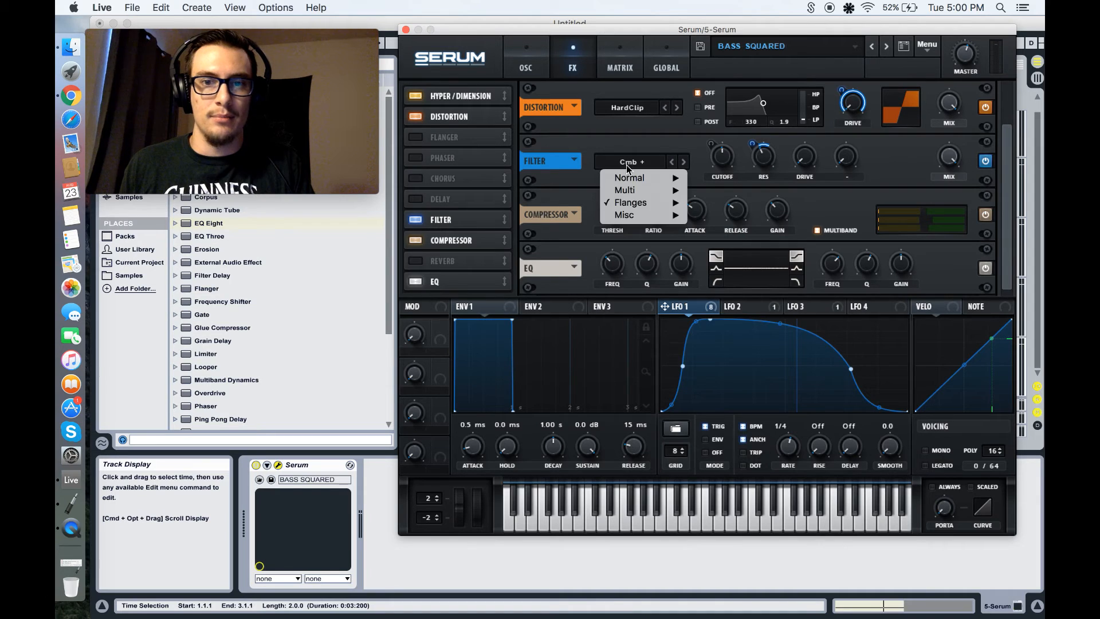
pyautogui.moveTo(659, 203)
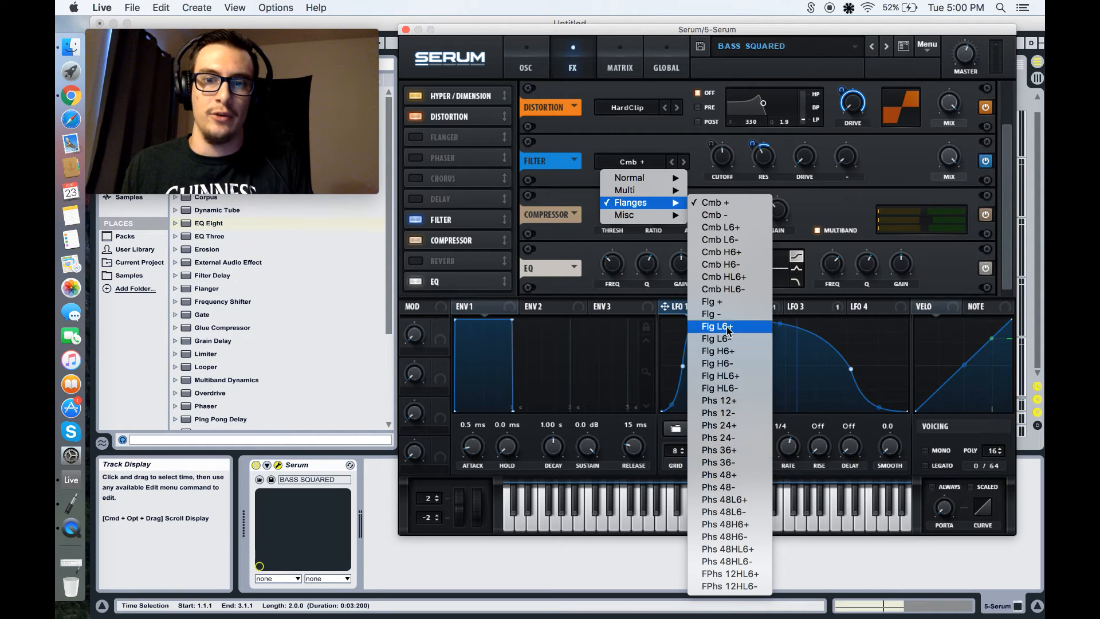
pyautogui.click(728, 303)
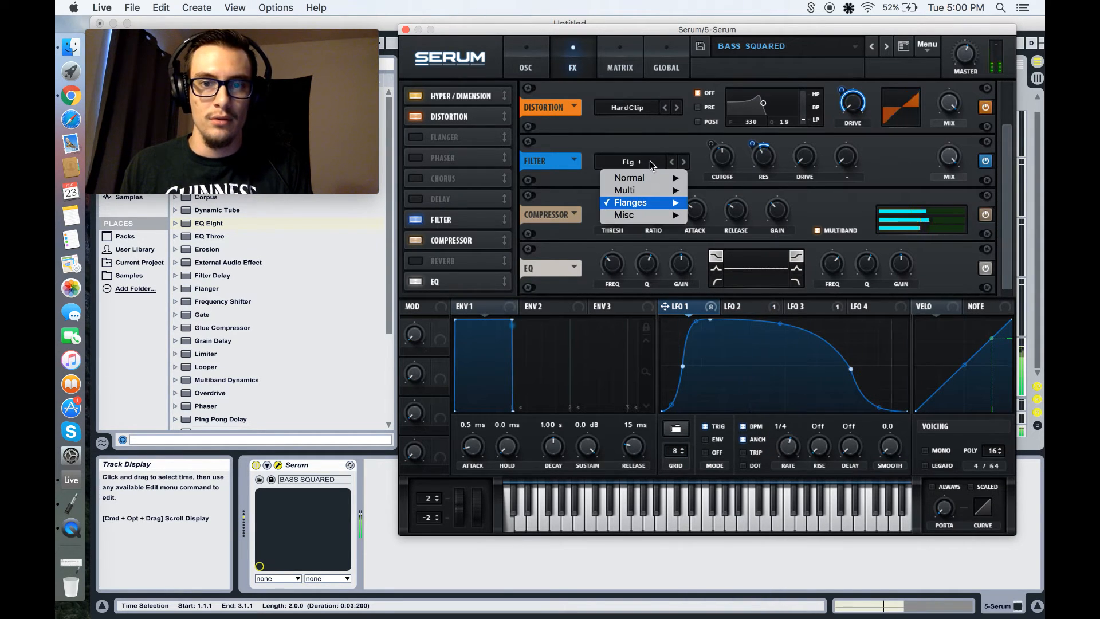
pyautogui.moveTo(653, 205)
pyautogui.click(713, 203)
# Step: Close the BASS SQUARED synth window, then solo and play the Dub track numbered 2
pyautogui.click(405, 30)
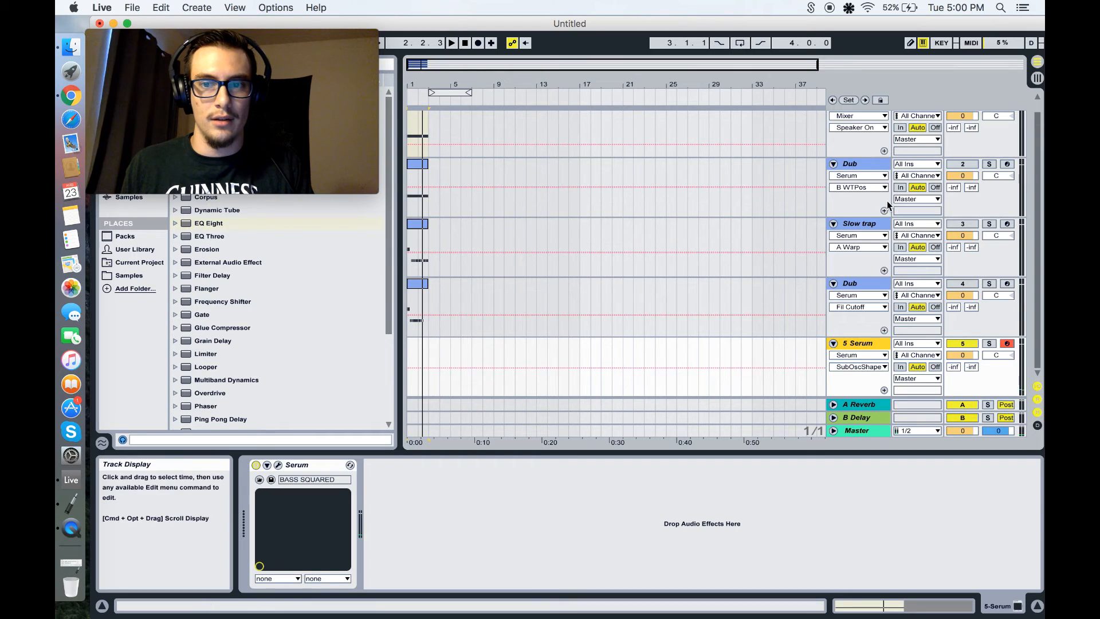
pyautogui.click(858, 165)
pyautogui.click(990, 164)
pyautogui.press('space')
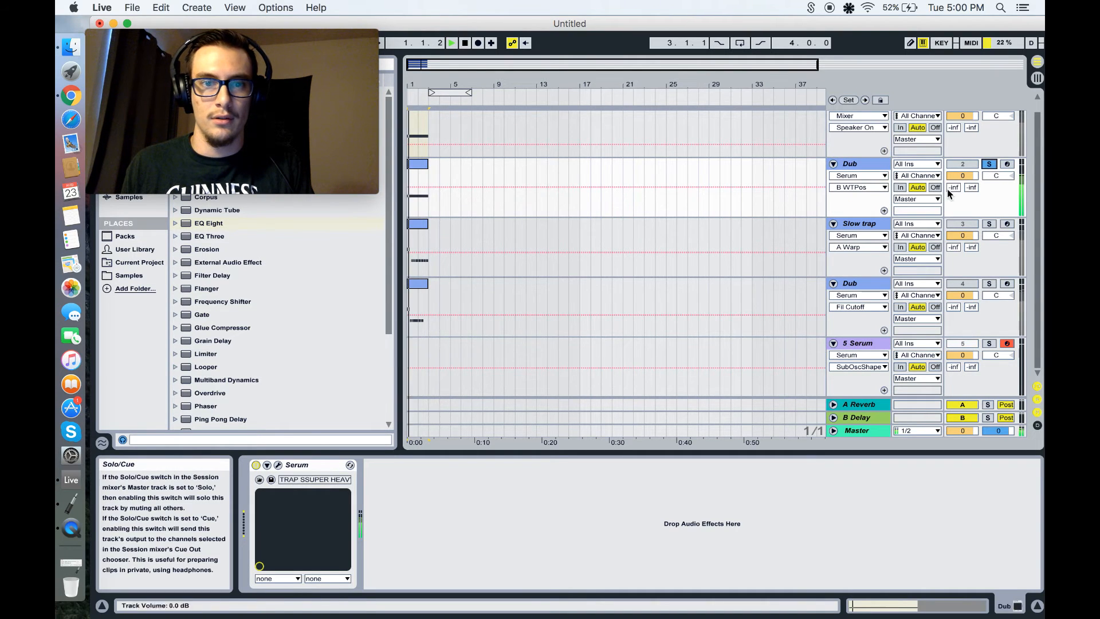
# Step: Open the Dub track's TRAP SSUPER HEAVY E2 effects and compare the sound with the Flg HL6- filter bypassed and enabled
pyautogui.click(417, 166)
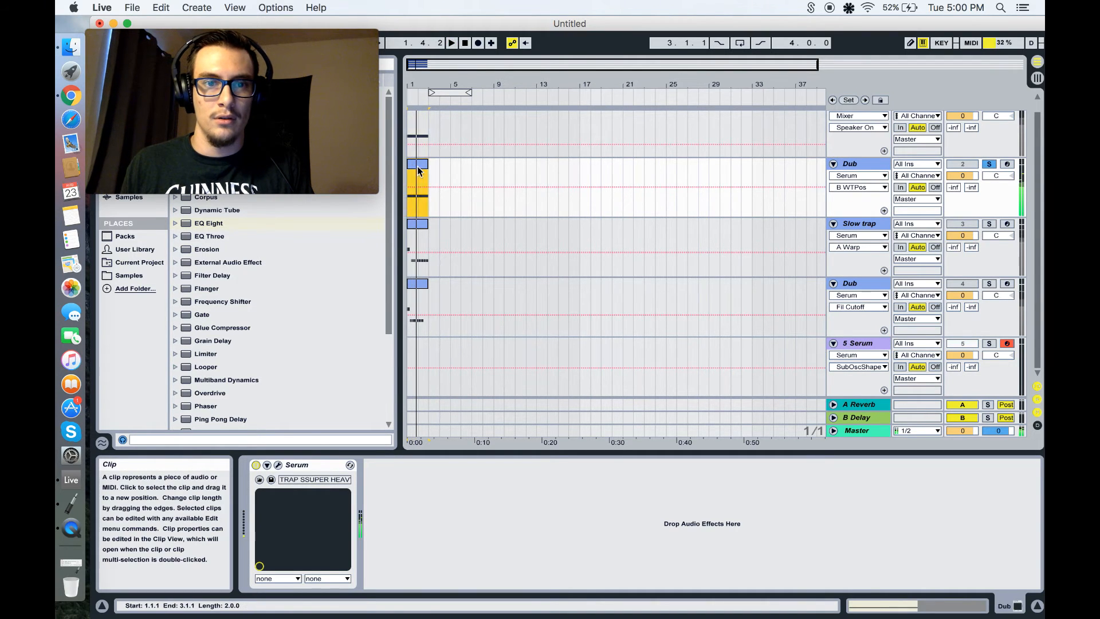
pyautogui.click(278, 465)
pyautogui.click(395, 57)
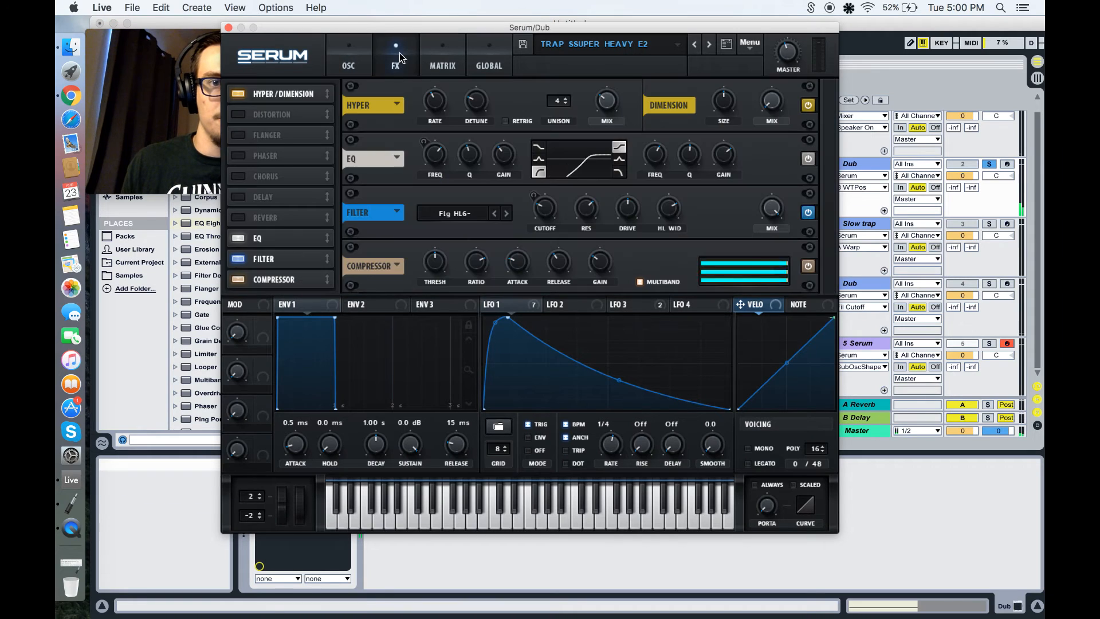
pyautogui.click(808, 213)
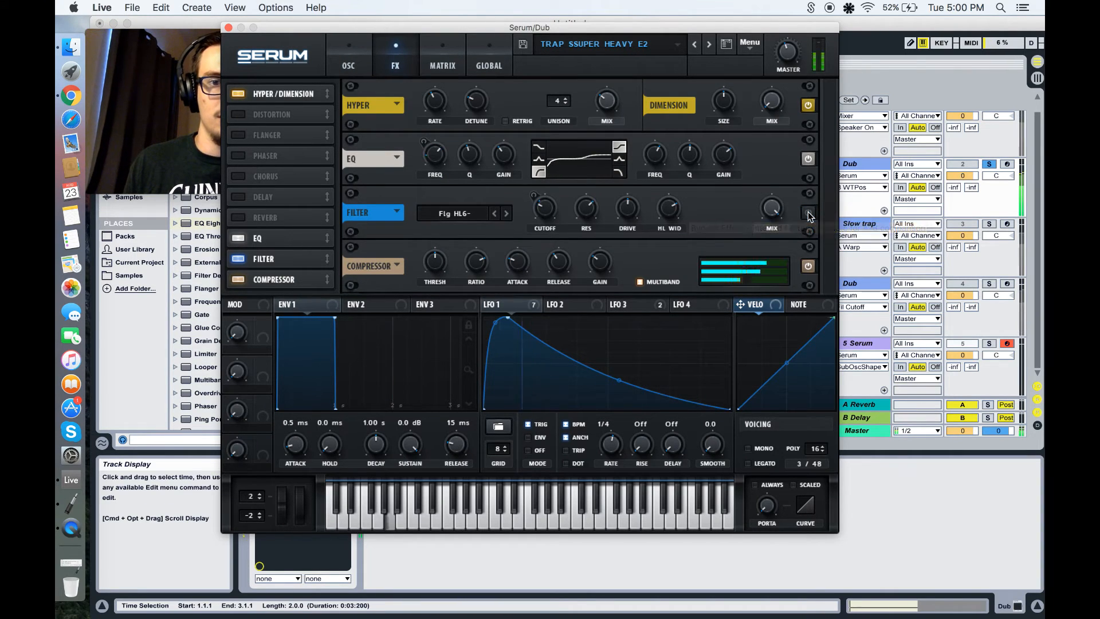
pyautogui.click(808, 213)
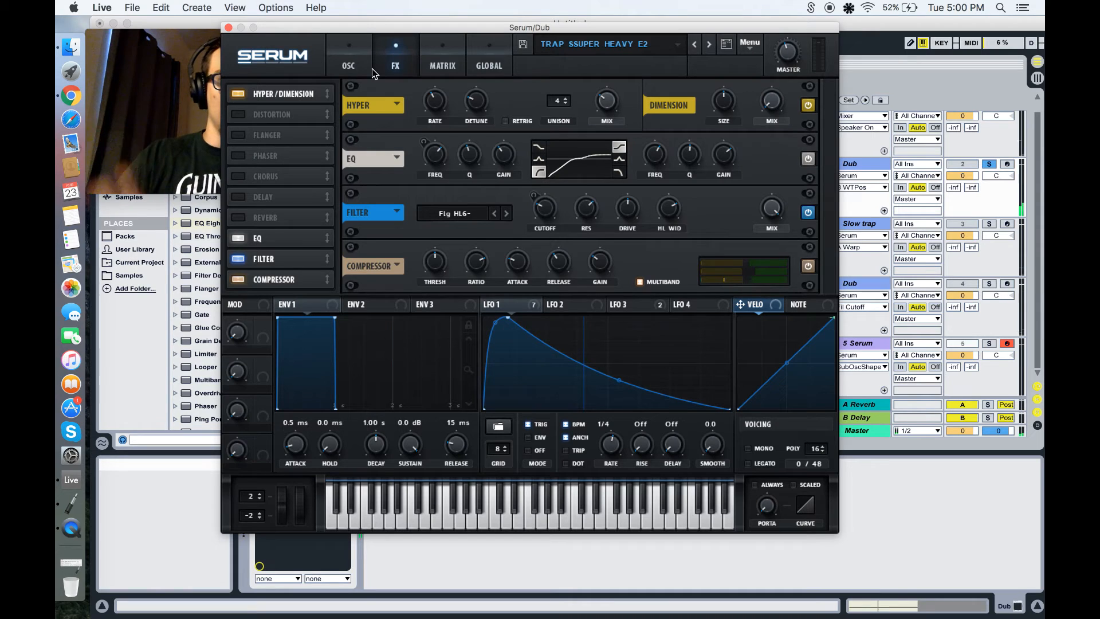
# Step: Examine LFO 3's modulation of oscillator A's coarse pitch and the effects filter cutoff in TRAP SSUPER HEAVY E2
pyautogui.moveTo(403, 29); pyautogui.dragTo(565, 36)
pyautogui.click(520, 73)
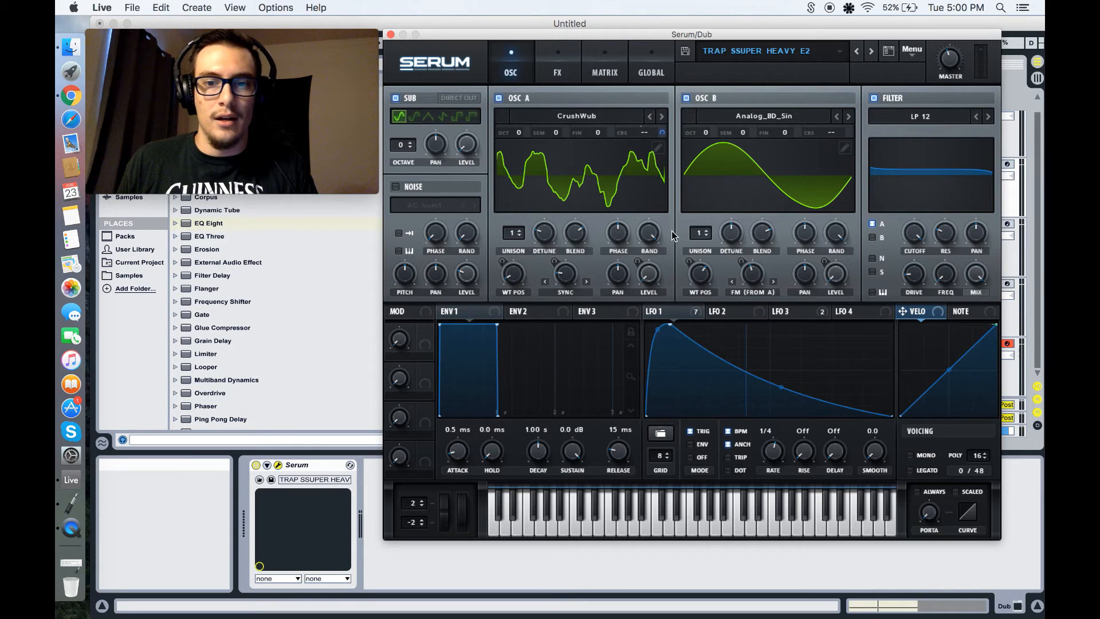
pyautogui.click(806, 312)
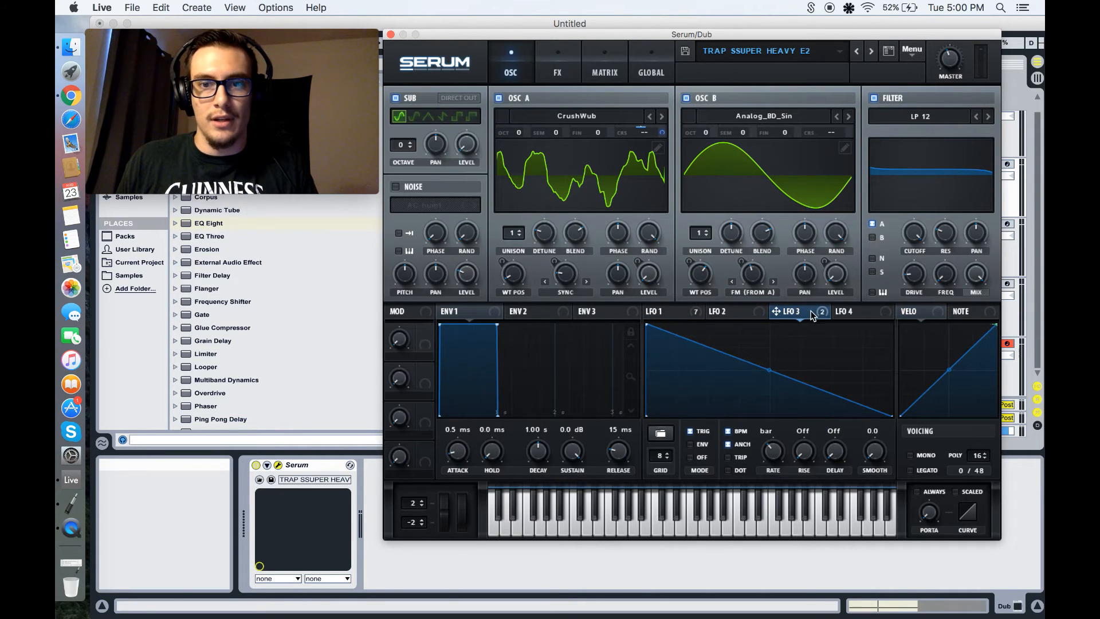
pyautogui.moveTo(662, 133); pyautogui.dragTo(662, 133)
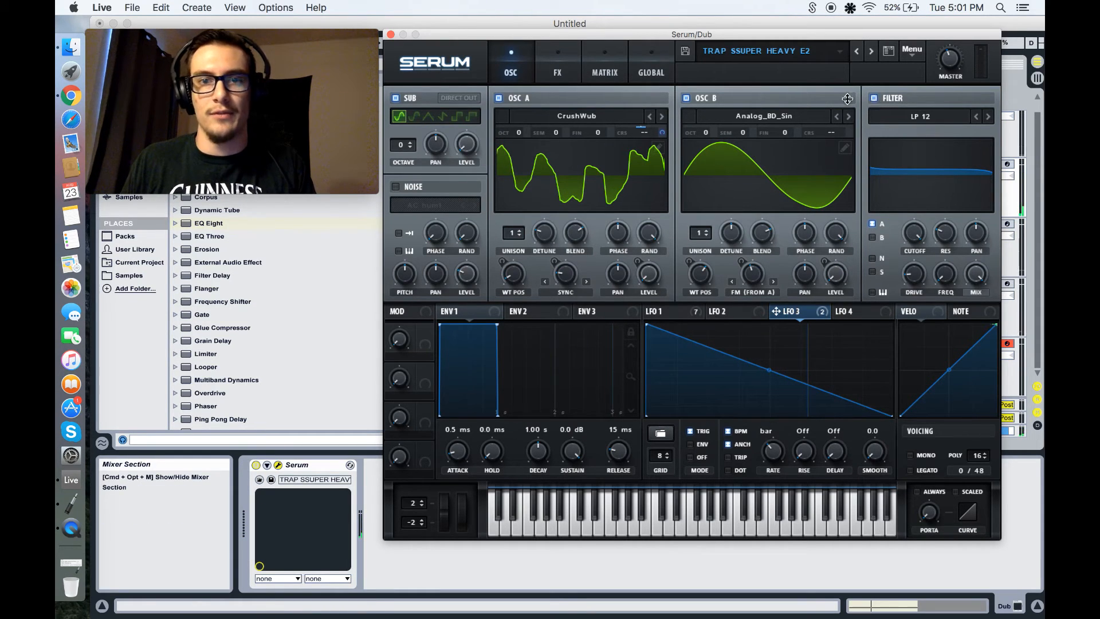
pyautogui.click(558, 63)
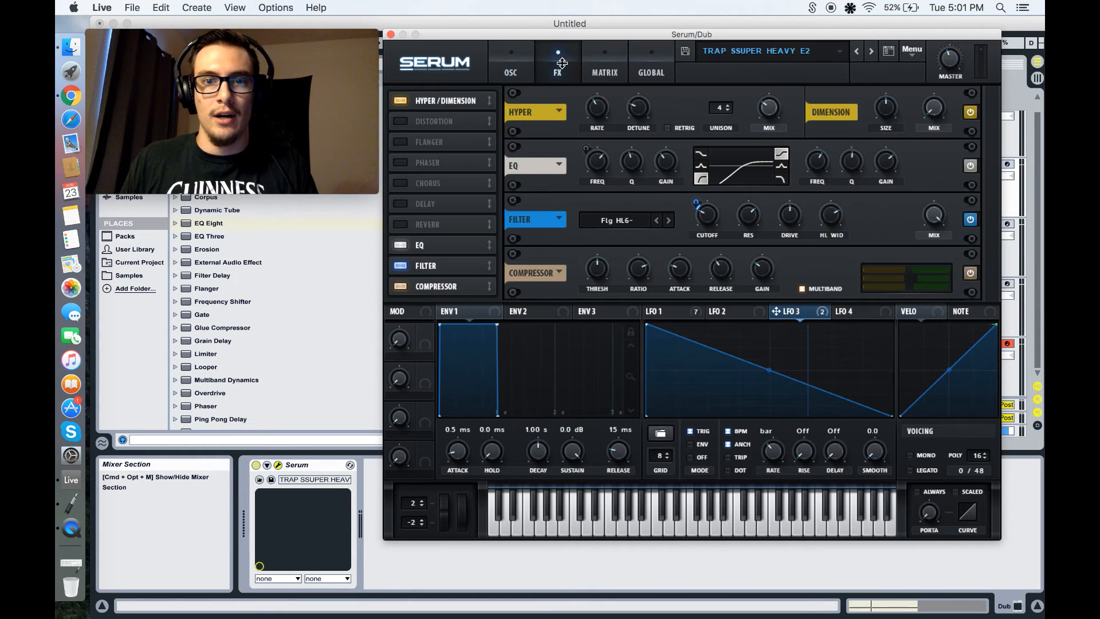
pyautogui.click(501, 67)
# Step: Set oscillator A's unison to 2 voices in TRAP SSUPER HEAVY E2 and audition the sound
pyautogui.moveTo(509, 236)
pyautogui.mouseDown()
pyautogui.moveTo(543, 238)
pyautogui.moveTo(512, 262)
pyautogui.moveTo(517, 235)
pyautogui.mouseUp()
pyautogui.press('space')
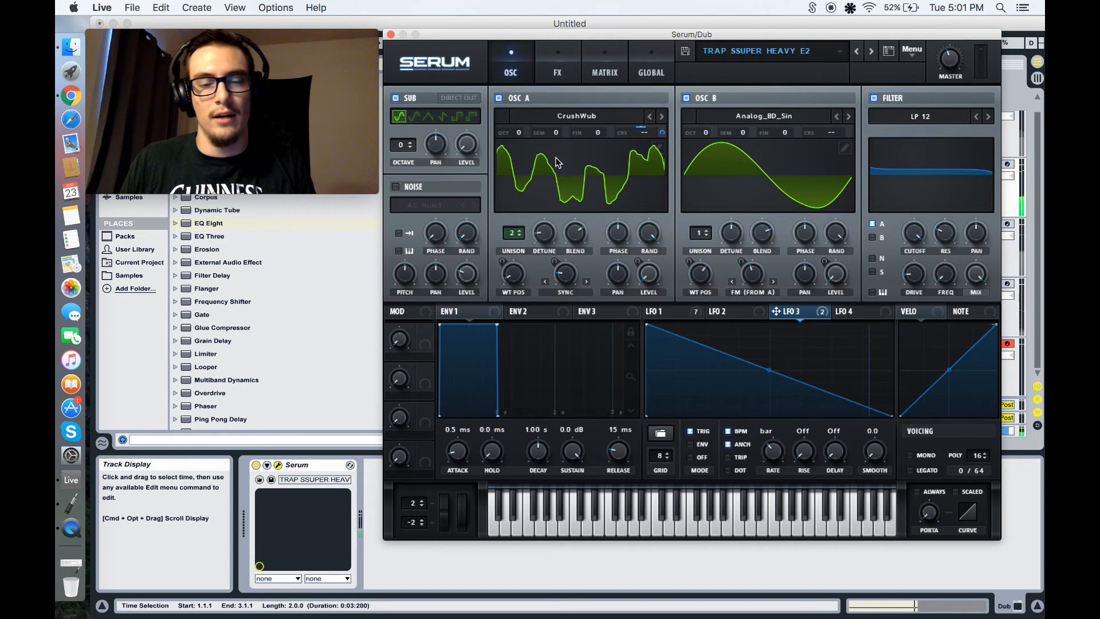
pyautogui.click(551, 67)
pyautogui.click(511, 69)
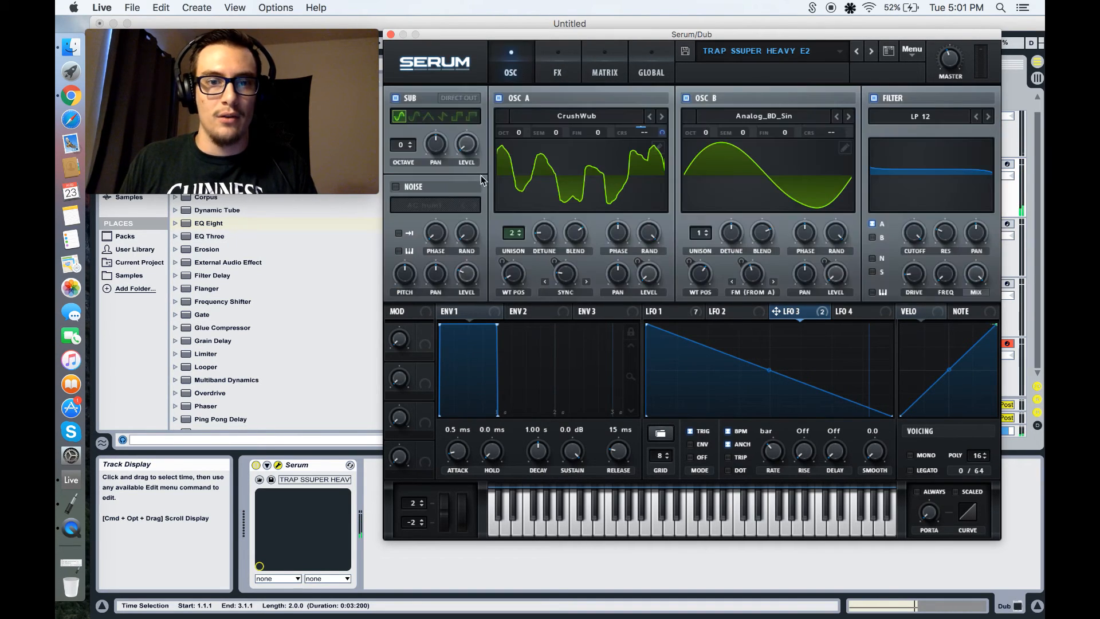
# Step: Close the TRAP SSUPER HEAVY E2 synth window and open the BASS SQUARED Serum instance on the 5 Serum track
pyautogui.click(391, 34)
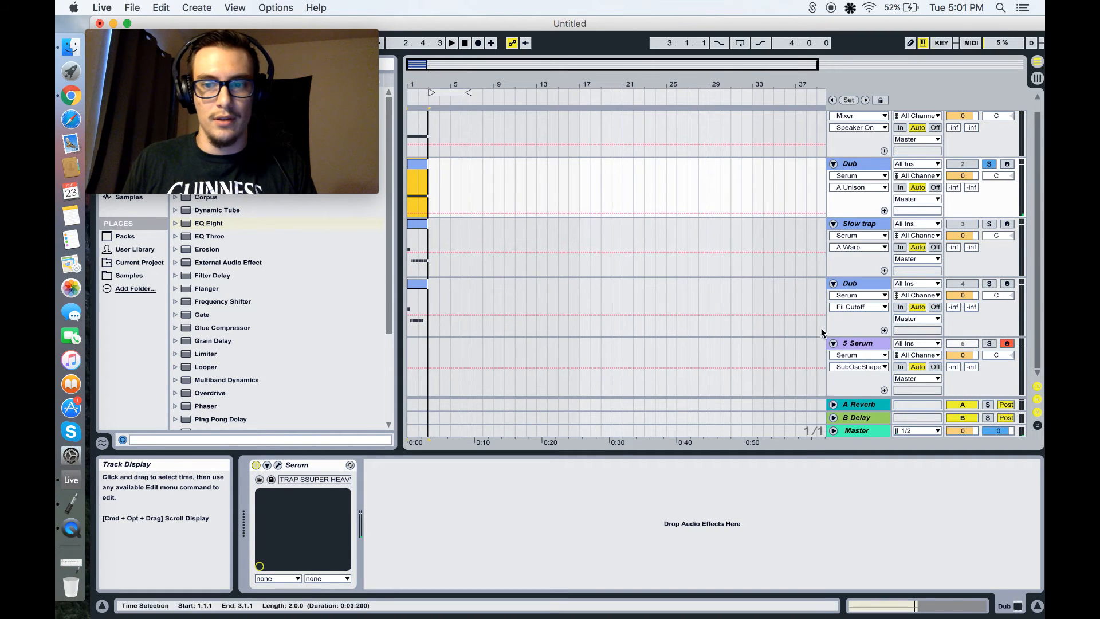
pyautogui.click(820, 355)
pyautogui.click(278, 465)
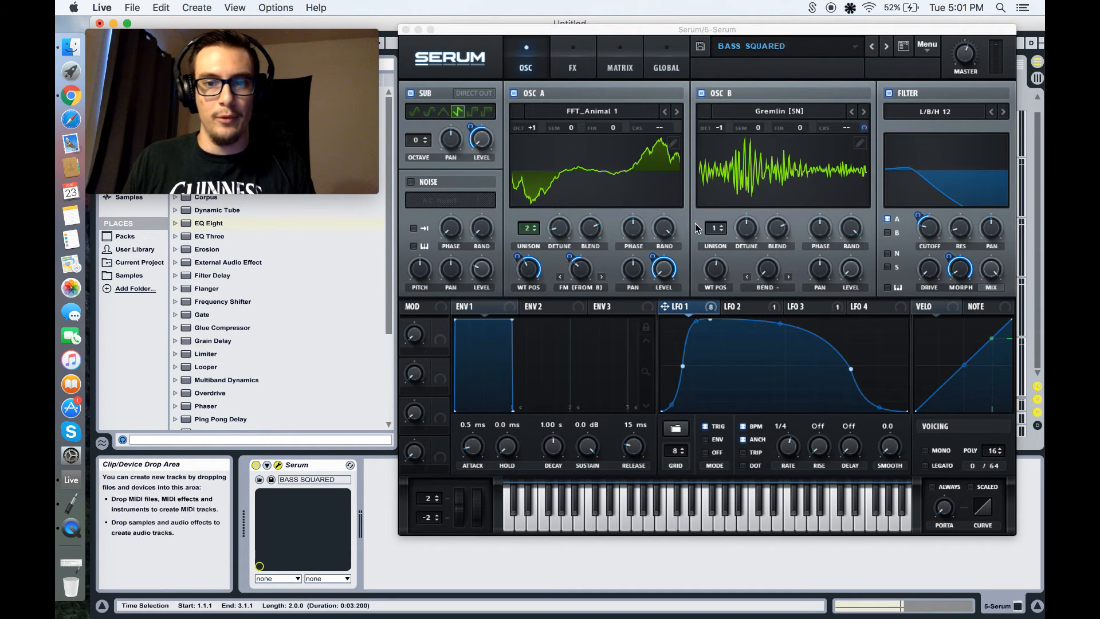
# Step: Review oscillator B's warp modes, the effects chain and the modulation matrix of BASS SQUARED
pyautogui.click(766, 287)
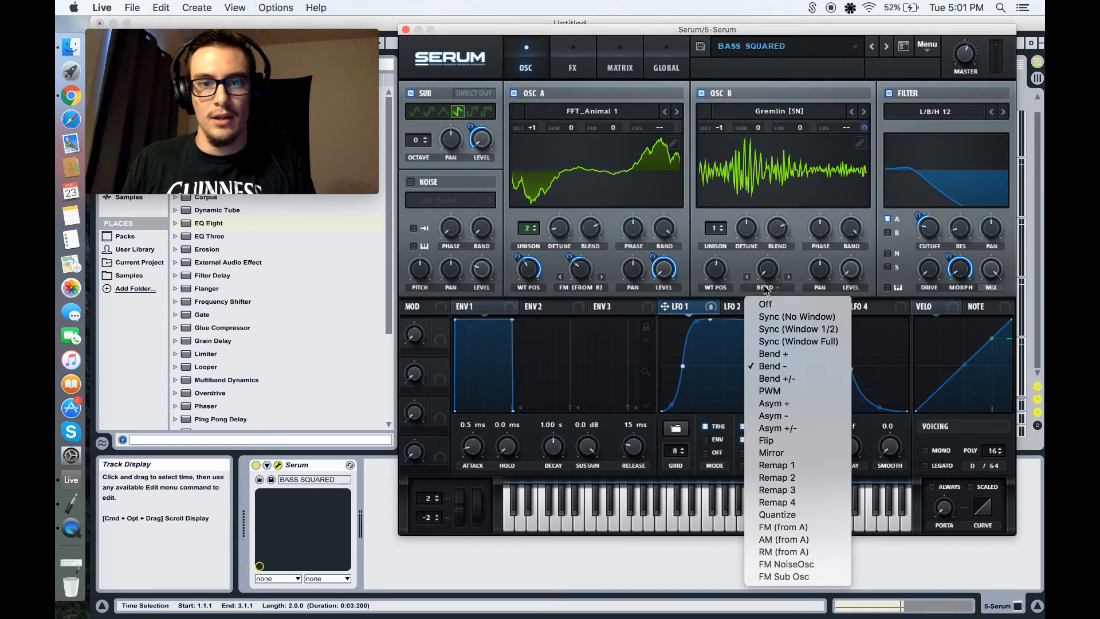
pyautogui.click(457, 181)
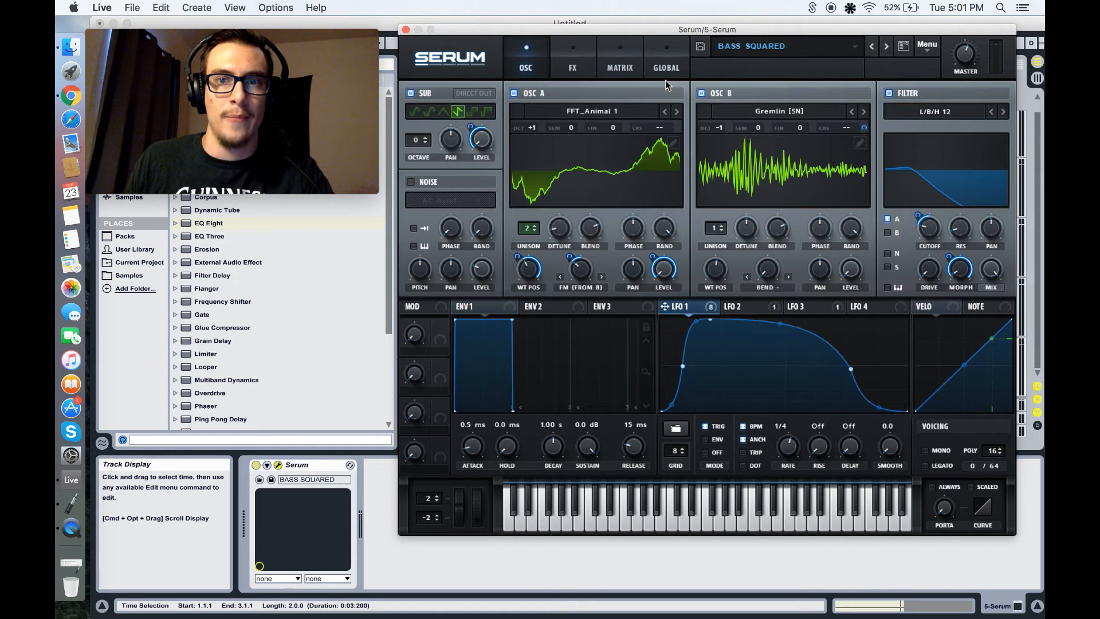
pyautogui.click(572, 66)
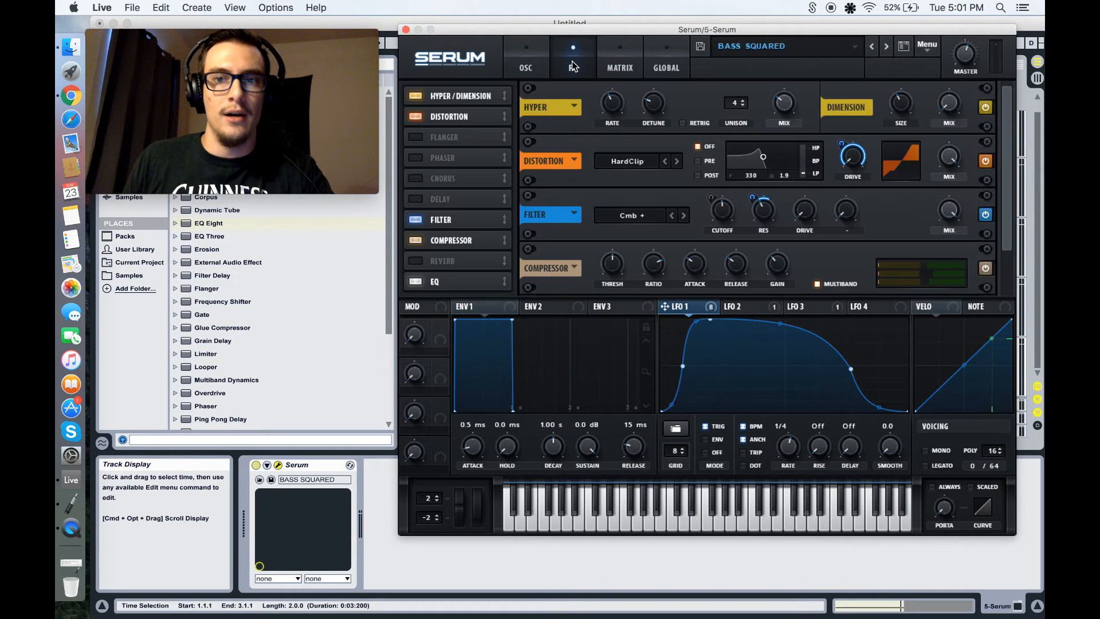
pyautogui.click(618, 67)
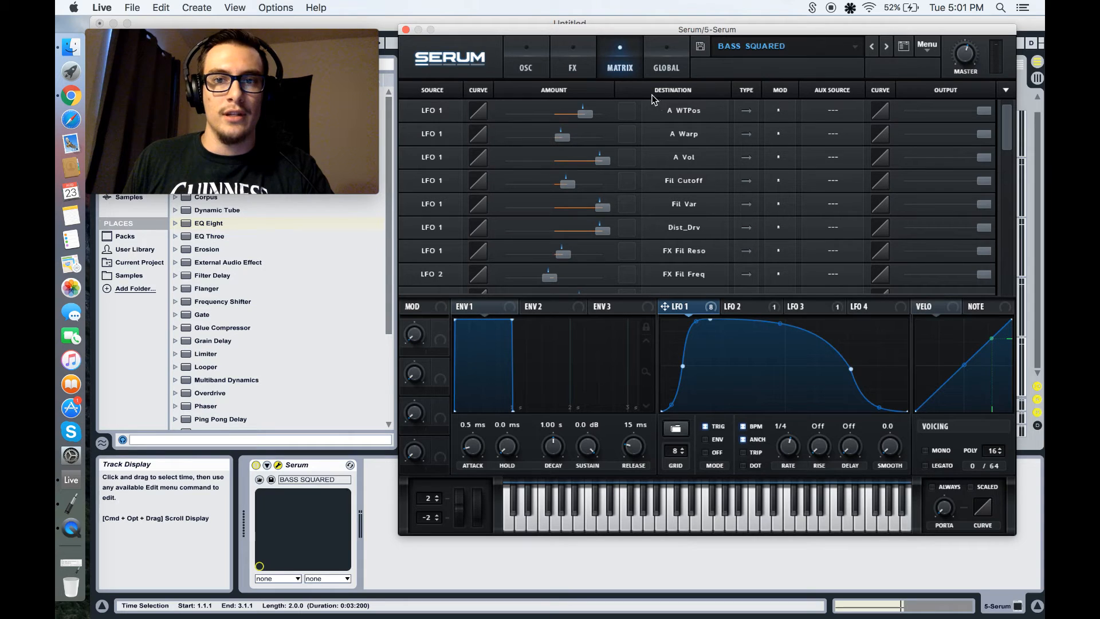
pyautogui.click(525, 64)
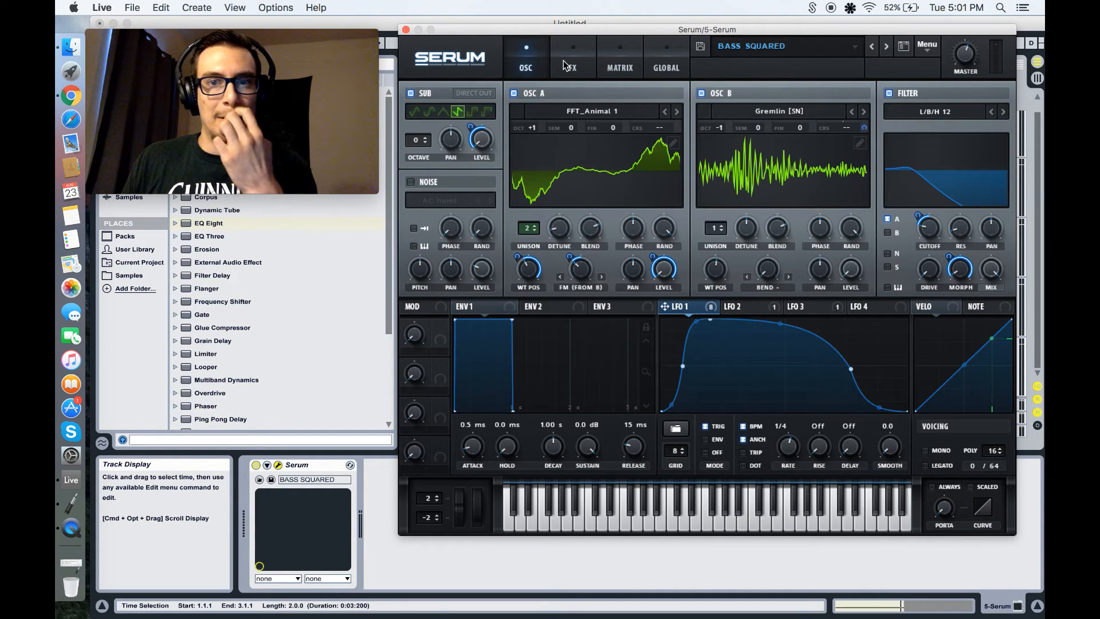
pyautogui.click(561, 61)
pyautogui.click(529, 65)
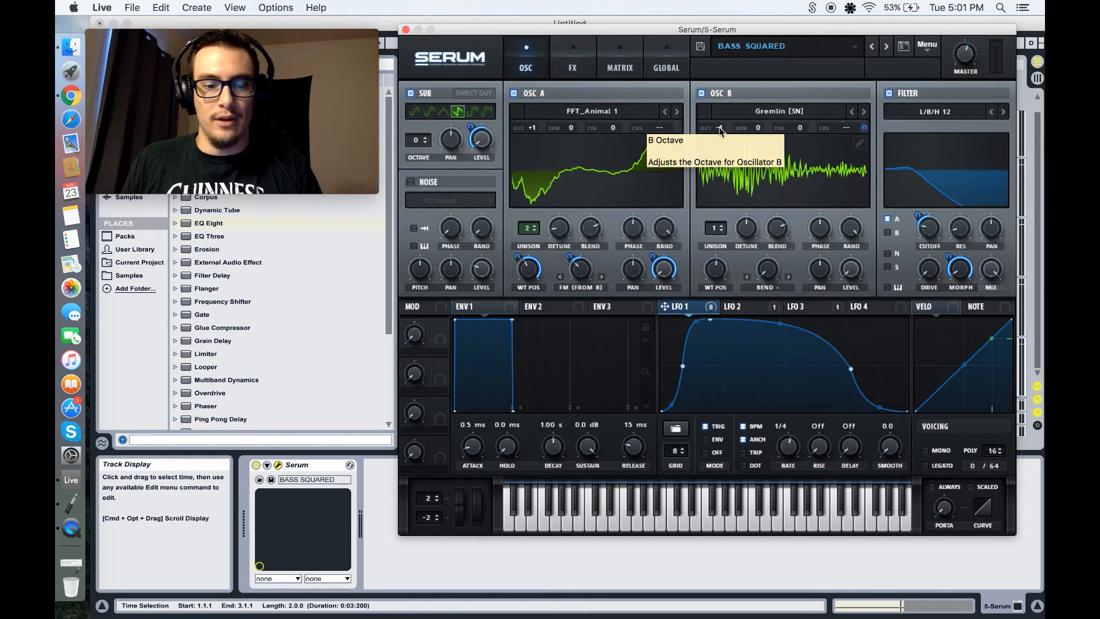
# Step: Move the synth window aside, solo the 5 Serum track and audition oscillator B at -2 octaves
pyautogui.moveTo(705, 29); pyautogui.dragTo(632, 47)
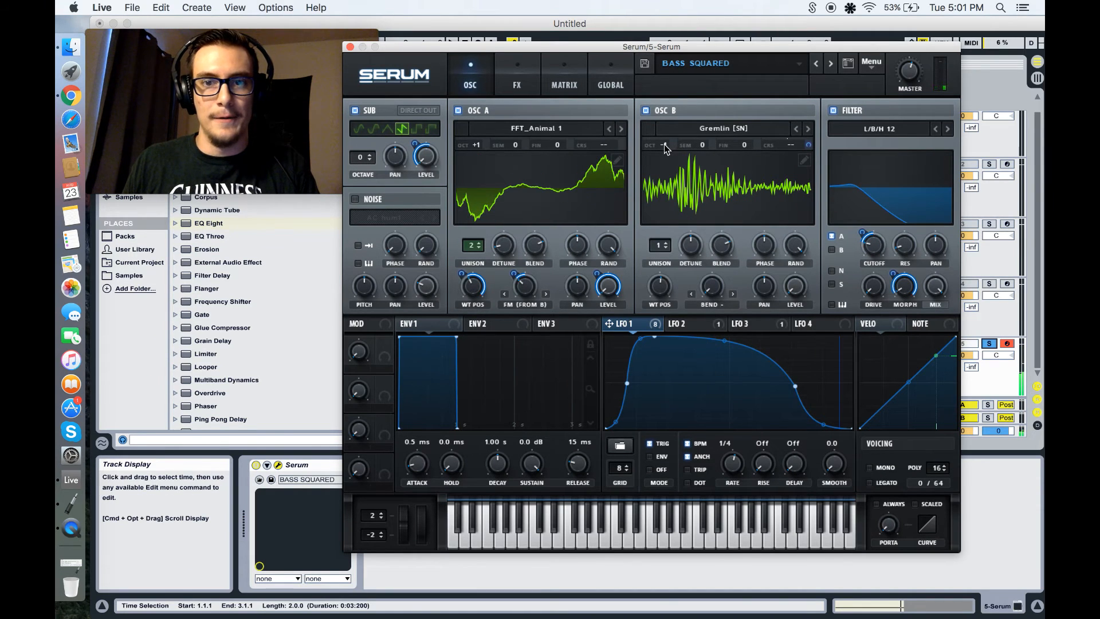
pyautogui.moveTo(664, 145); pyautogui.dragTo(674, 169)
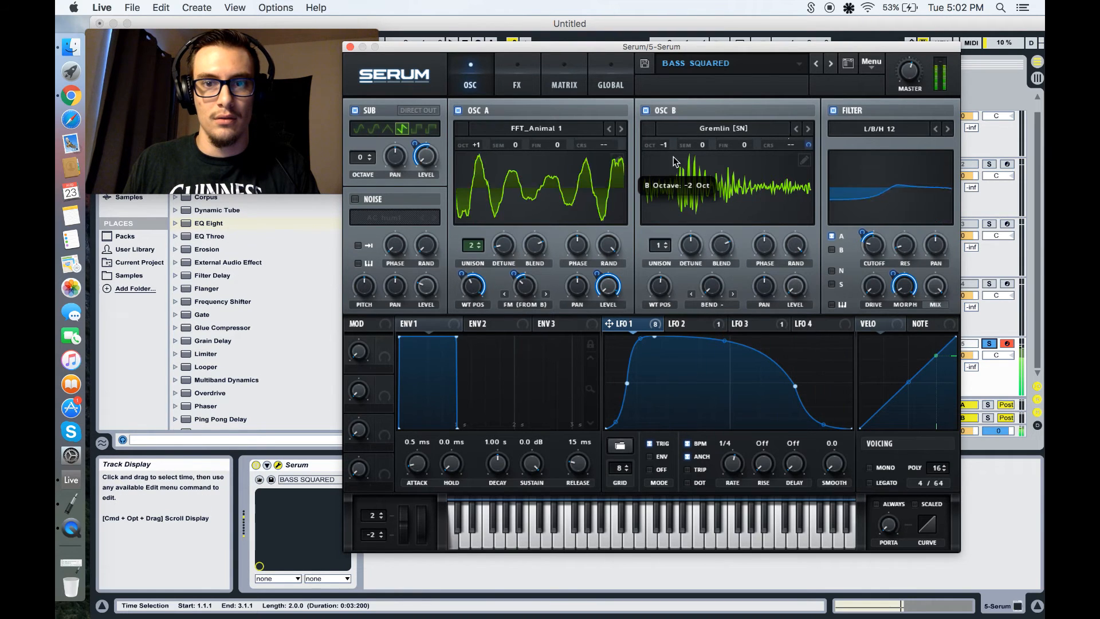
pyautogui.moveTo(486, 149)
pyautogui.mouseDown()
pyautogui.moveTo(488, 93)
pyautogui.moveTo(488, 149)
pyautogui.mouseUp()
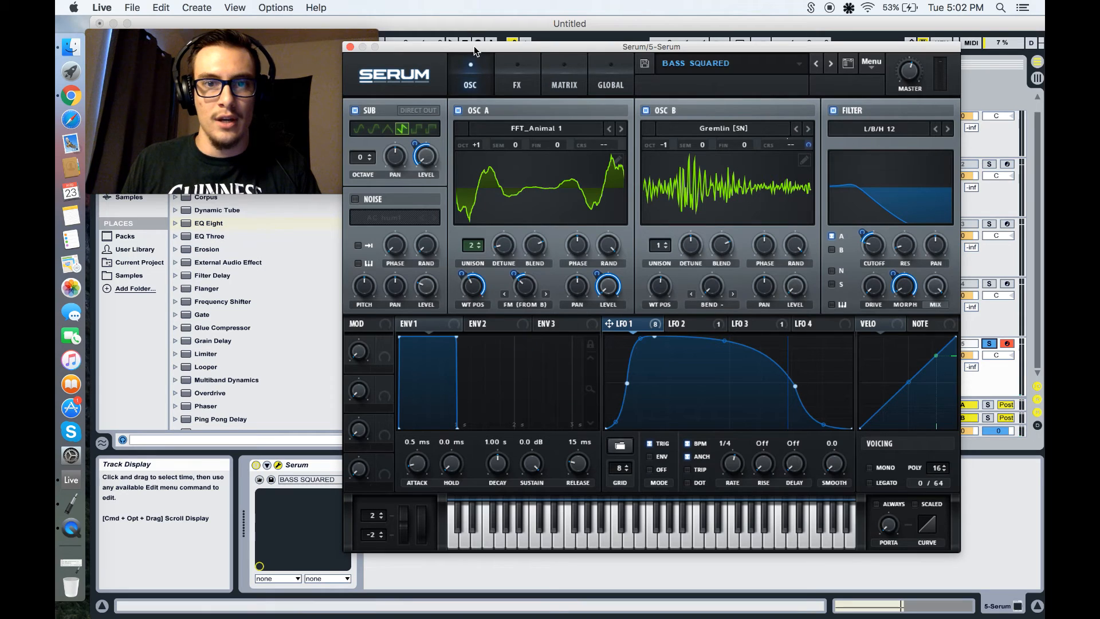
# Step: Modulate the Hyper mix with a rising LFO 4 ramp at a 4 bar rate in Off mode, and reduce the modulation amount
pyautogui.click(518, 91)
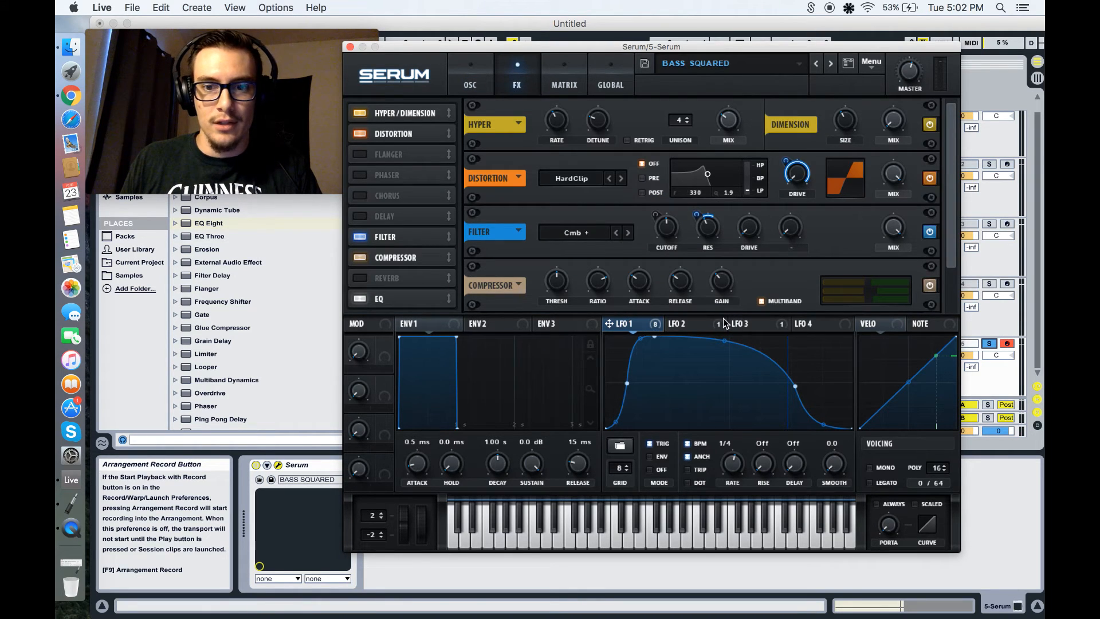
pyautogui.click(821, 324)
pyautogui.moveTo(727, 339); pyautogui.dragTo(691, 117)
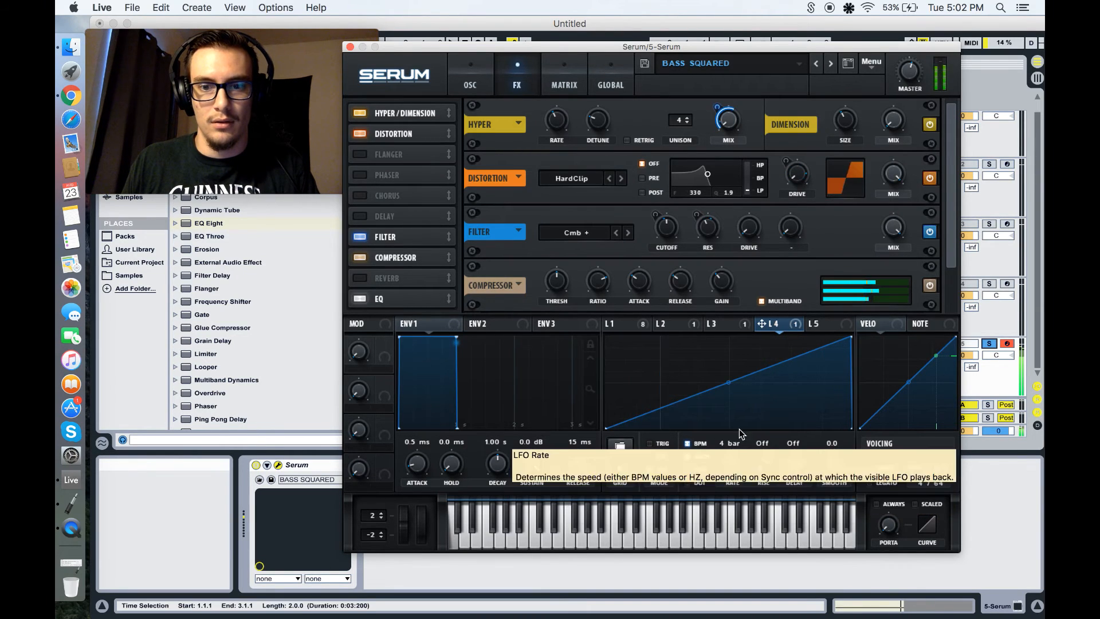
pyautogui.moveTo(716, 116)
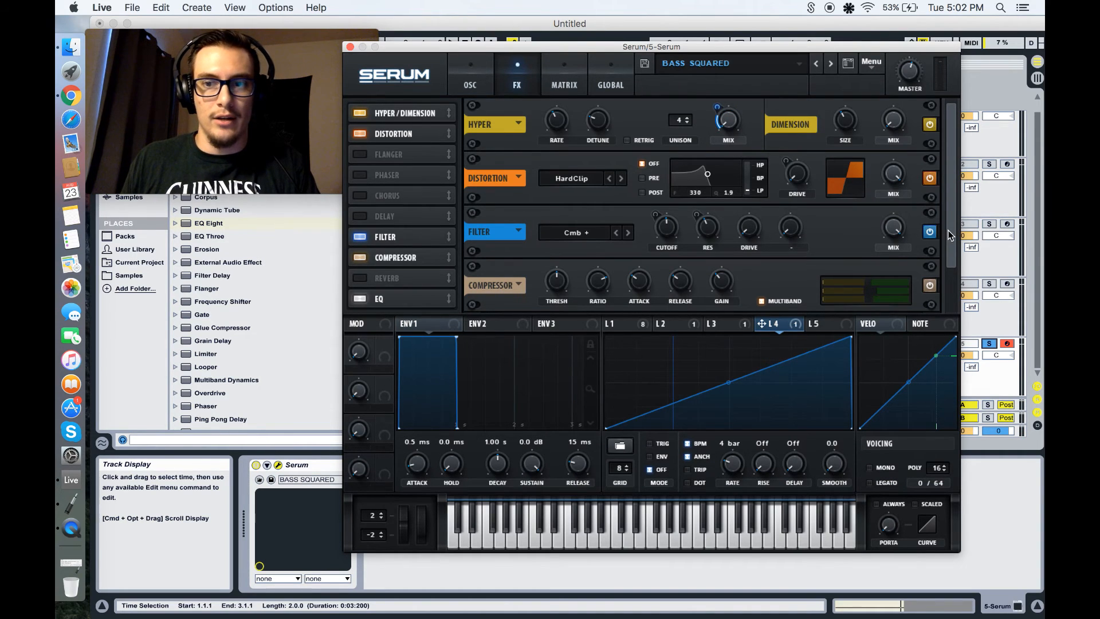
# Step: Switch the EQ's low band to a low-cut shape and set its frequency to about 375 Hz
pyautogui.moveTo(948, 235); pyautogui.dragTo(954, 299)
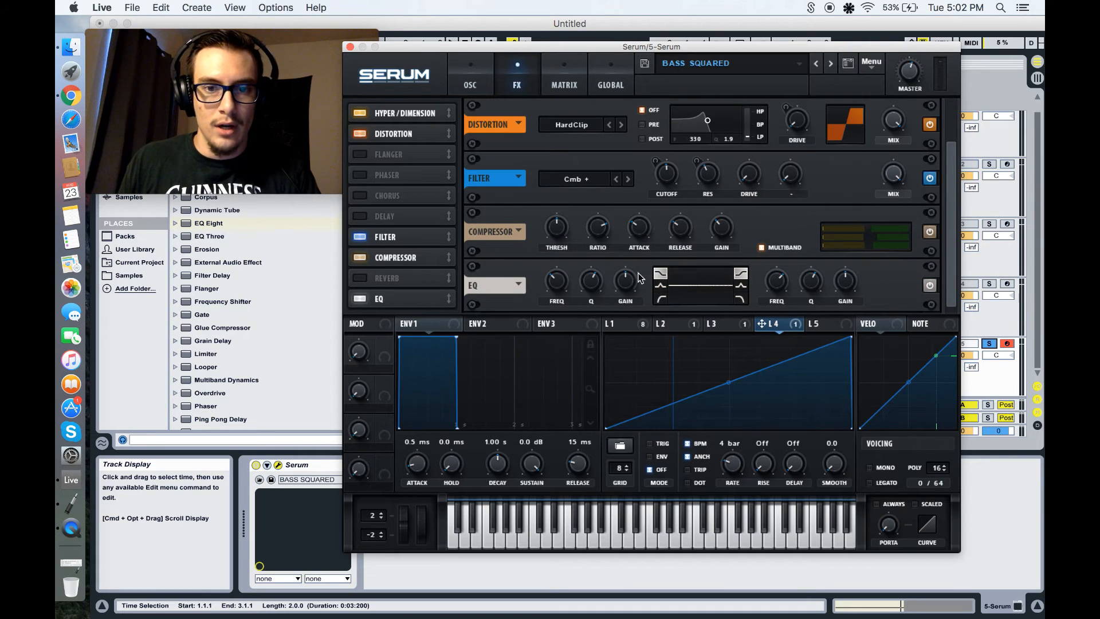
pyautogui.click(618, 324)
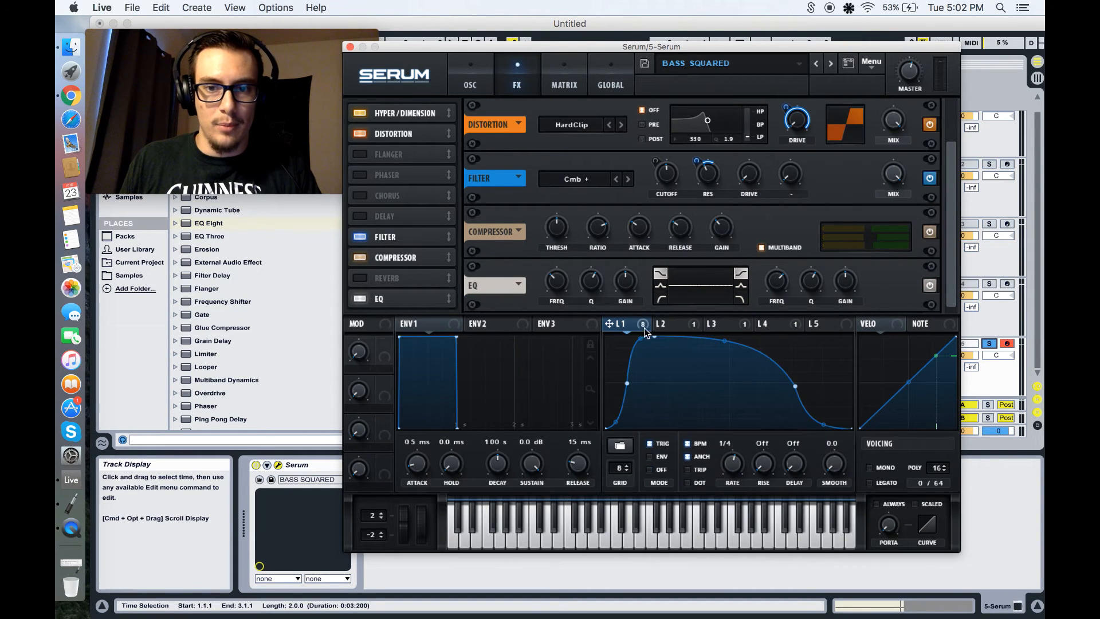
pyautogui.moveTo(629, 325); pyautogui.dragTo(652, 345)
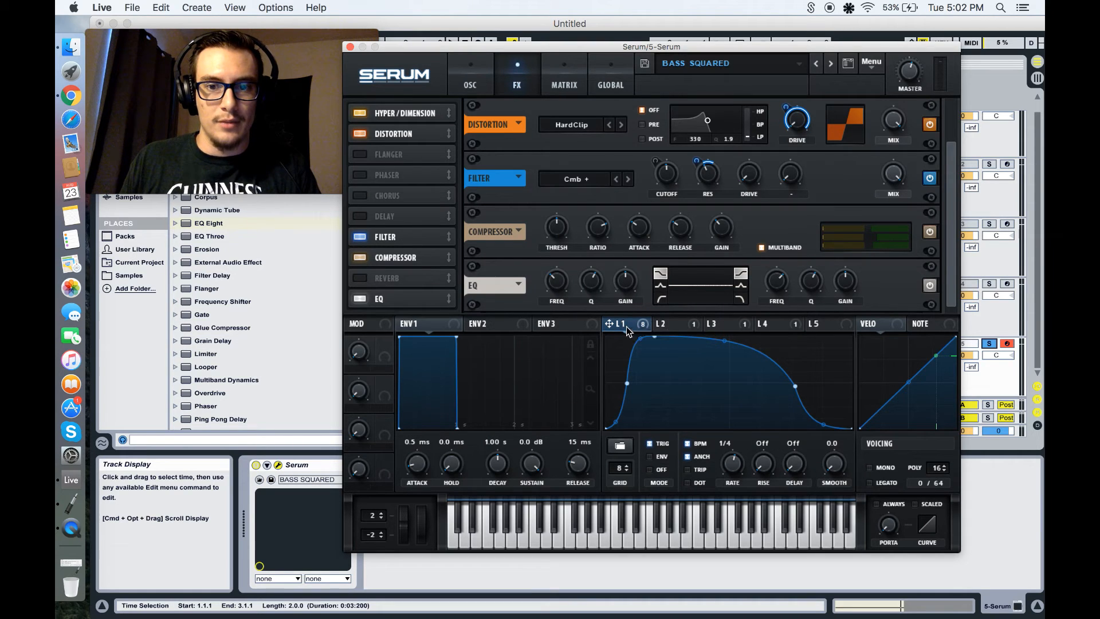
pyautogui.click(660, 299)
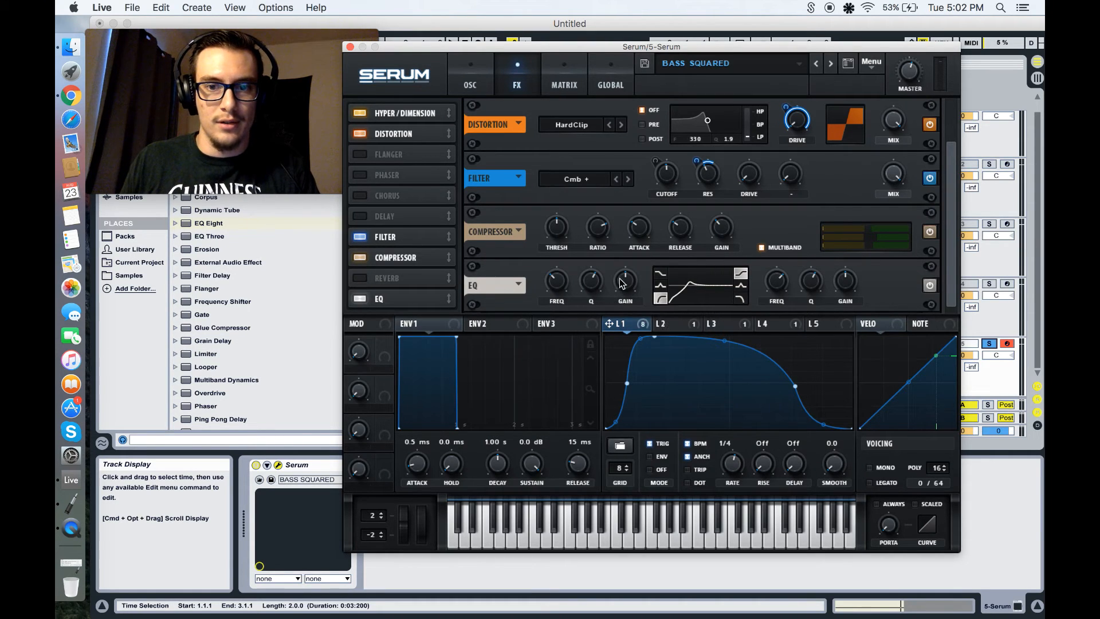
pyautogui.moveTo(597, 283); pyautogui.dragTo(557, 271)
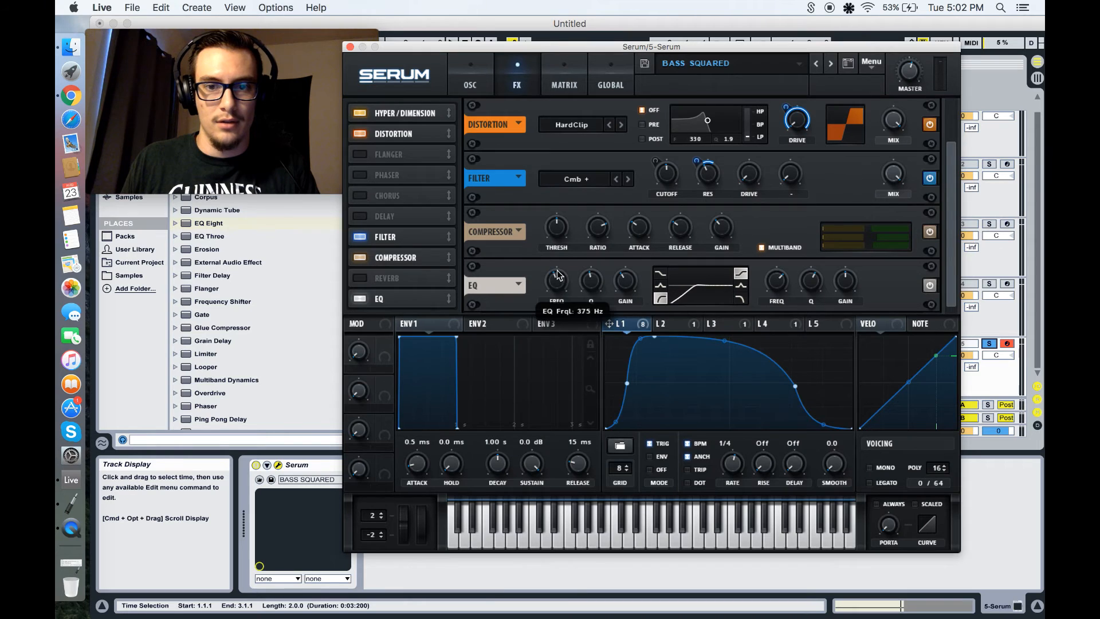
# Step: Modulate the EQ's low-band frequency with LFO 1, and adjust the band's frequency, gain and Q while auditioning
pyautogui.moveTo(627, 325); pyautogui.dragTo(556, 281)
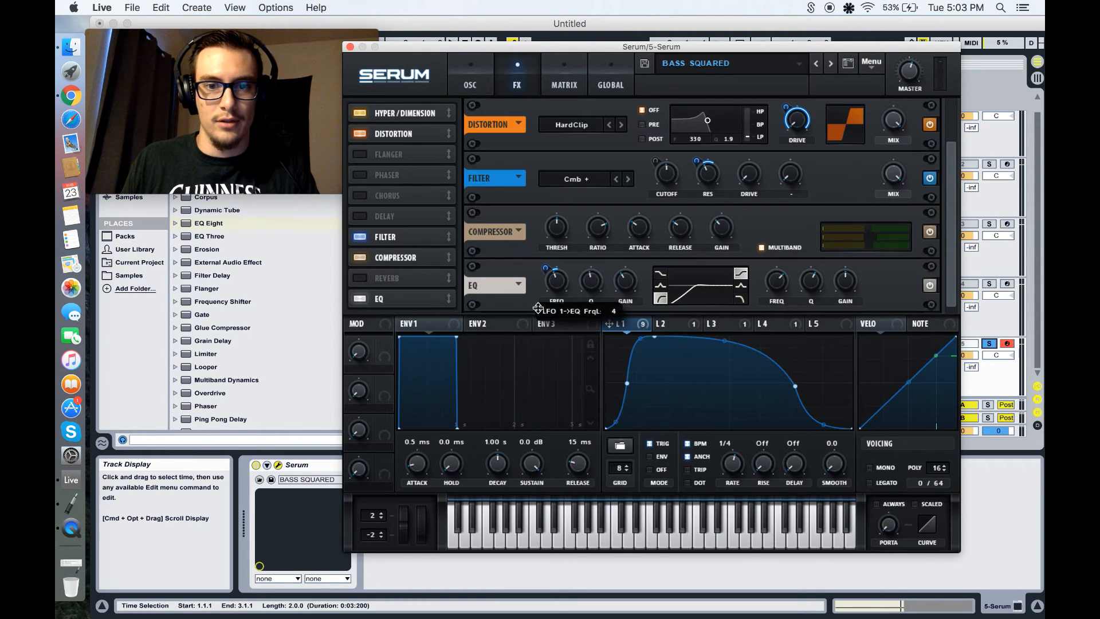
pyautogui.moveTo(531, 331); pyautogui.dragTo(532, 333)
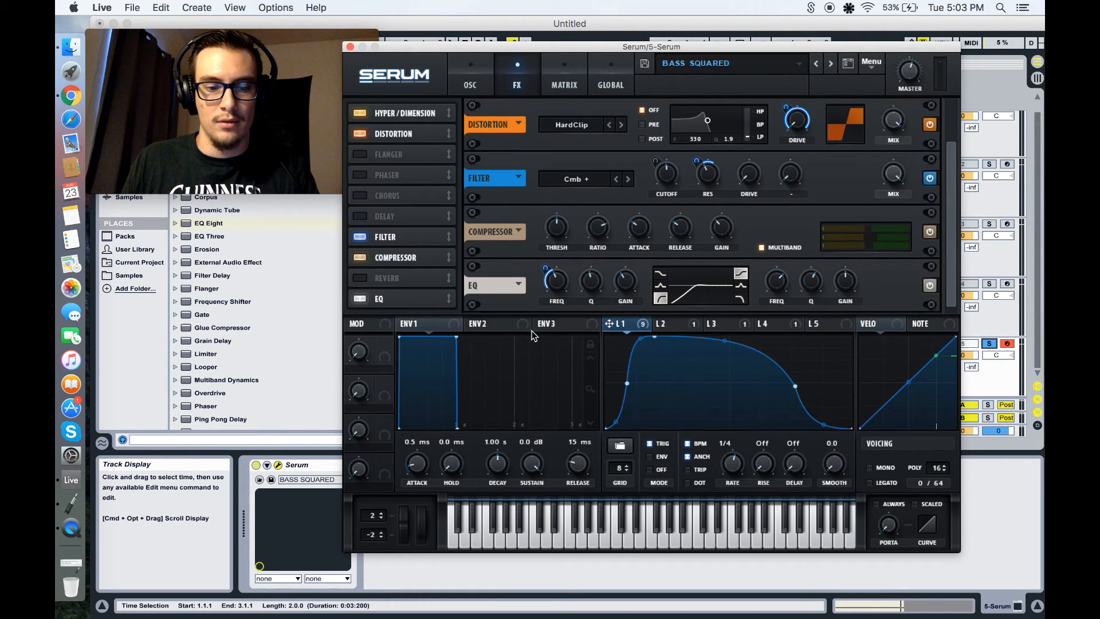
pyautogui.moveTo(556, 283)
pyautogui.mouseDown()
pyautogui.moveTo(564, 261)
pyautogui.moveTo(560, 270)
pyautogui.mouseUp()
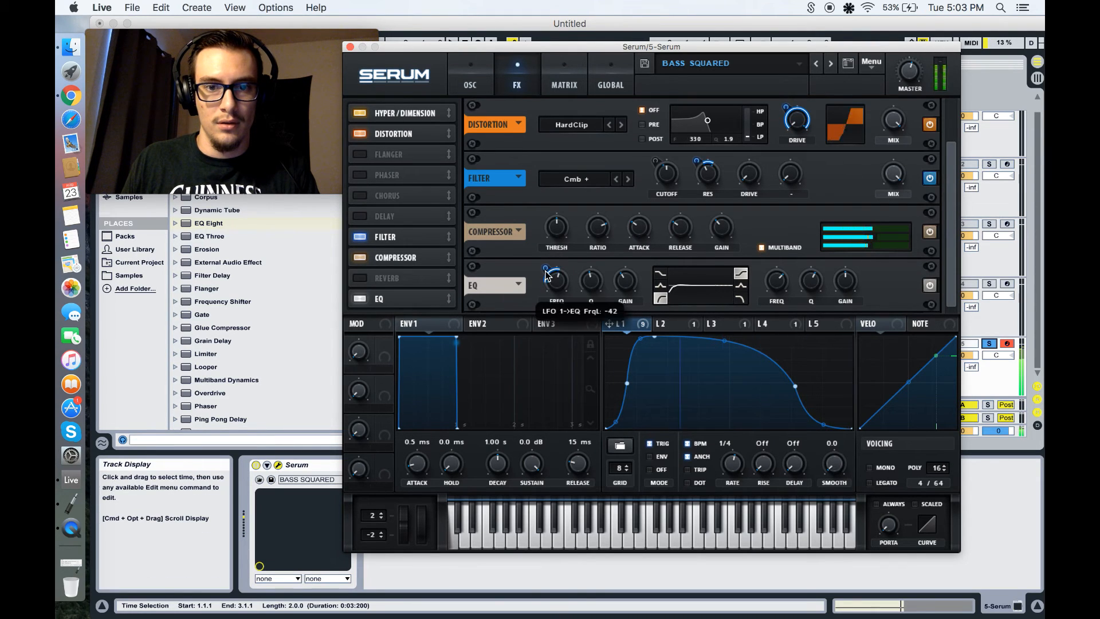
pyautogui.moveTo(626, 275); pyautogui.dragTo(624, 248)
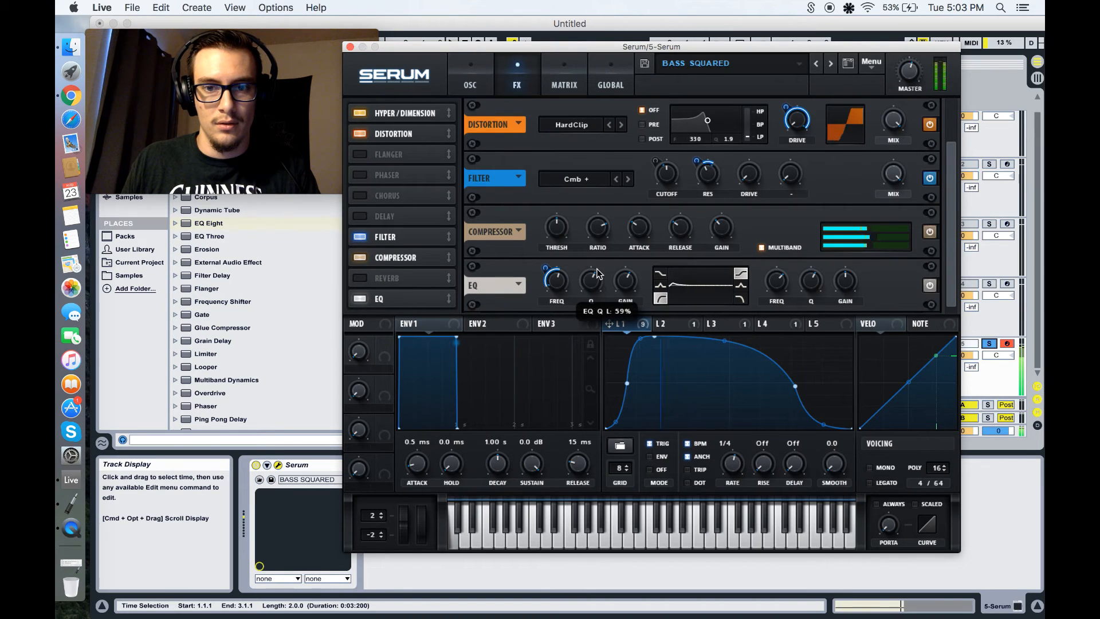
# Step: Switch both EQ bands to the peak shape and remove all modulators from the low-band frequency
pyautogui.click(743, 286)
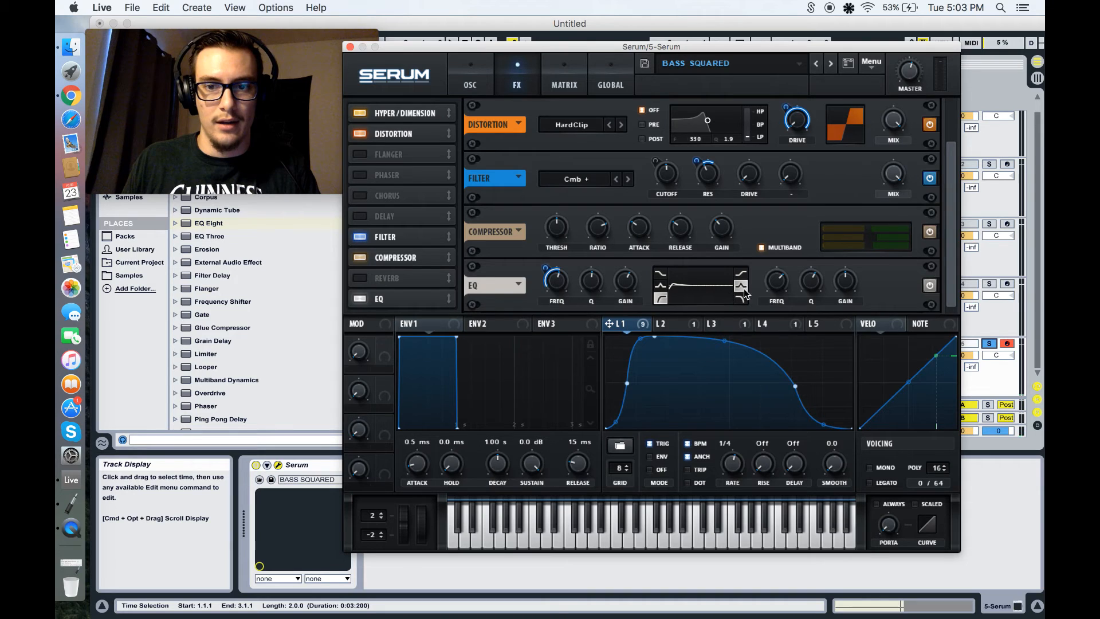
pyautogui.click(661, 286)
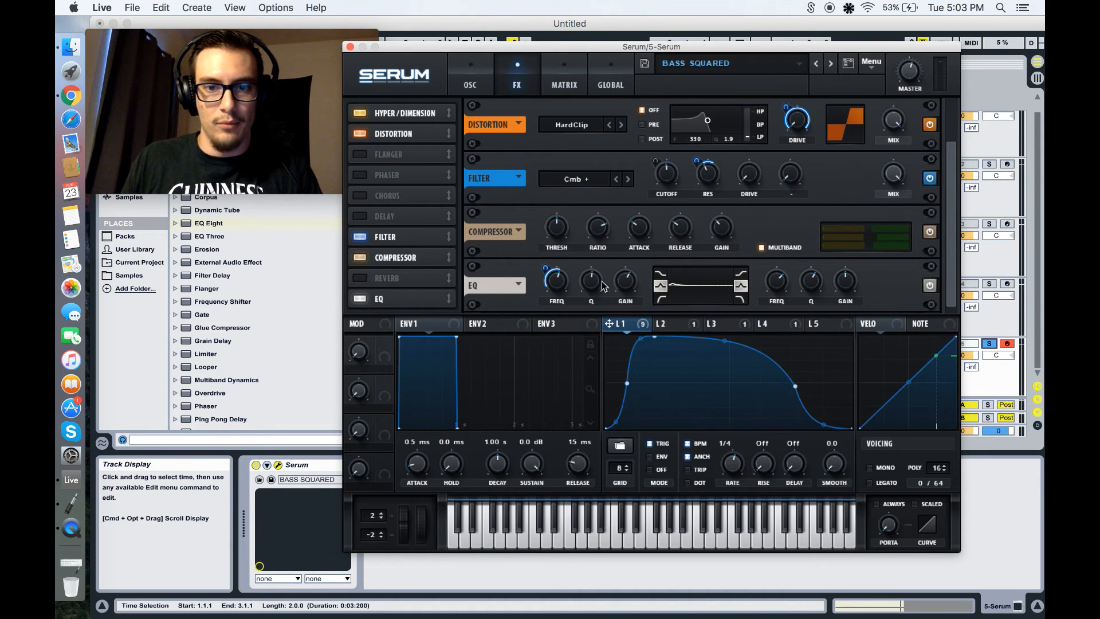
pyautogui.rightClick(547, 271)
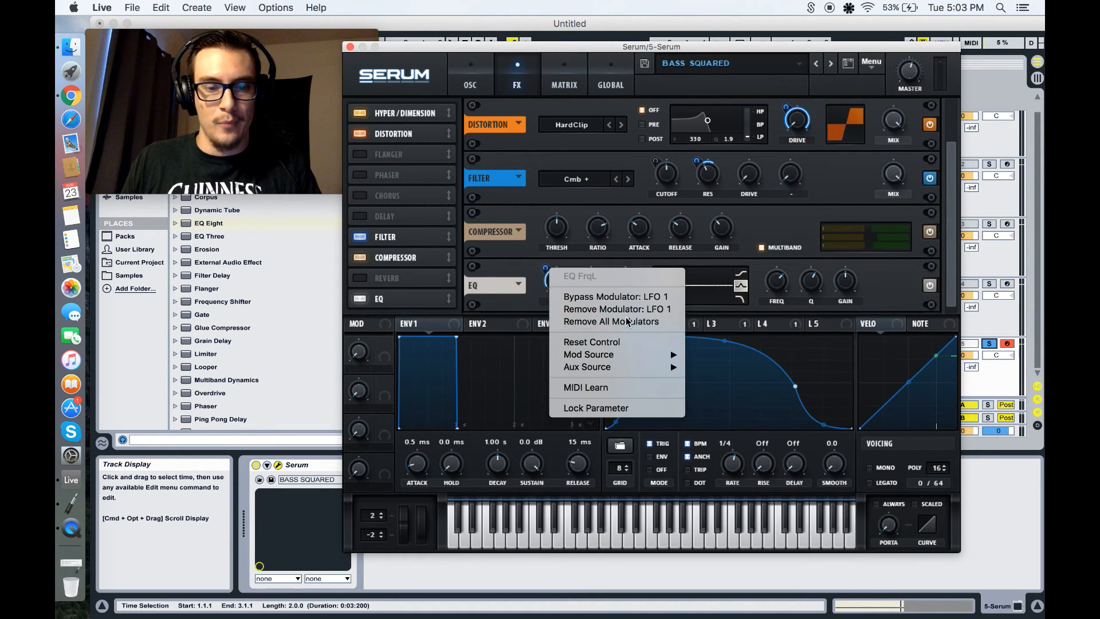
pyautogui.click(623, 320)
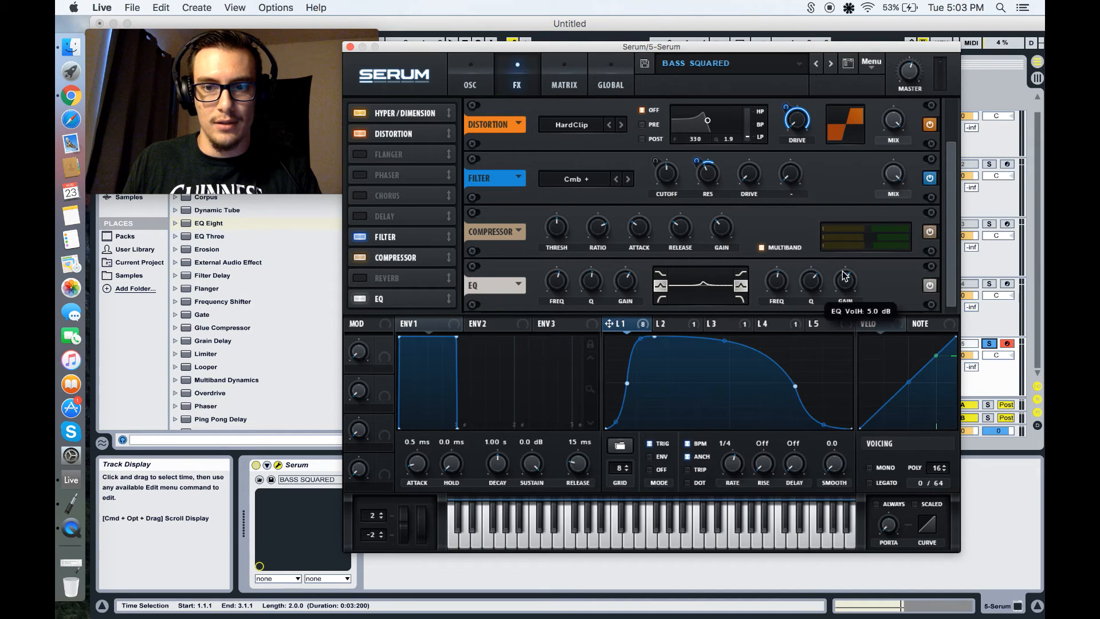
# Step: Boost the EQ's high band with a Q of 6, and cut the low band's gain to about -17.3 dB
pyautogui.doubleClick(816, 271)
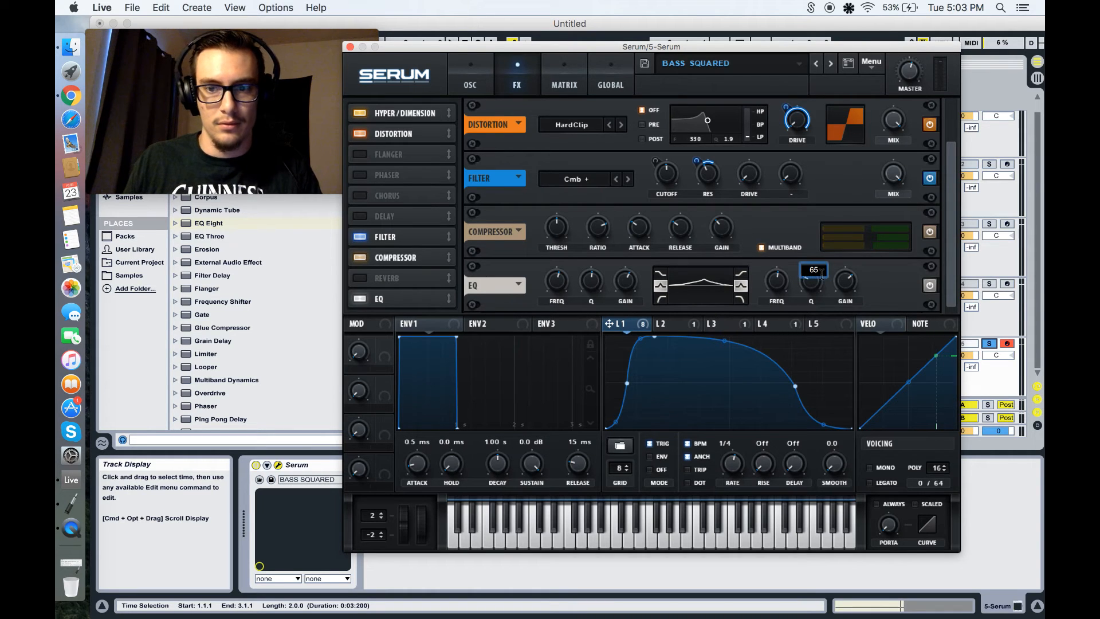
pyautogui.write('6')
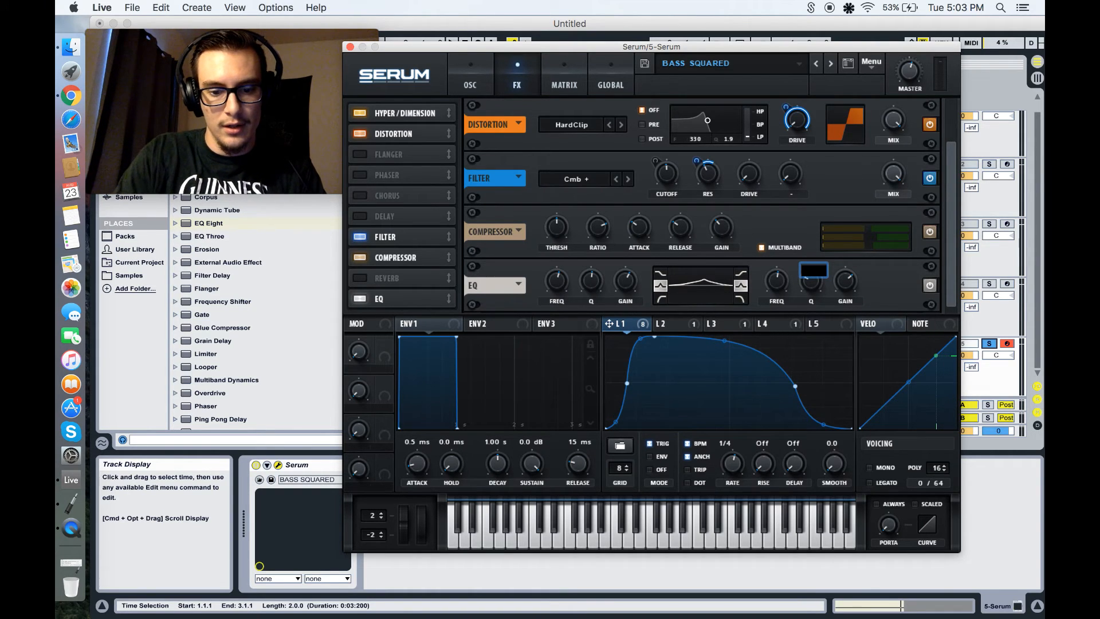
pyautogui.press('Return')
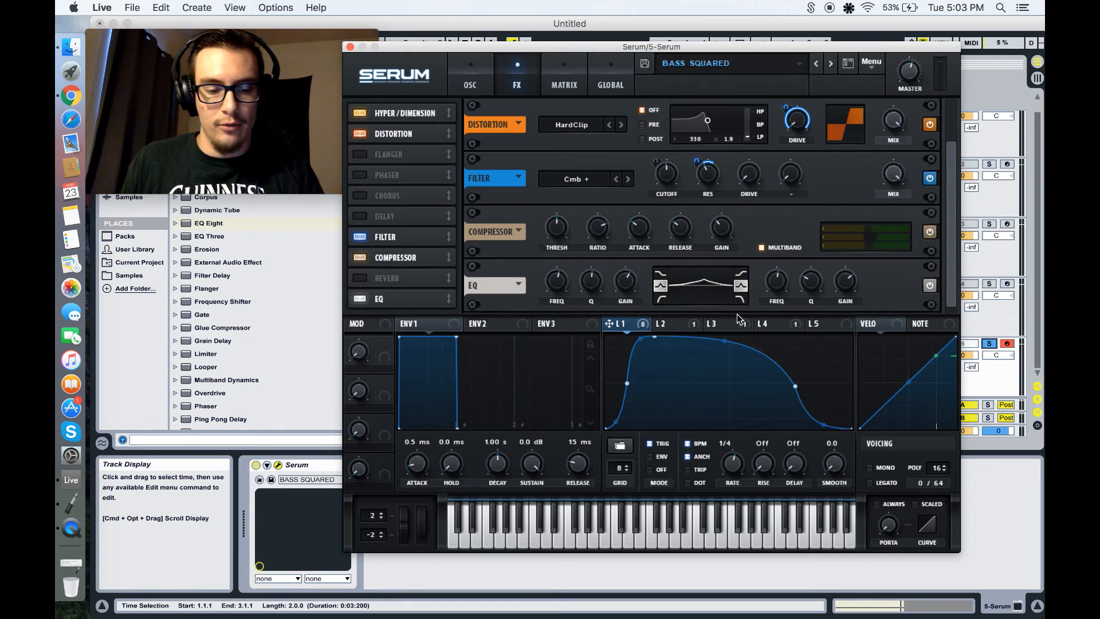
pyautogui.moveTo(629, 285); pyautogui.dragTo(613, 338)
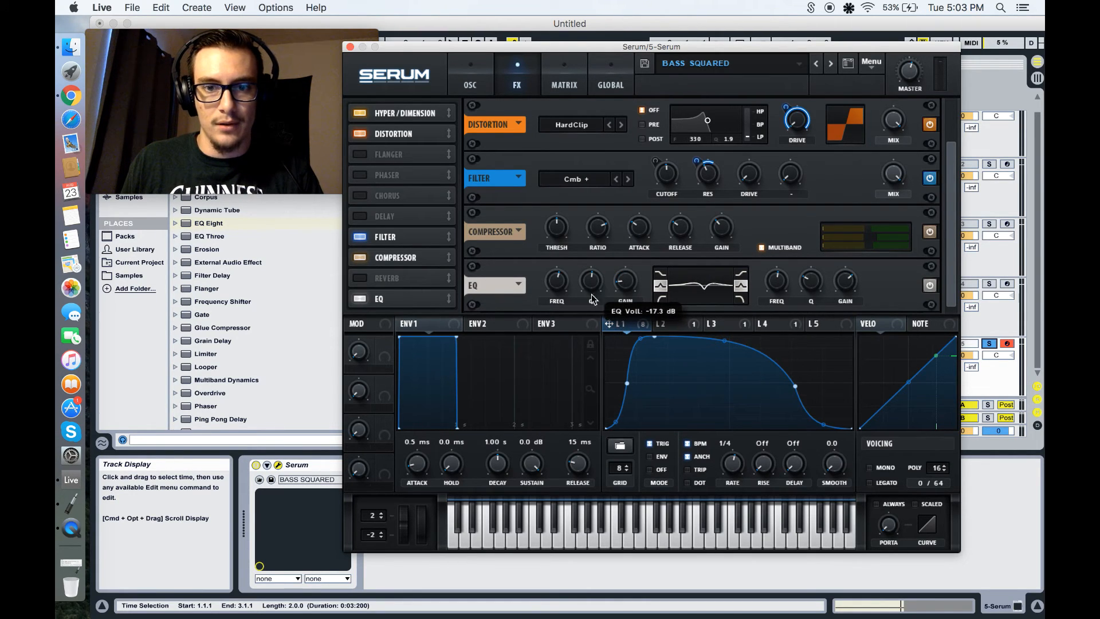
pyautogui.moveTo(590, 282); pyautogui.dragTo(592, 297)
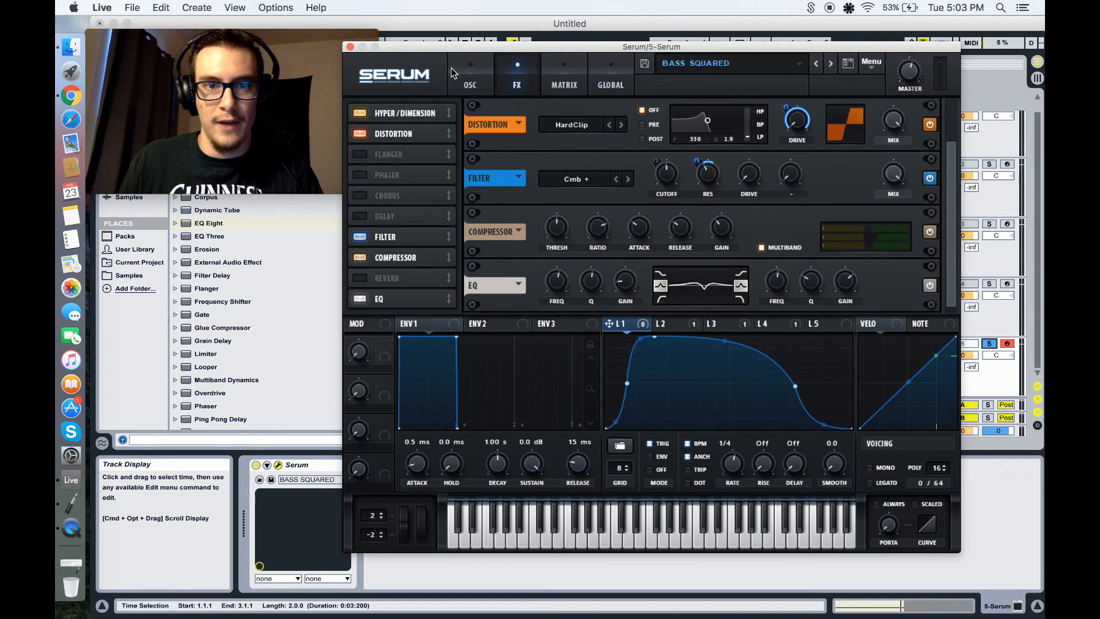
# Step: Change the main filter type to Bandreject and set its cutoff to about 68 Hz
pyautogui.click(470, 80)
pyautogui.click(912, 130)
pyautogui.moveTo(888, 182)
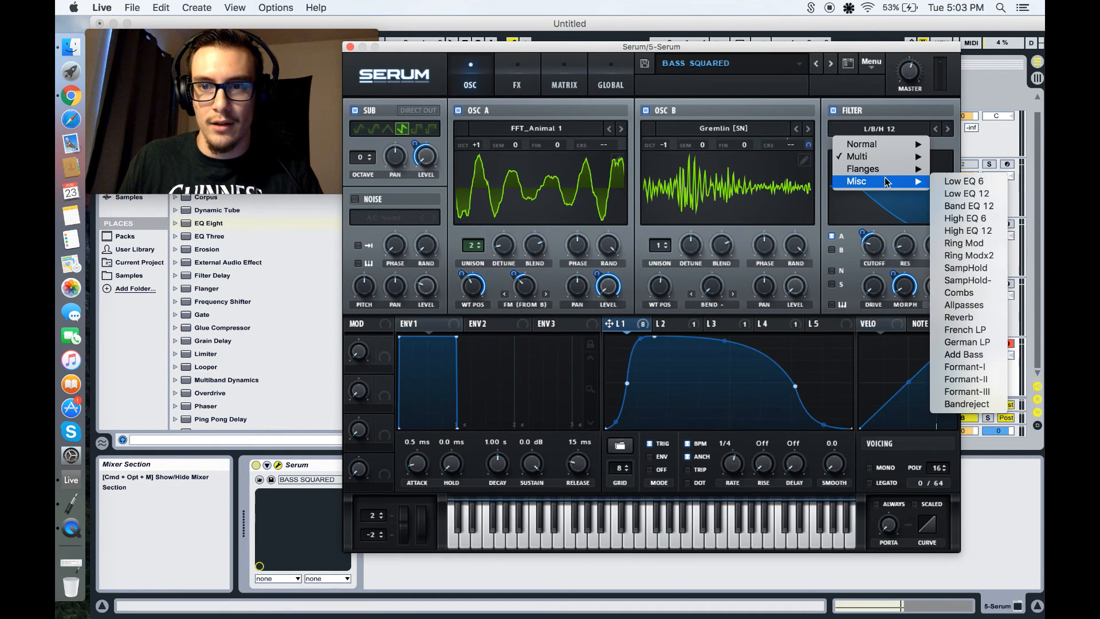
pyautogui.click(963, 404)
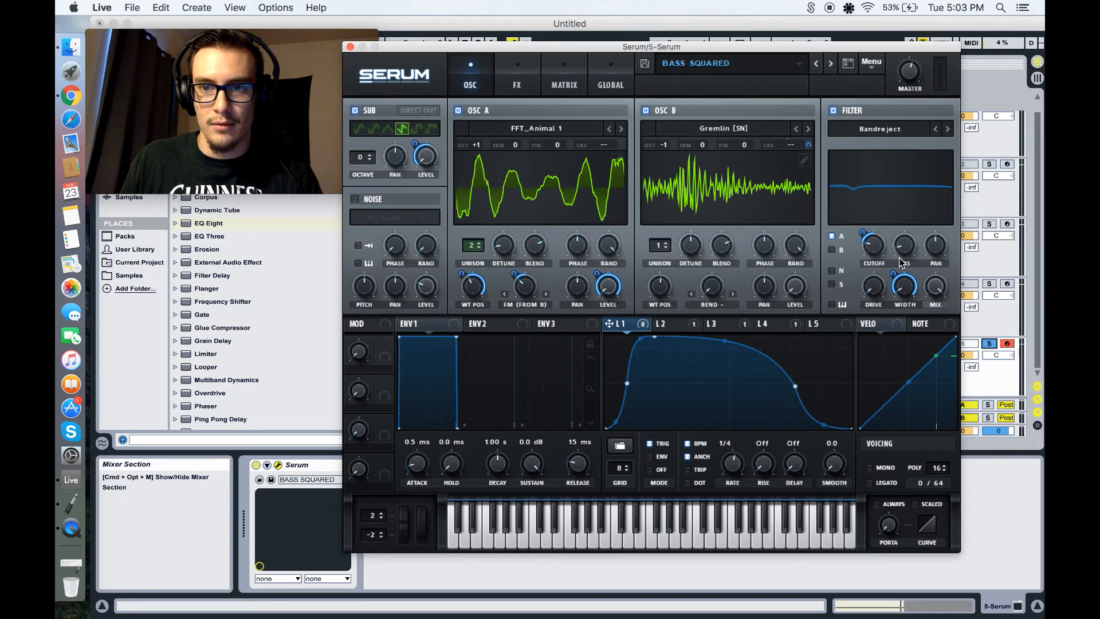
pyautogui.moveTo(881, 241); pyautogui.dragTo(875, 244)
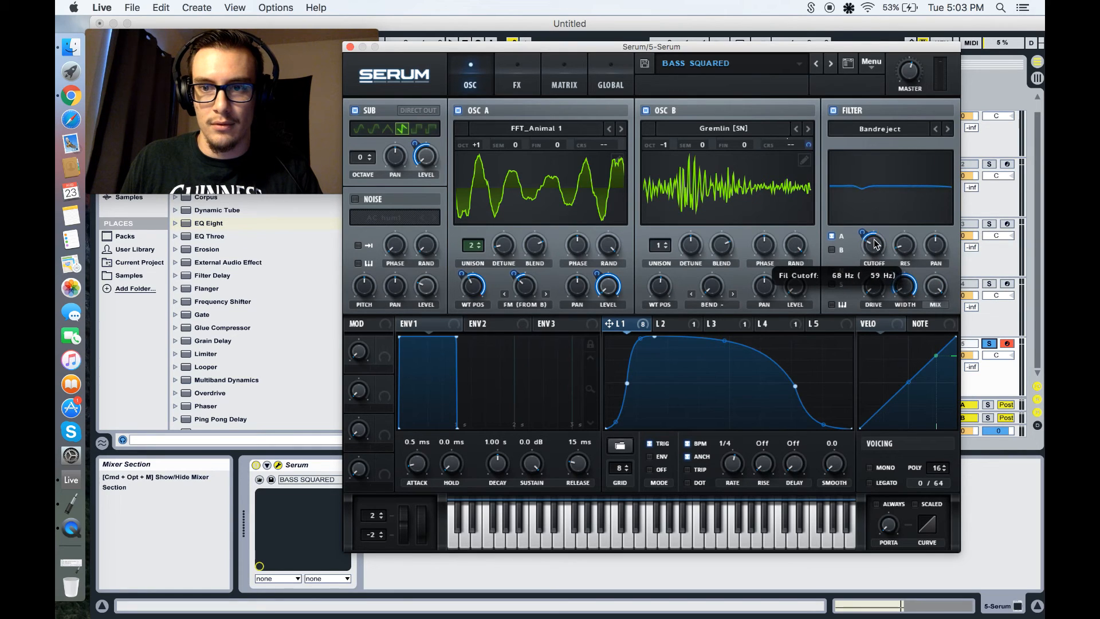
# Step: Change the main filter type to the Multi L/B/H 12 and lower its cutoff to about 28 Hz
pyautogui.moveTo(902, 296); pyautogui.dragTo(905, 262)
pyautogui.click(885, 128)
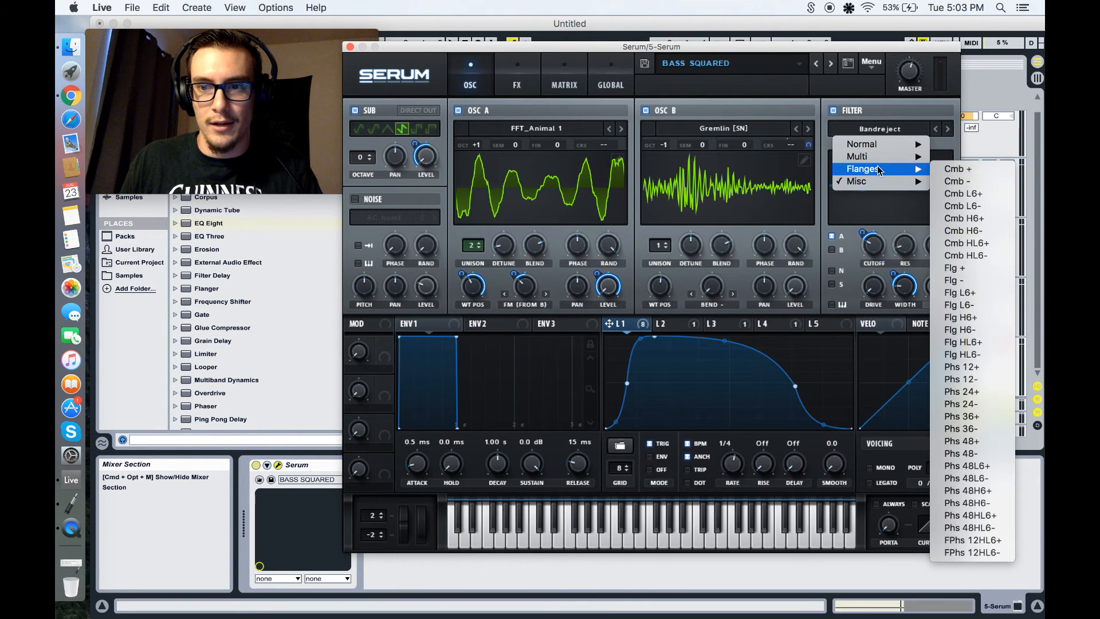
pyautogui.moveTo(885, 156)
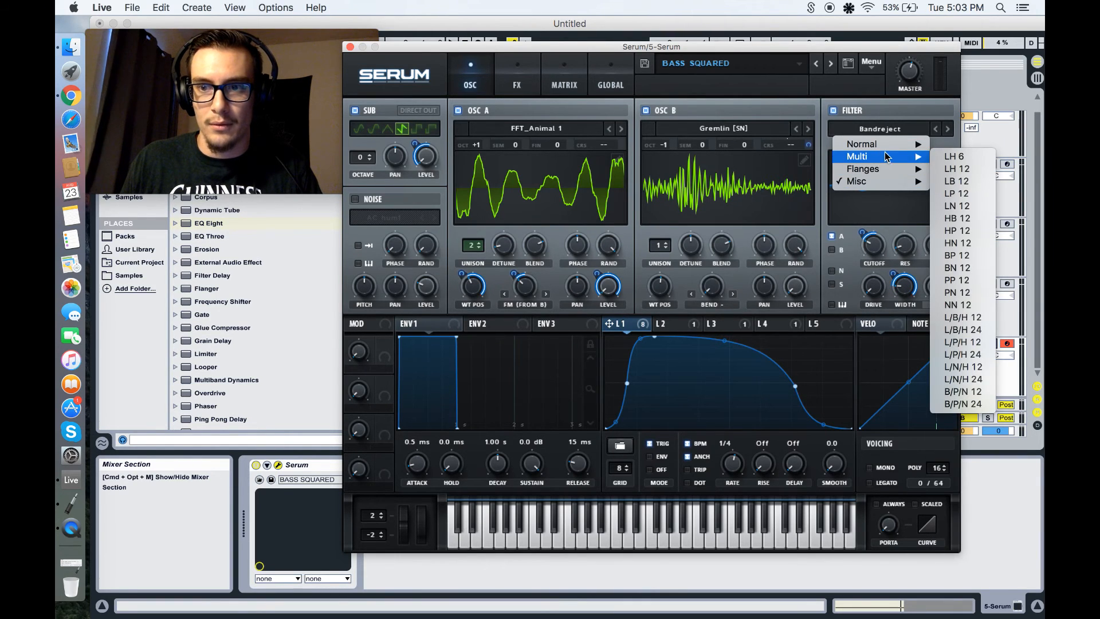
pyautogui.click(968, 318)
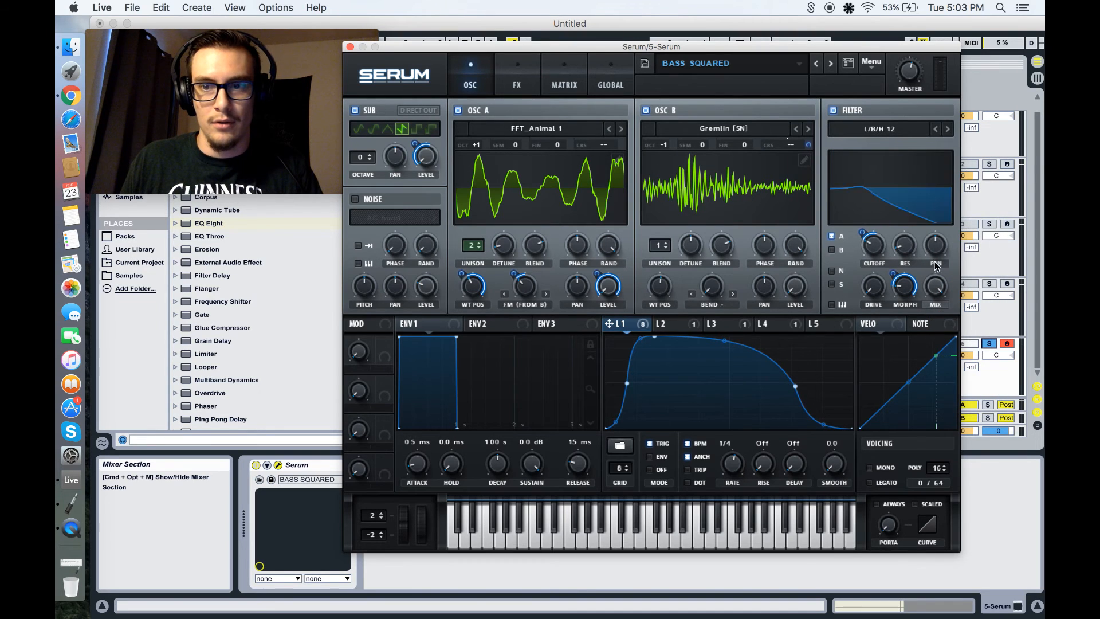
pyautogui.moveTo(872, 262); pyautogui.dragTo(882, 257)
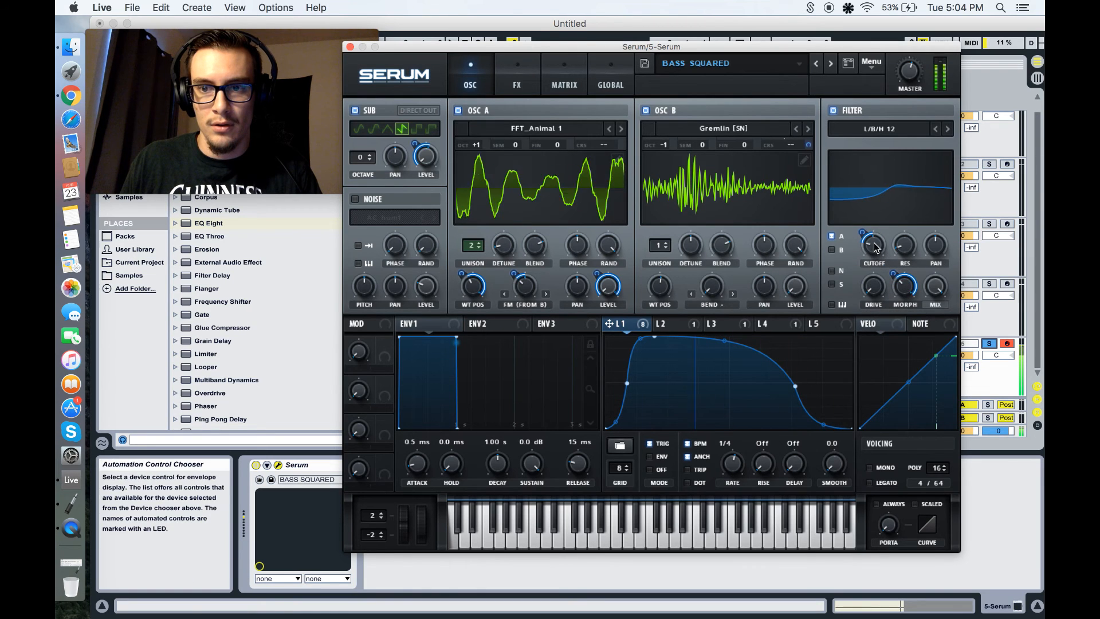
pyautogui.moveTo(875, 247); pyautogui.dragTo(875, 254)
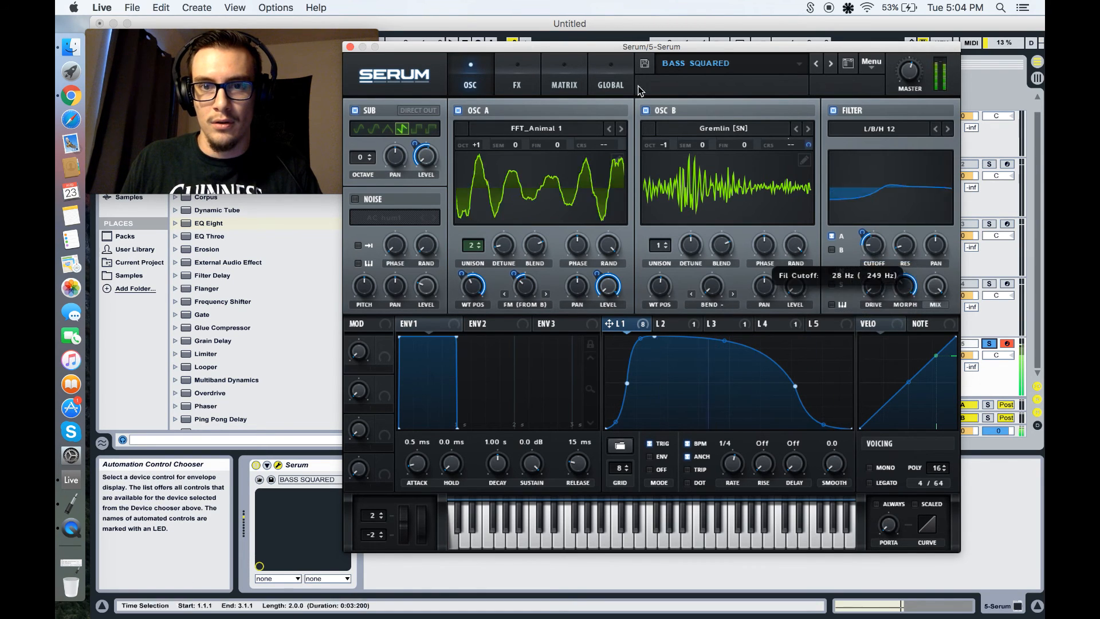
# Step: Bypass the EQ effect and switch it back on to compare the sound with and without it
pyautogui.click(517, 84)
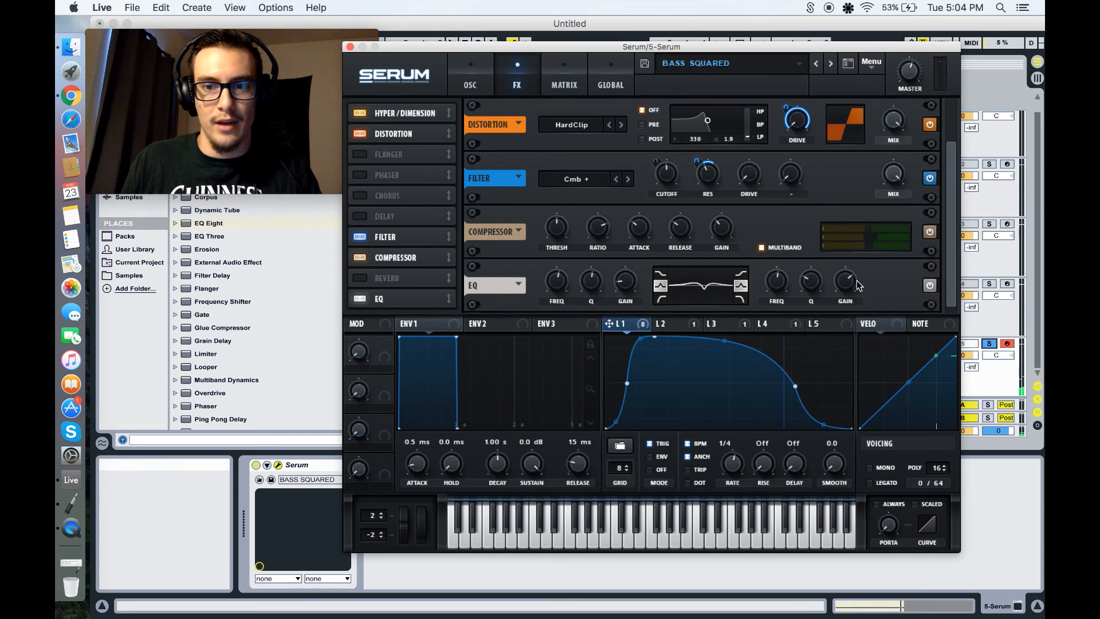
pyautogui.click(929, 286)
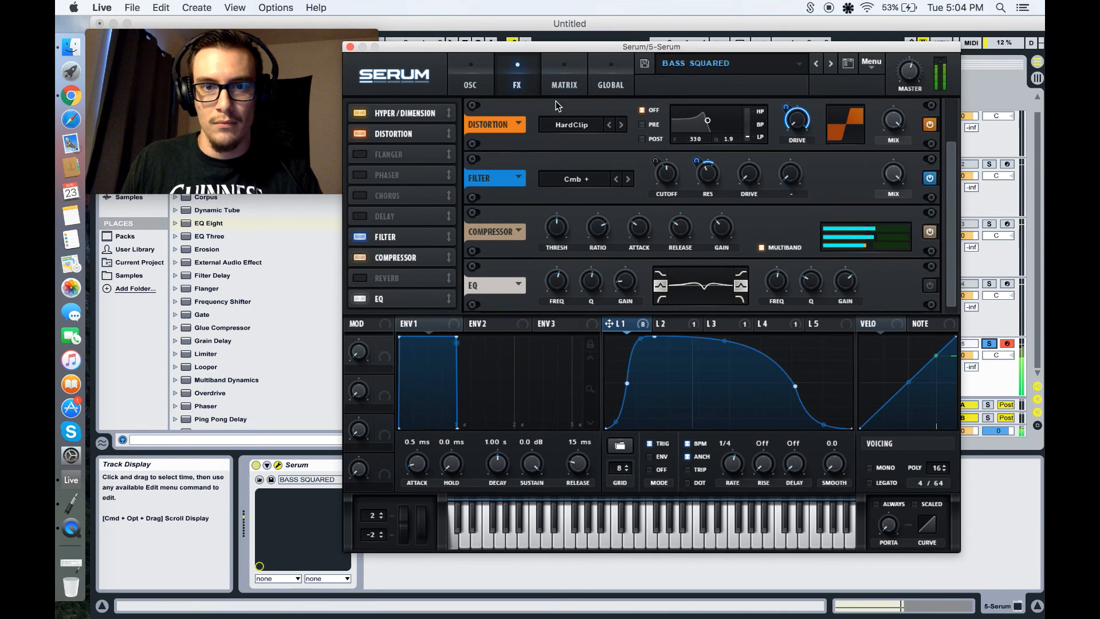
pyautogui.click(930, 286)
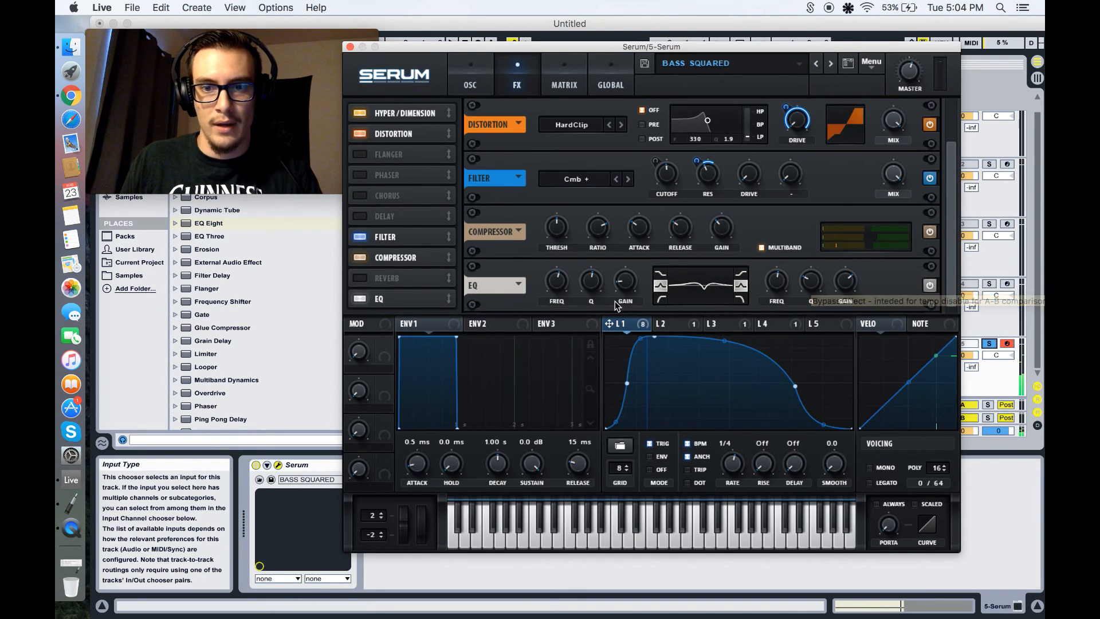
# Step: Modulate both EQ band frequencies with LFO 1, and set the low band's gain to -24.0 dB and its Q to about 58%
pyautogui.moveTo(626, 309); pyautogui.dragTo(540, 315)
pyautogui.moveTo(608, 324); pyautogui.dragTo(751, 313)
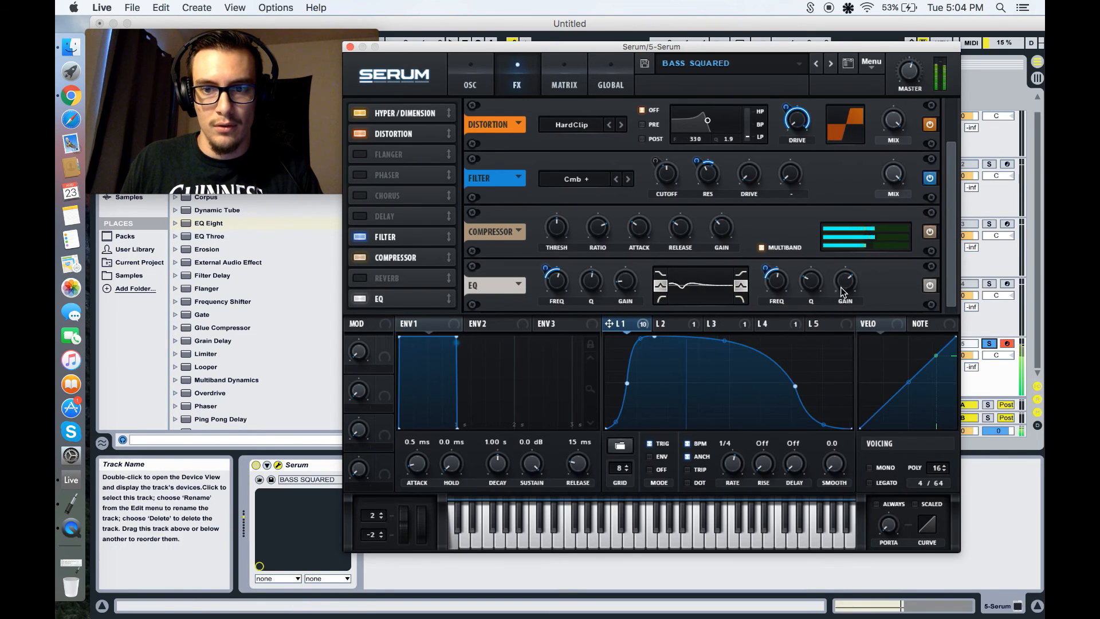
pyautogui.moveTo(553, 277)
pyautogui.mouseDown()
pyautogui.moveTo(554, 236)
pyautogui.moveTo(549, 279)
pyautogui.moveTo(548, 269)
pyautogui.mouseUp()
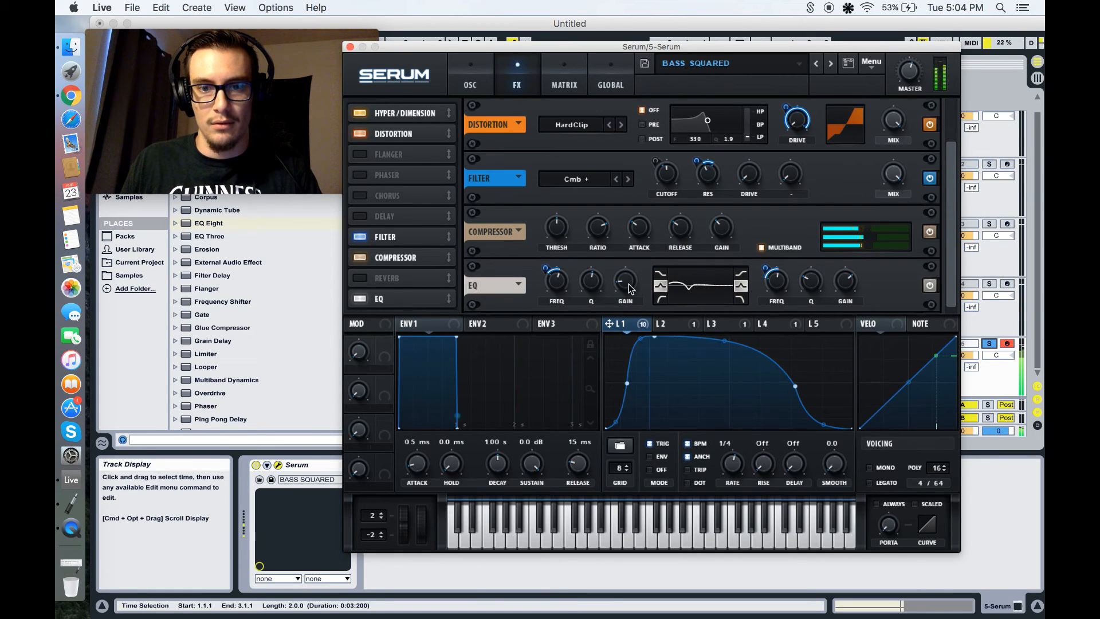
pyautogui.moveTo(626, 277)
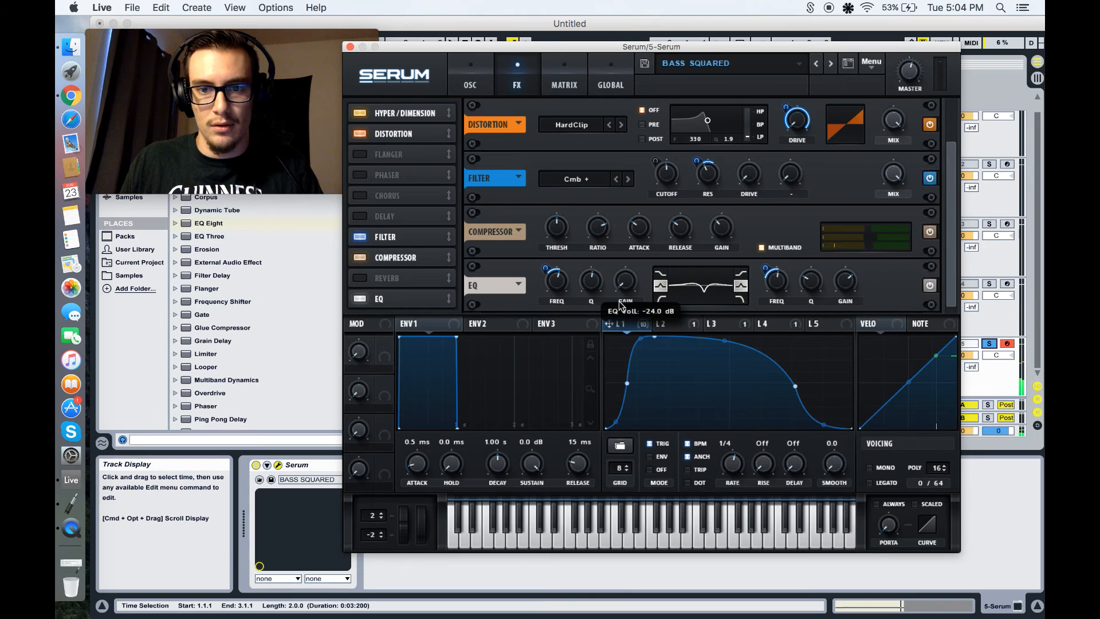
pyautogui.moveTo(598, 273)
pyautogui.mouseDown()
pyautogui.moveTo(601, 262)
pyautogui.moveTo(599, 277)
pyautogui.mouseUp()
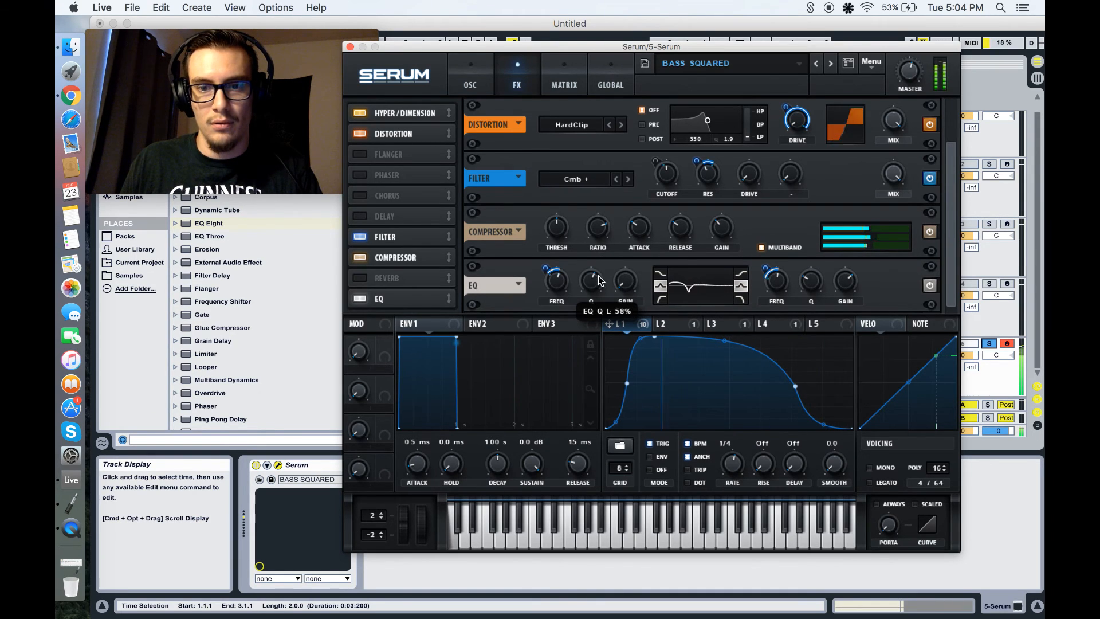
# Step: Bypass the EQ effect, and switch the Cmb + filter effect off and on again to compare the sound
pyautogui.click(931, 286)
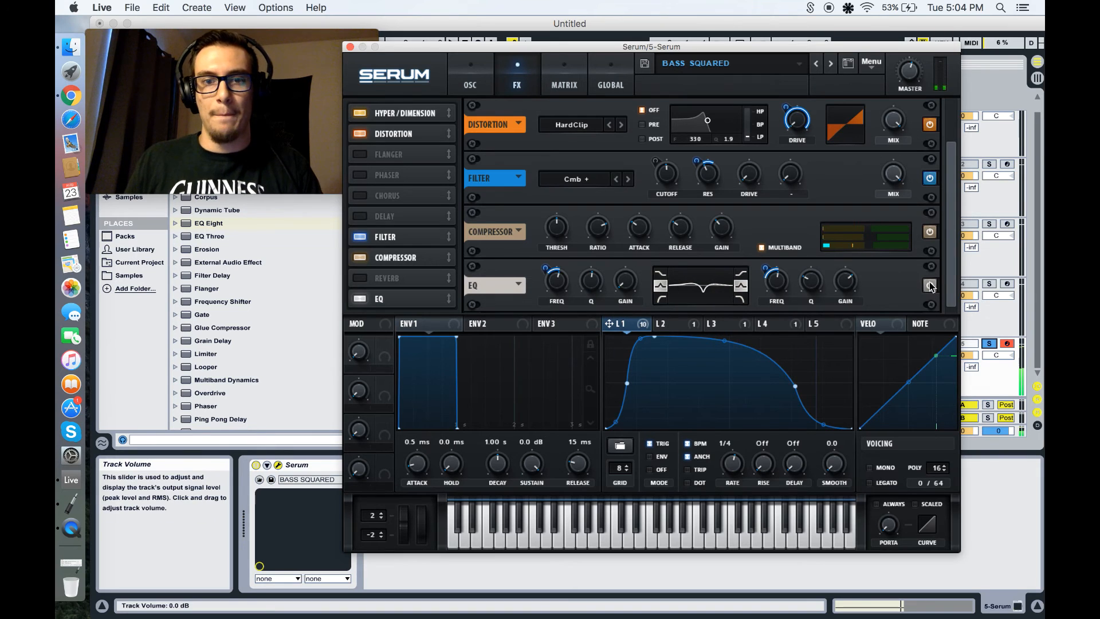
pyautogui.scroll(1, 946, 243)
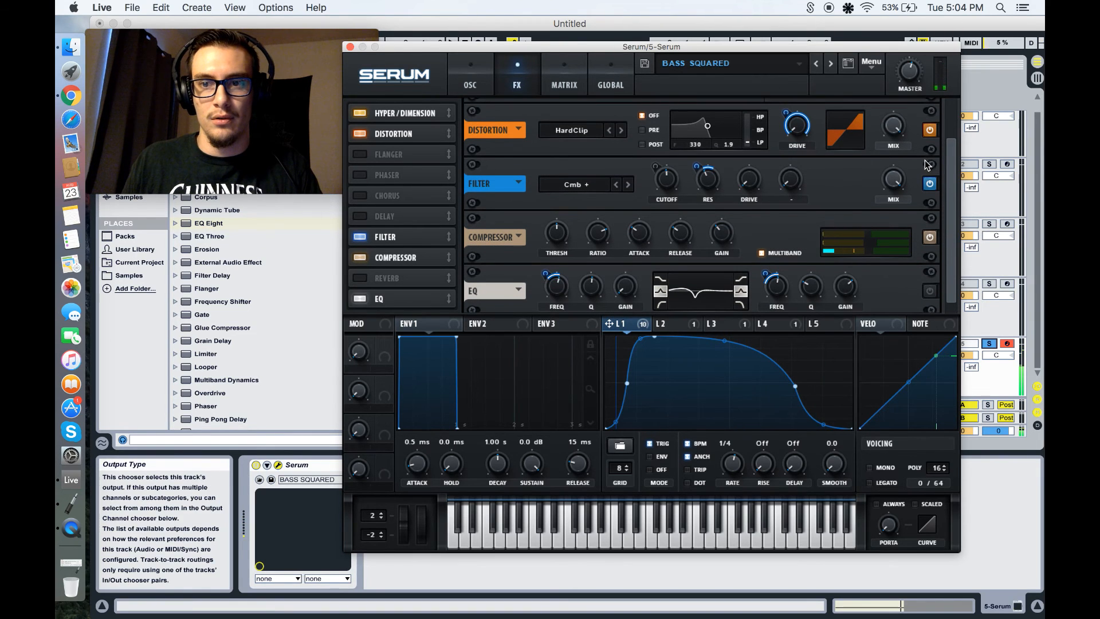
pyautogui.click(929, 183)
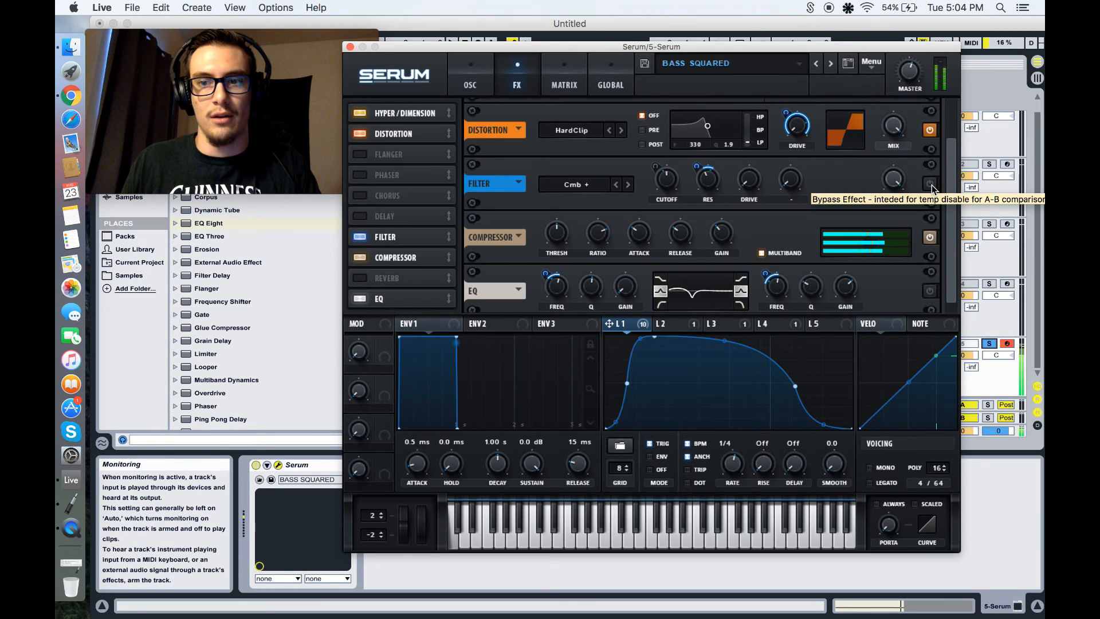
pyautogui.click(931, 185)
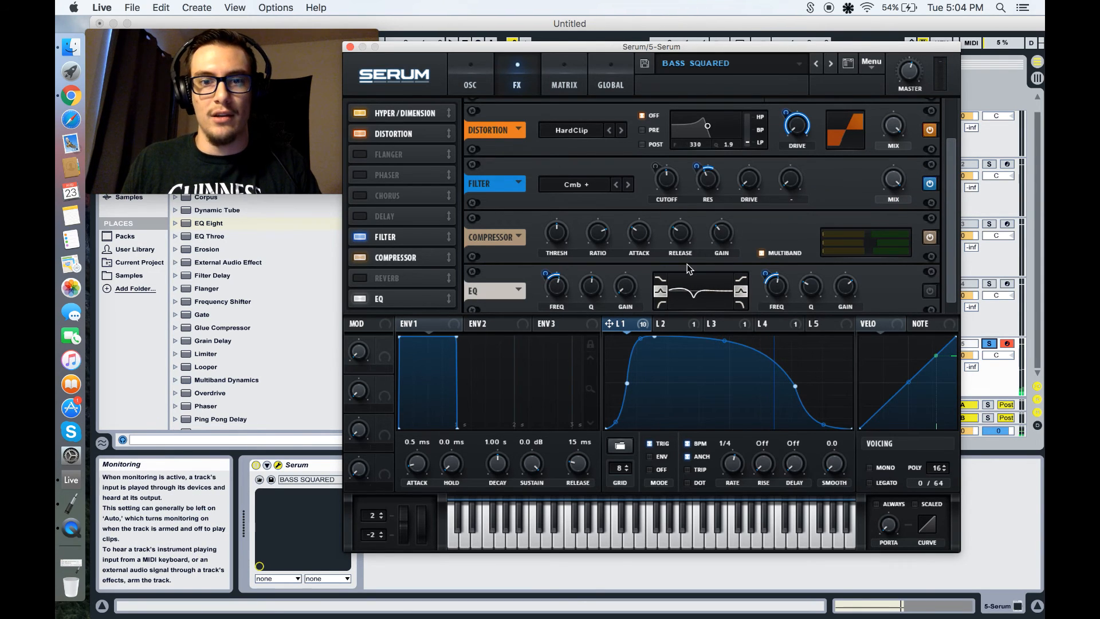
# Step: Review the patch's oscillator settings and its effects chain from Hyper/Dimension down to the EQ
pyautogui.click(475, 82)
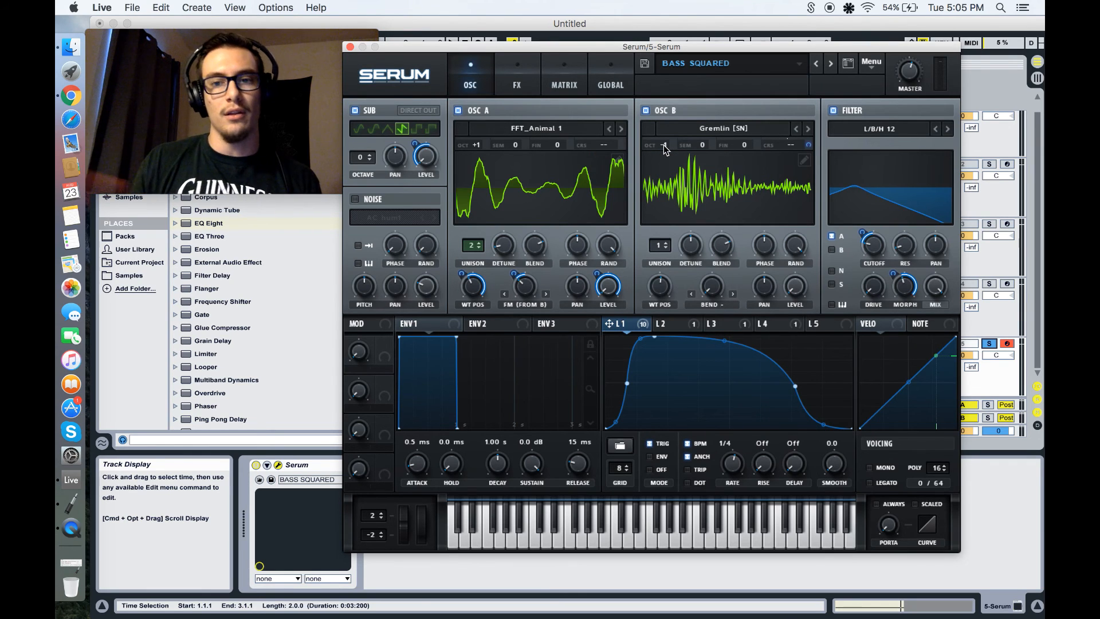
pyautogui.click(517, 80)
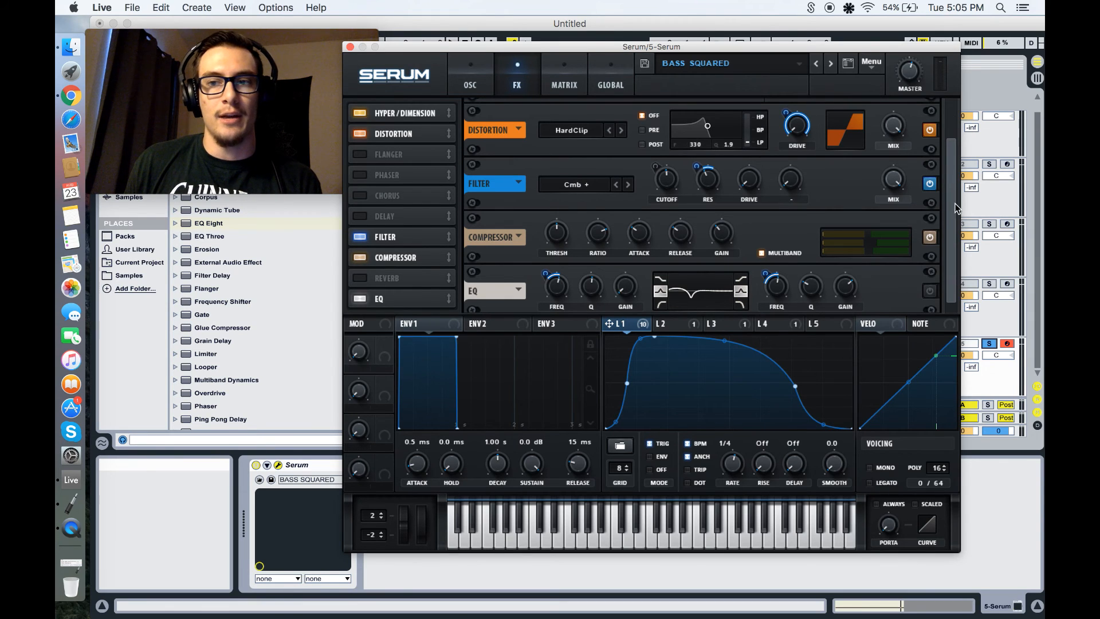
pyautogui.moveTo(949, 204); pyautogui.dragTo(951, 153)
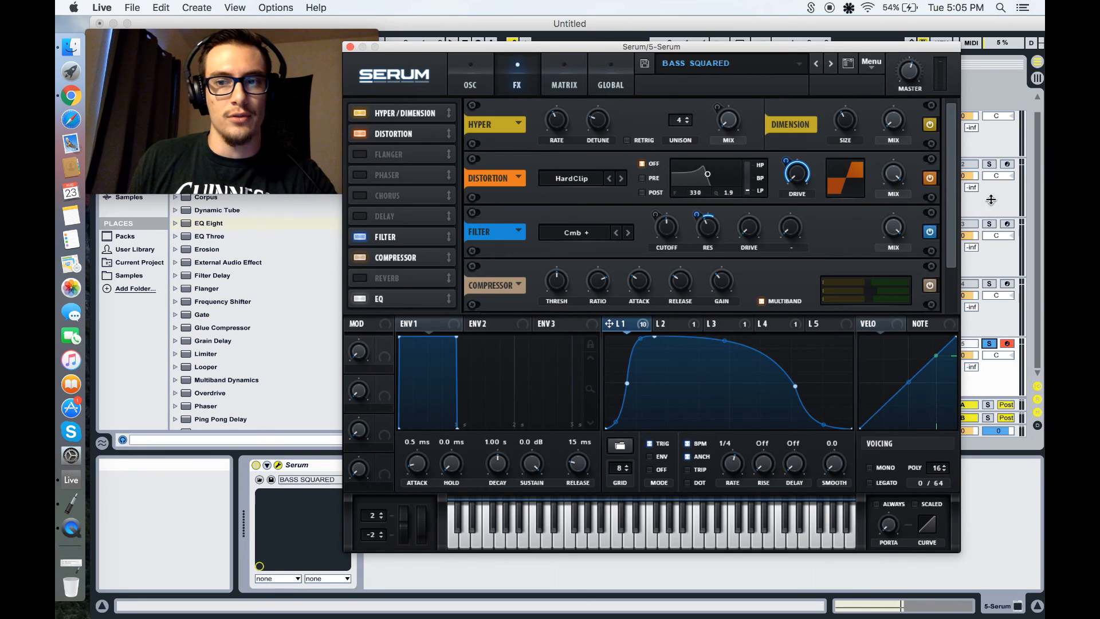
pyautogui.moveTo(950, 187); pyautogui.dragTo(951, 230)
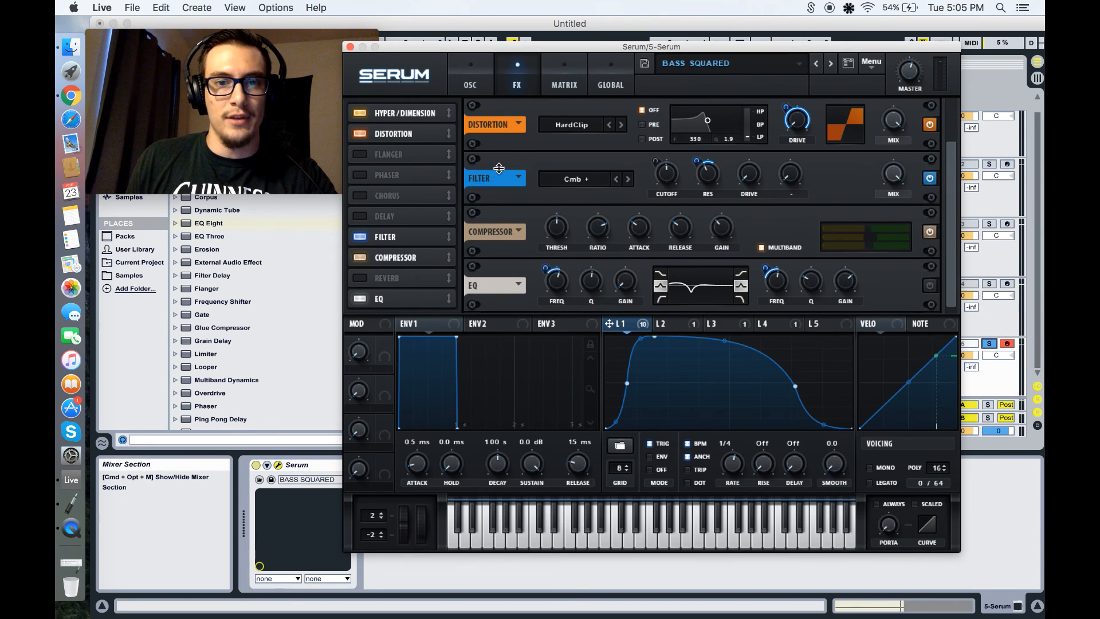
pyautogui.click(467, 91)
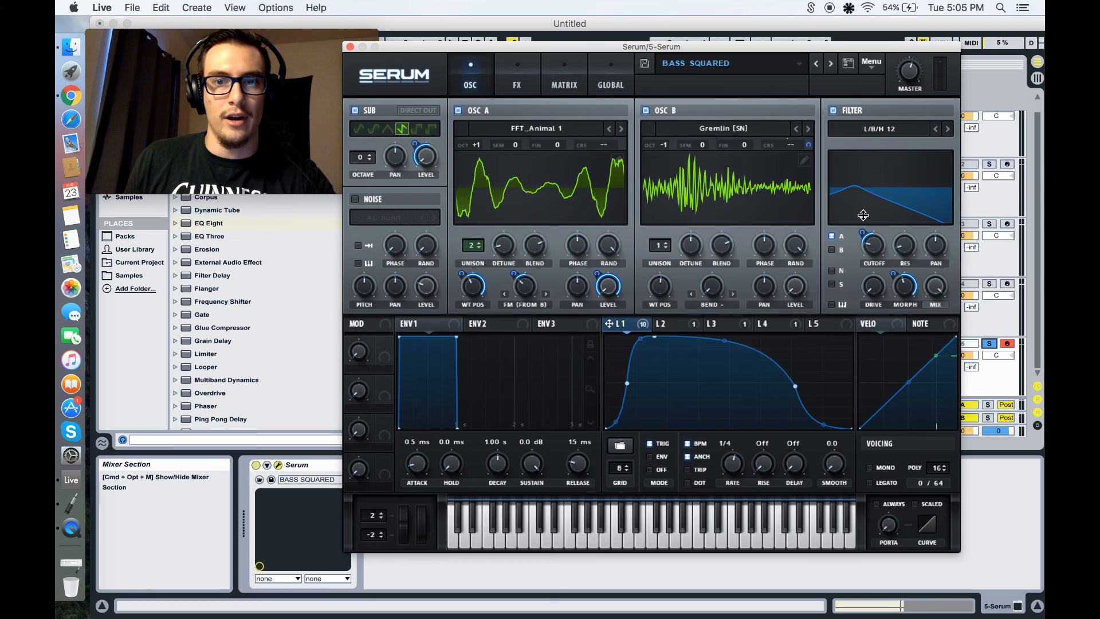
pyautogui.click(517, 85)
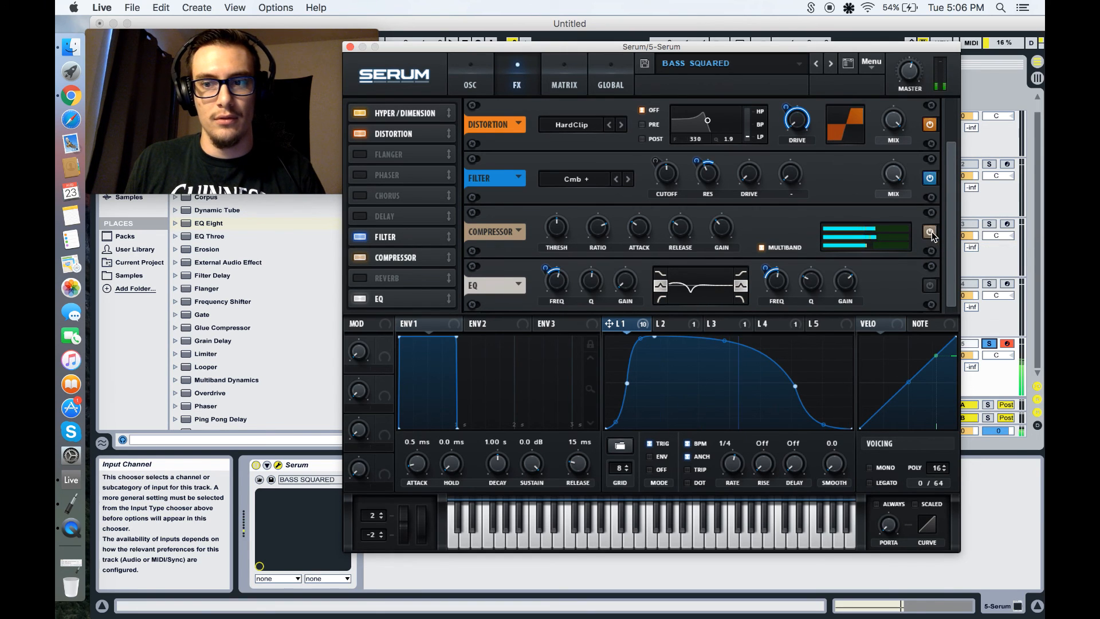
pyautogui.click(474, 83)
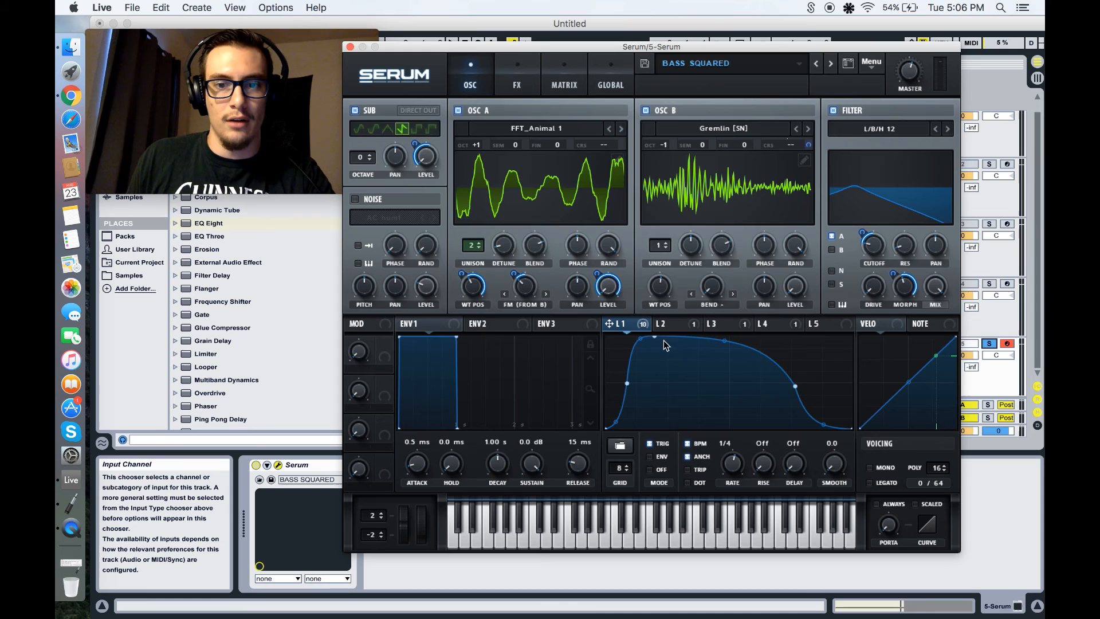
# Step: Inspect the shapes and modulation targets of LFO 3, LFO 4 and LFO 2 on the oscillators and effects
pyautogui.click(735, 328)
pyautogui.click(776, 330)
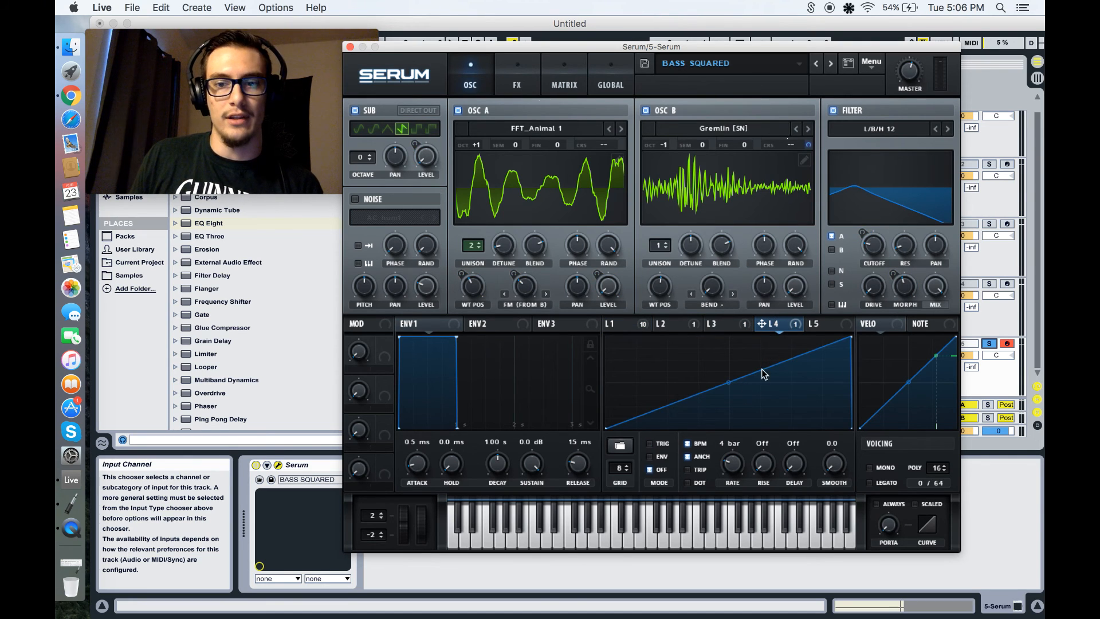
pyautogui.click(500, 78)
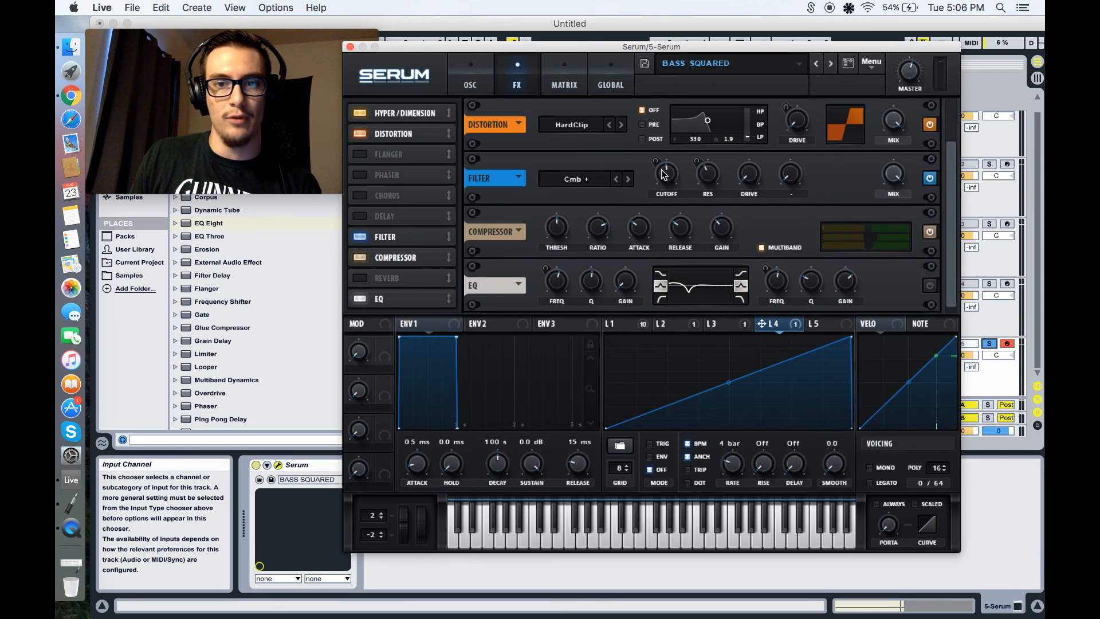
pyautogui.click(669, 324)
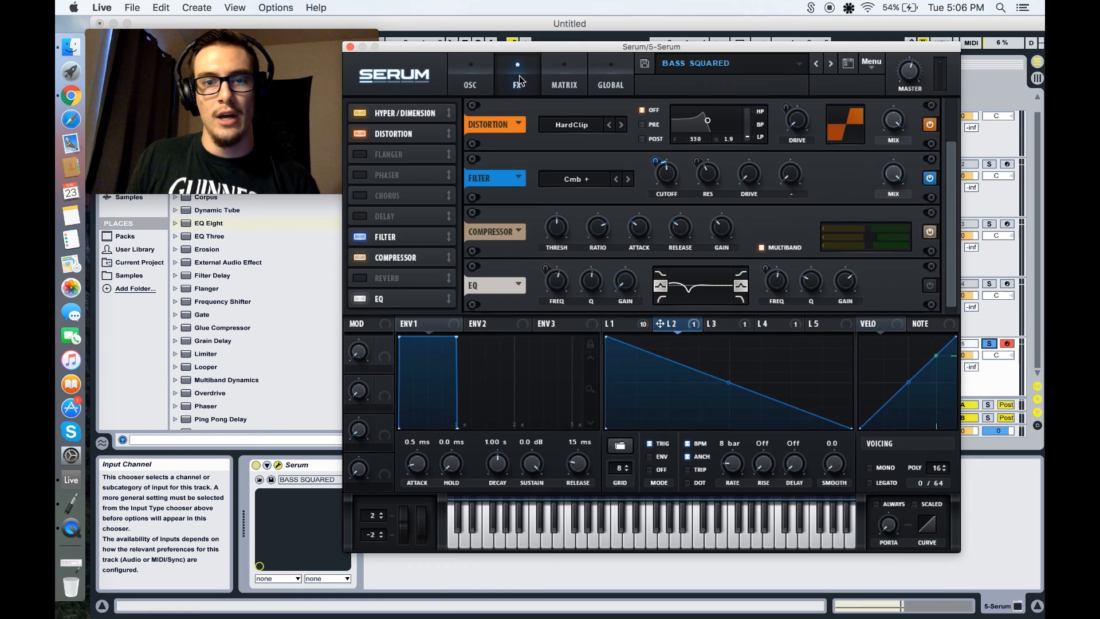
# Step: Check the oscillators and effects for LFO 2 targets, view the main filter's type list, and return to LFO 1
pyautogui.click(471, 77)
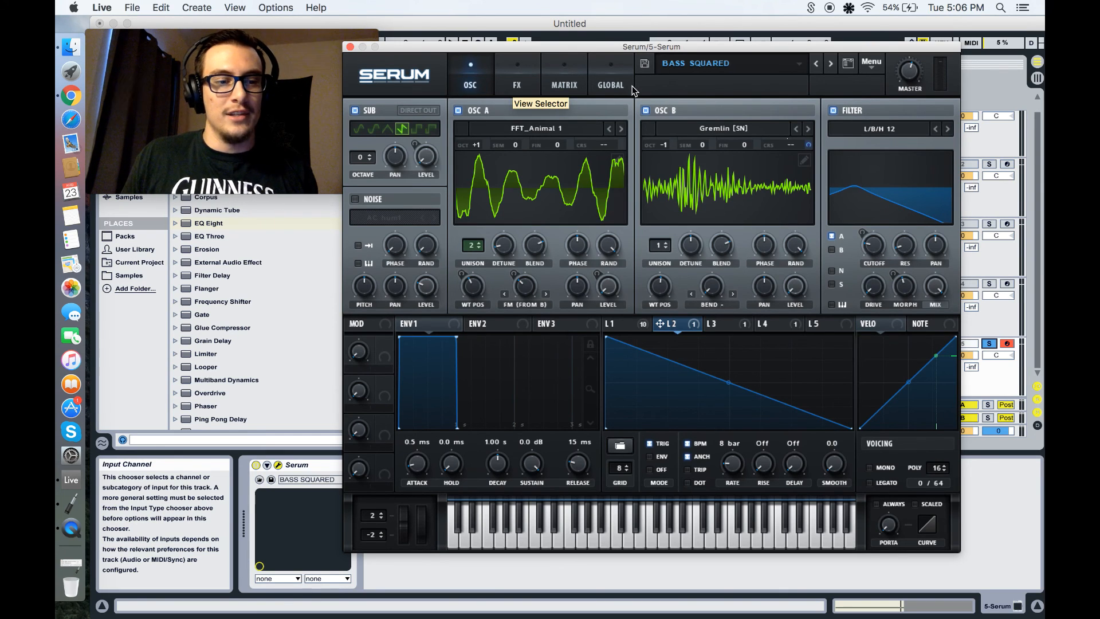
pyautogui.click(520, 79)
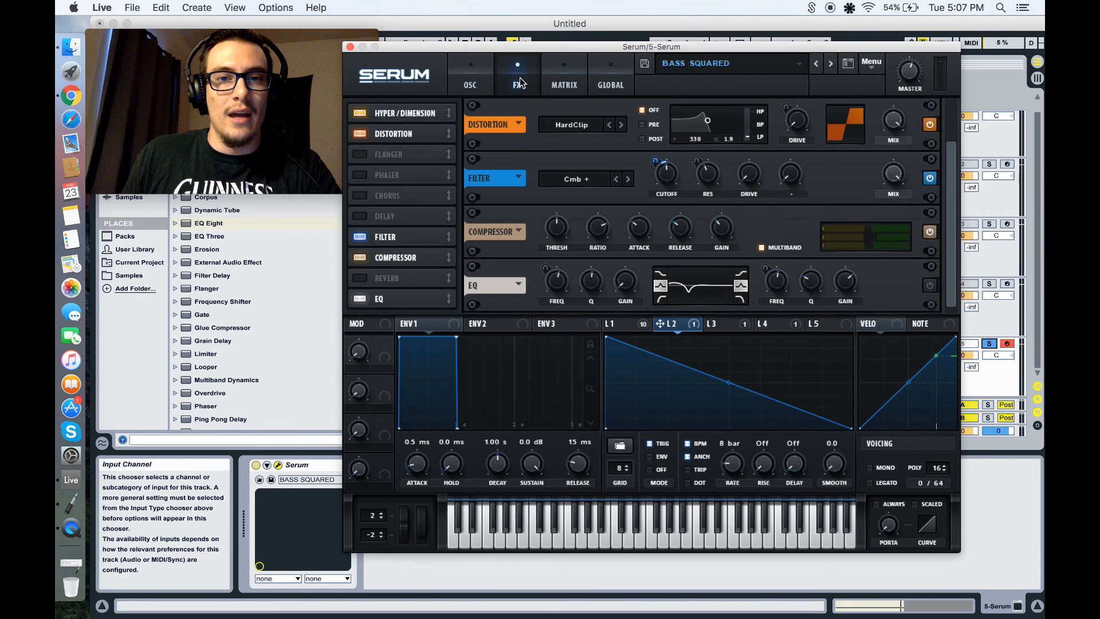
pyautogui.click(480, 73)
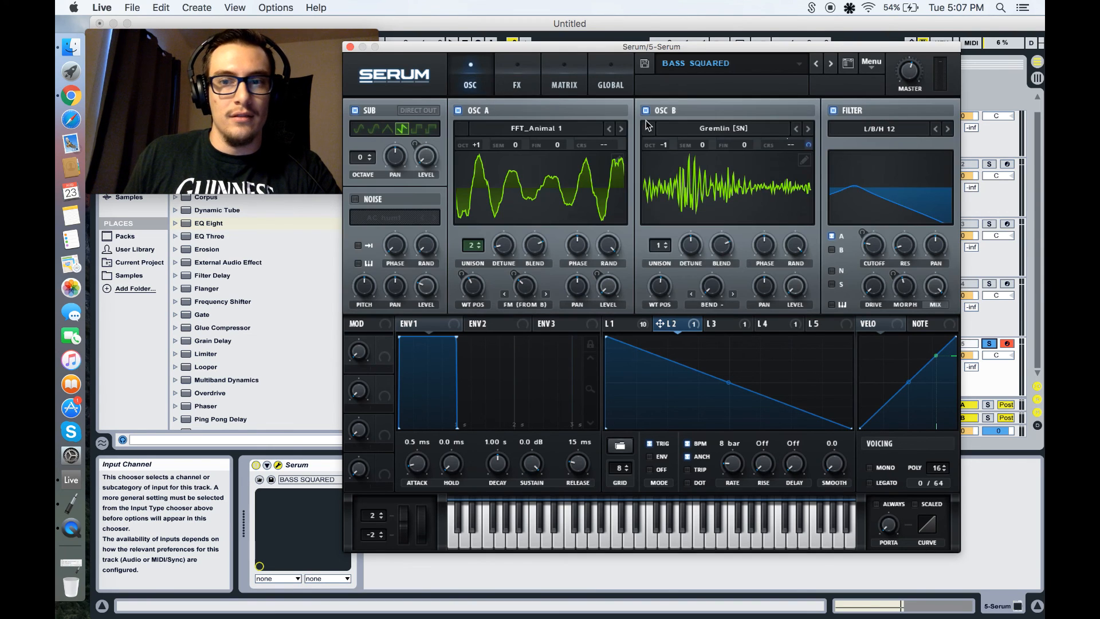
pyautogui.click(880, 128)
pyautogui.click(872, 129)
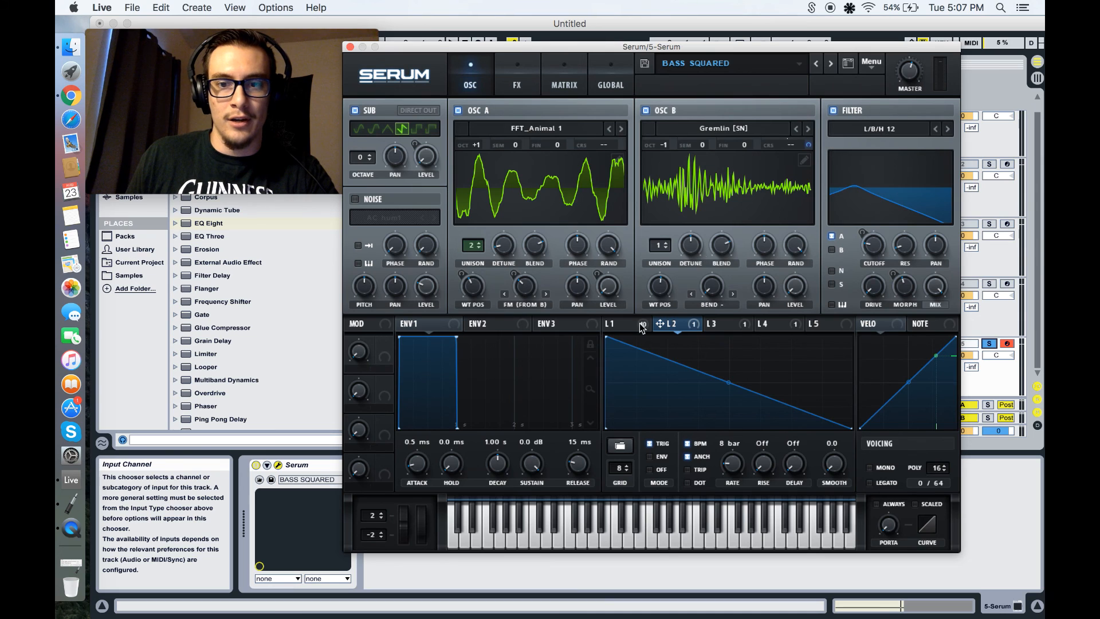
pyautogui.click(613, 324)
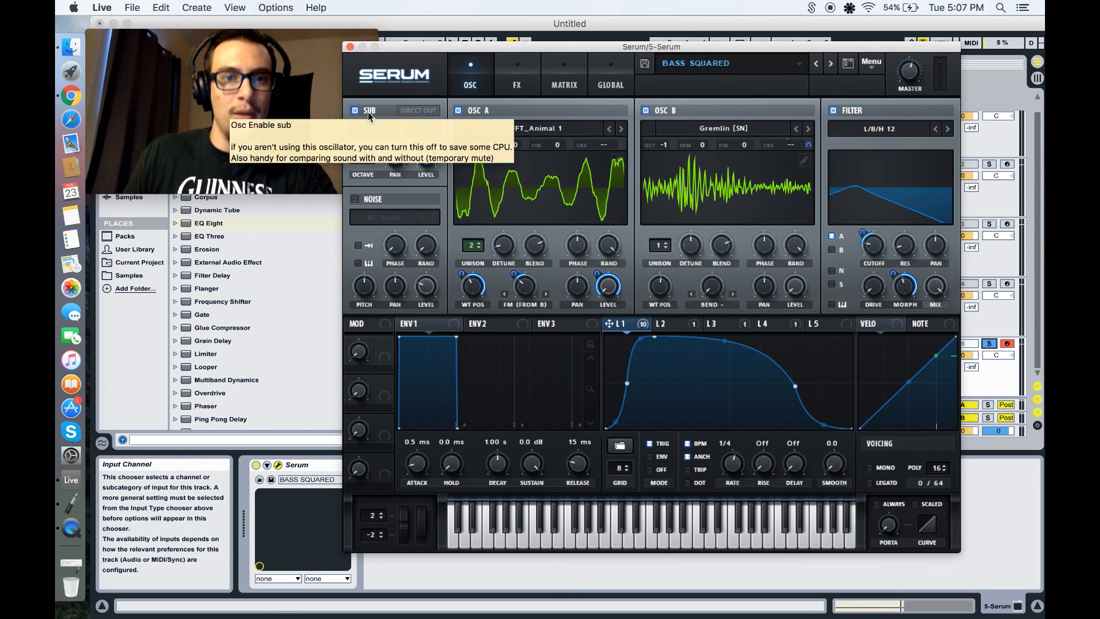
# Step: Examine LFO 1's targets in the effects chain and browse the main filter's Flanges types
pyautogui.click(508, 71)
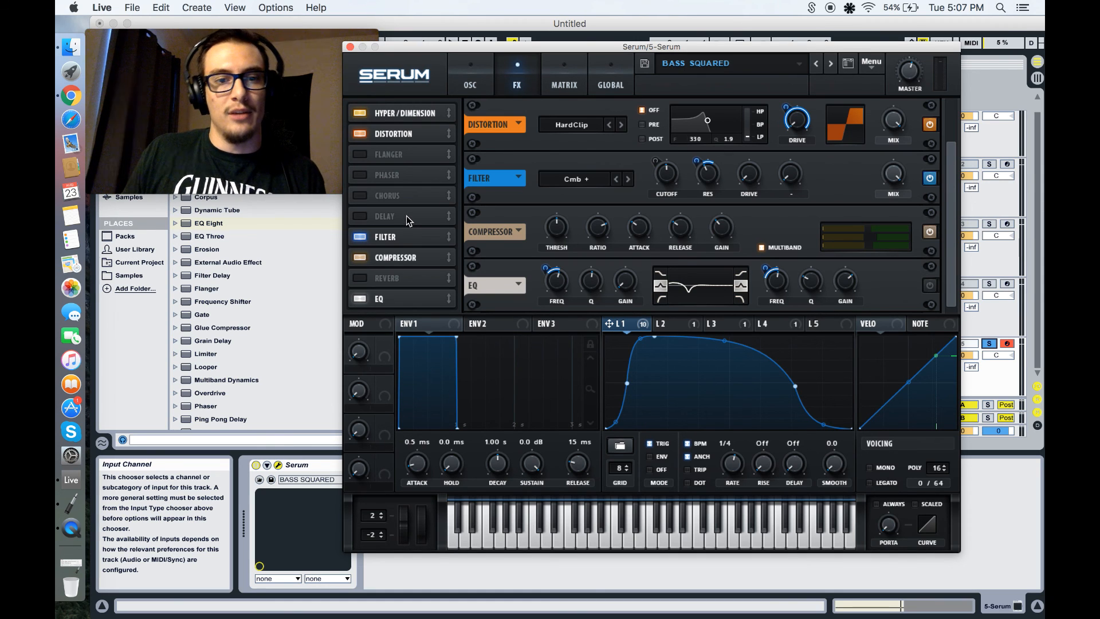
pyautogui.click(479, 79)
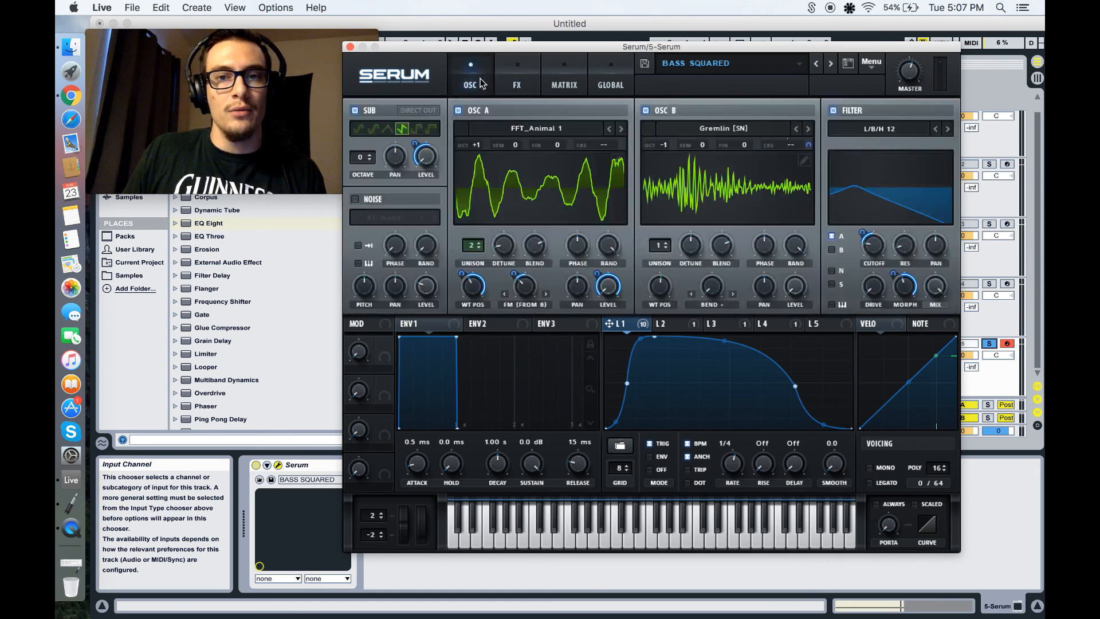
pyautogui.click(889, 135)
pyautogui.moveTo(882, 170)
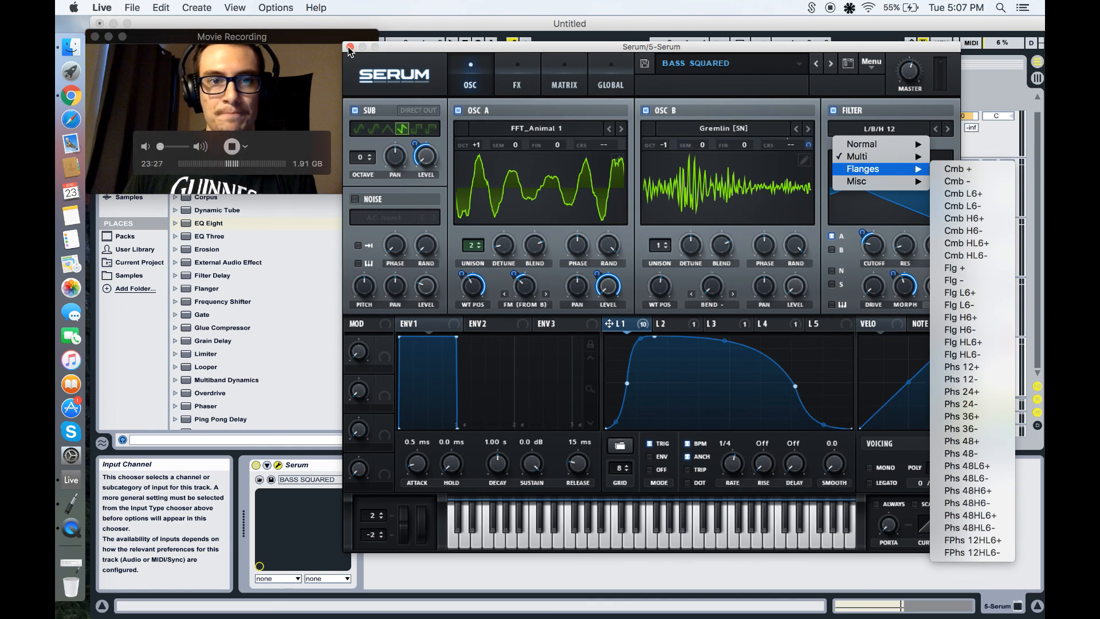
pyautogui.click(846, 258)
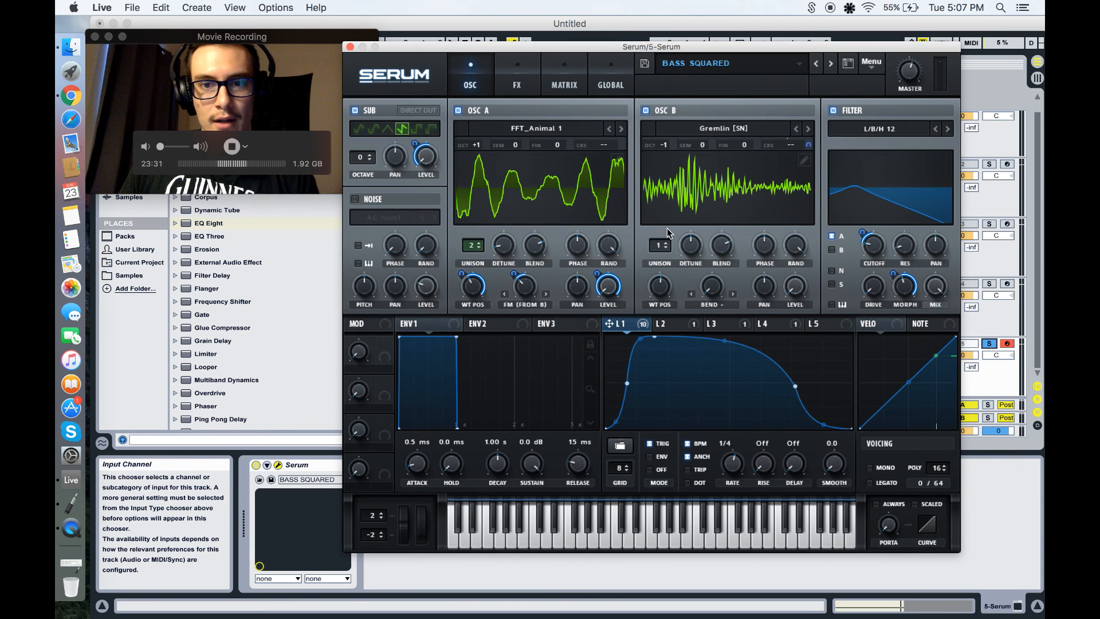
# Step: Check the effects chain from Distortion to EQ once more, return to the oscillators, and close the synth's plugin window
pyautogui.click(518, 86)
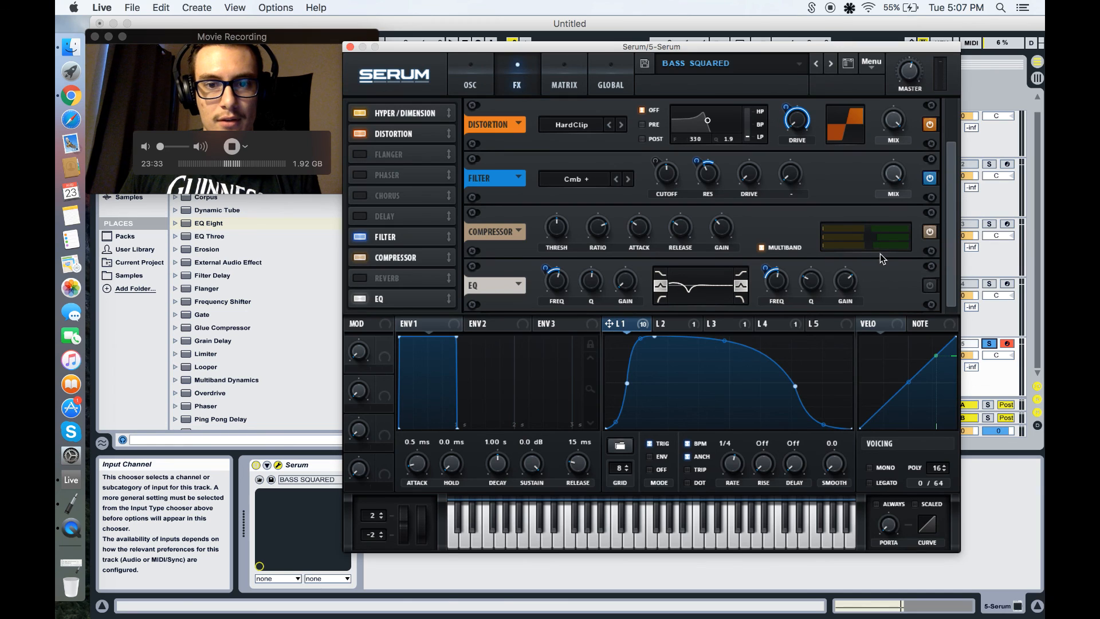
pyautogui.click(478, 73)
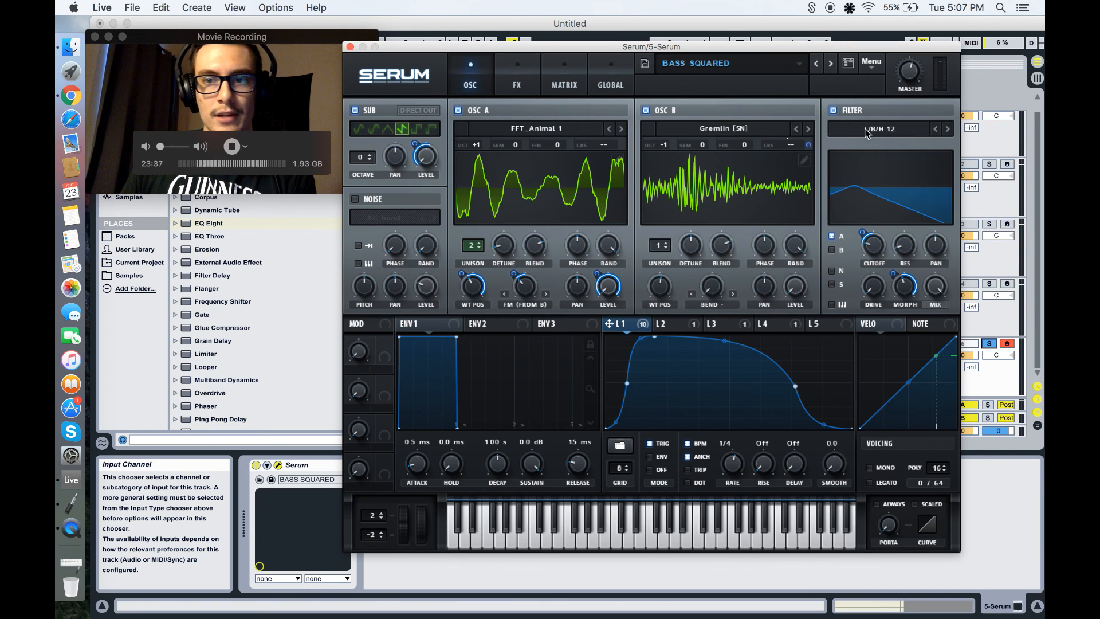
pyautogui.click(350, 47)
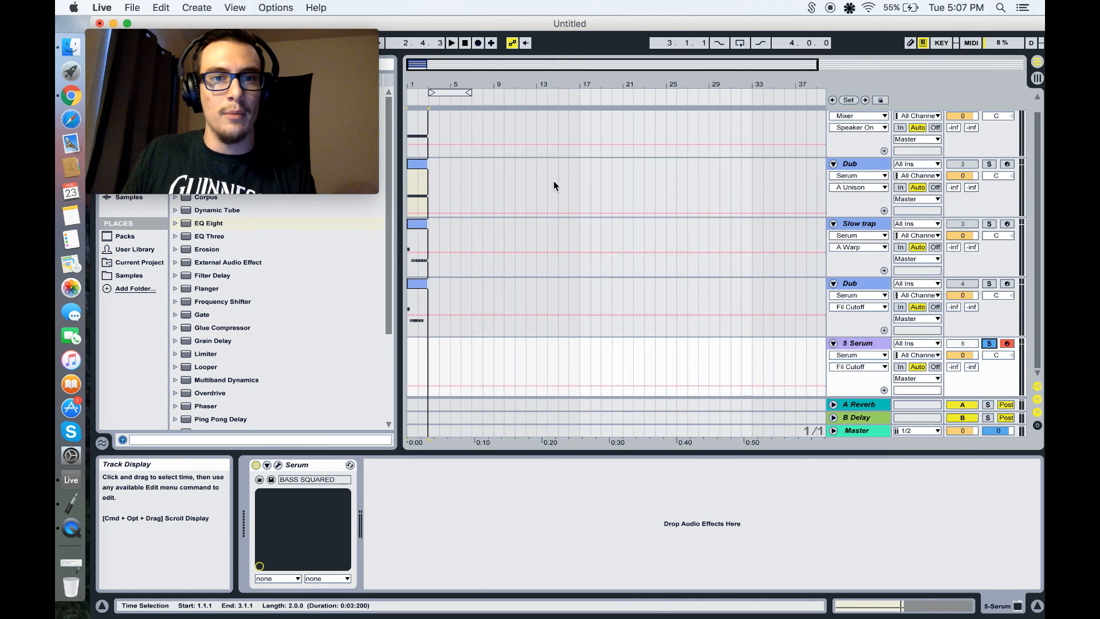
# Step: Play the arrangement and audition the Monkeys, first Dub, Slow trap and second Dub tracks by soloing each in turn
pyautogui.click(419, 134)
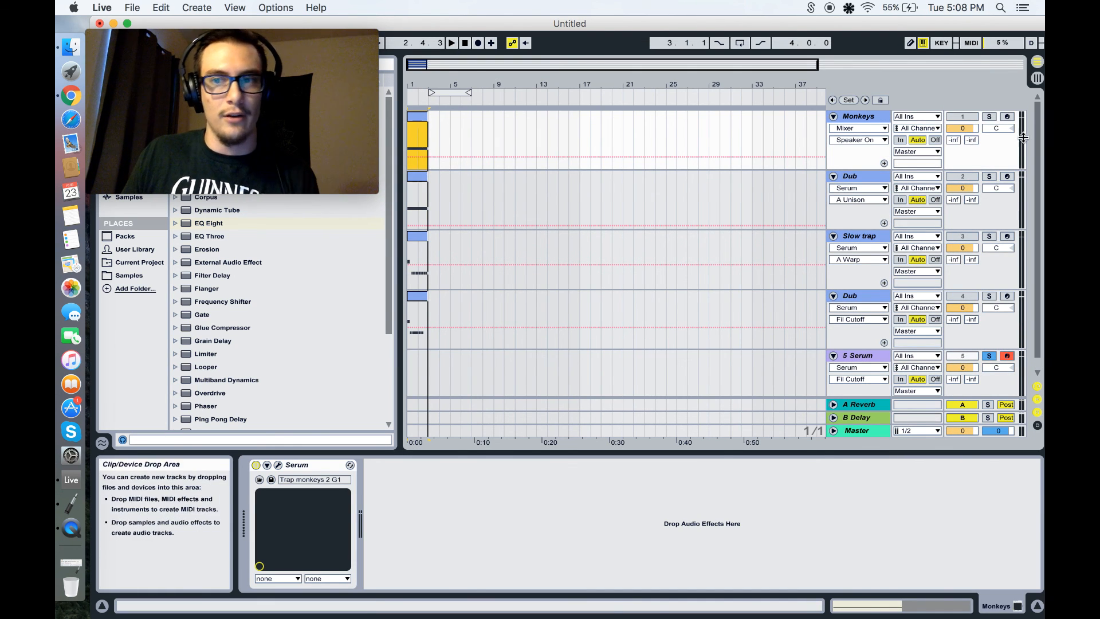
pyautogui.click(992, 120)
pyautogui.press('space')
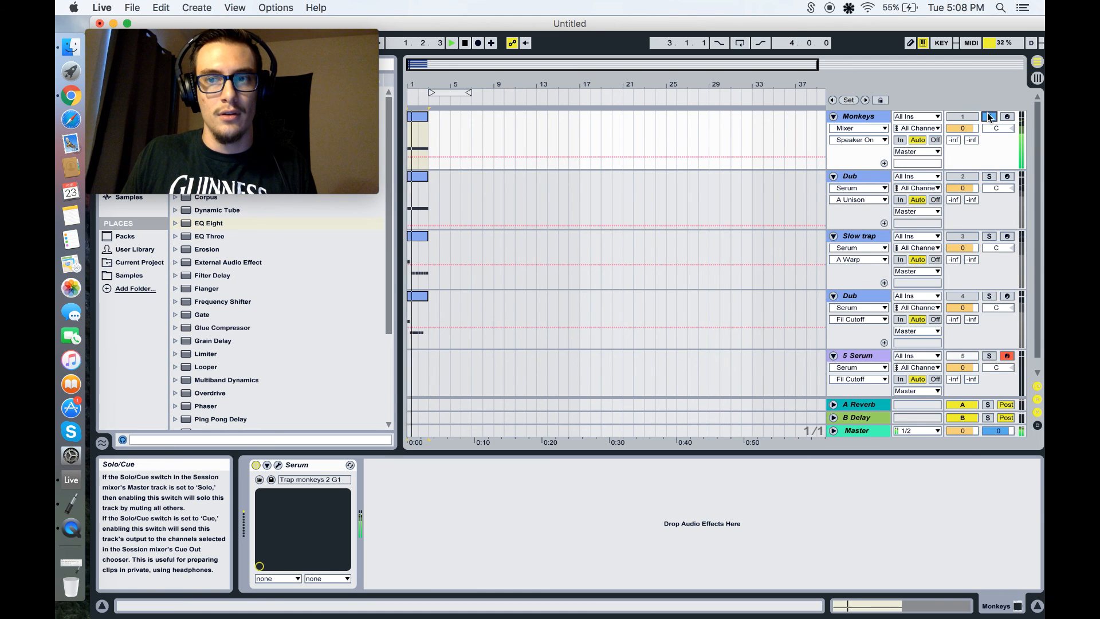
pyautogui.click(990, 177)
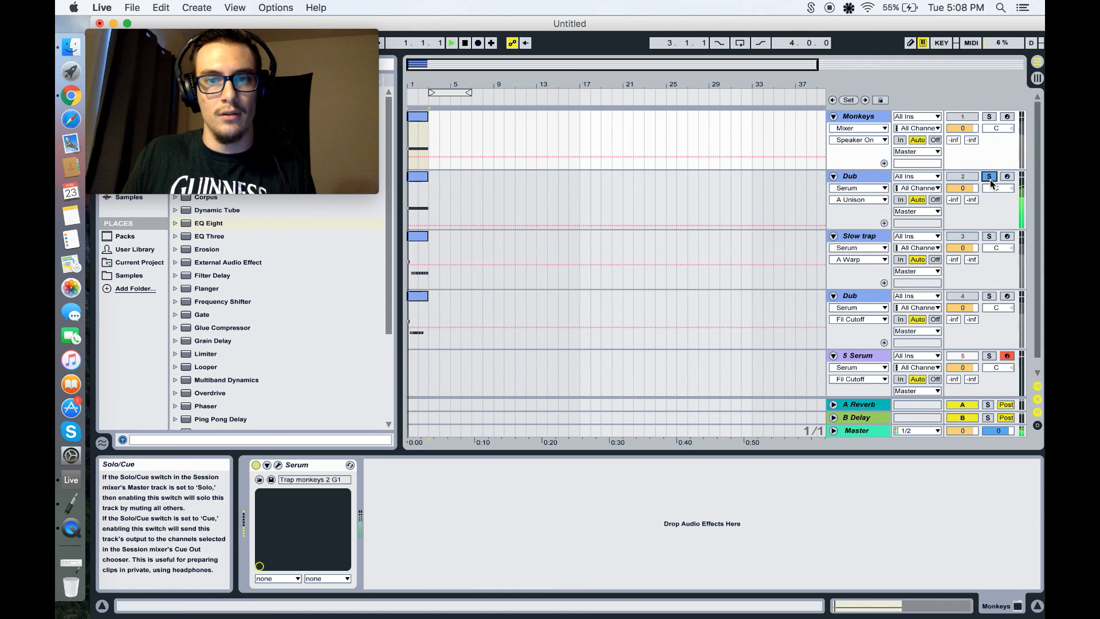
pyautogui.click(989, 236)
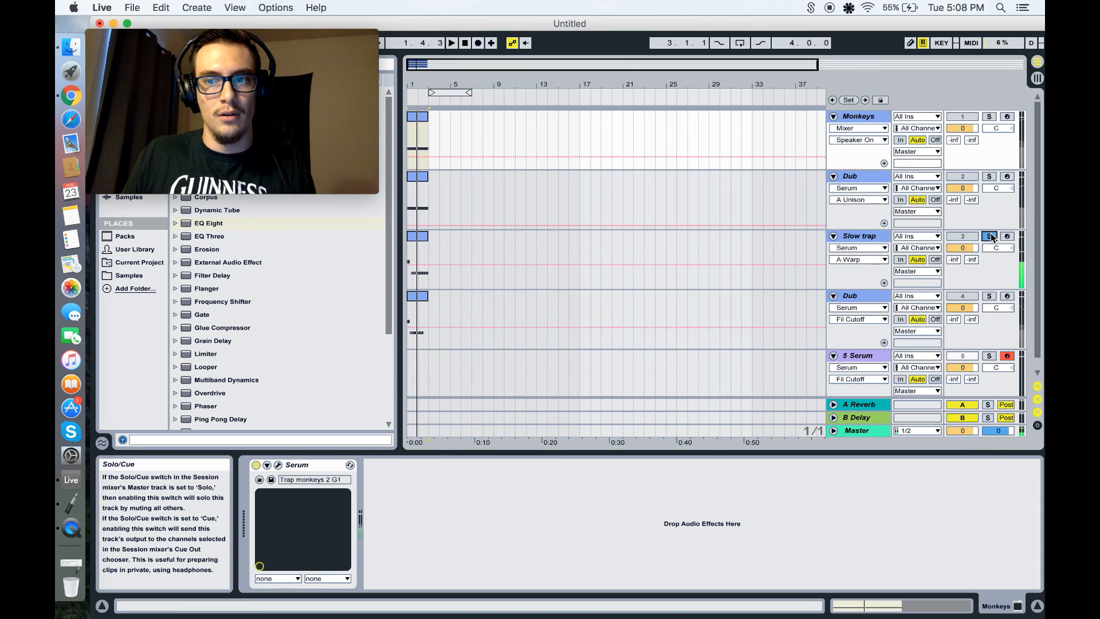
pyautogui.click(989, 296)
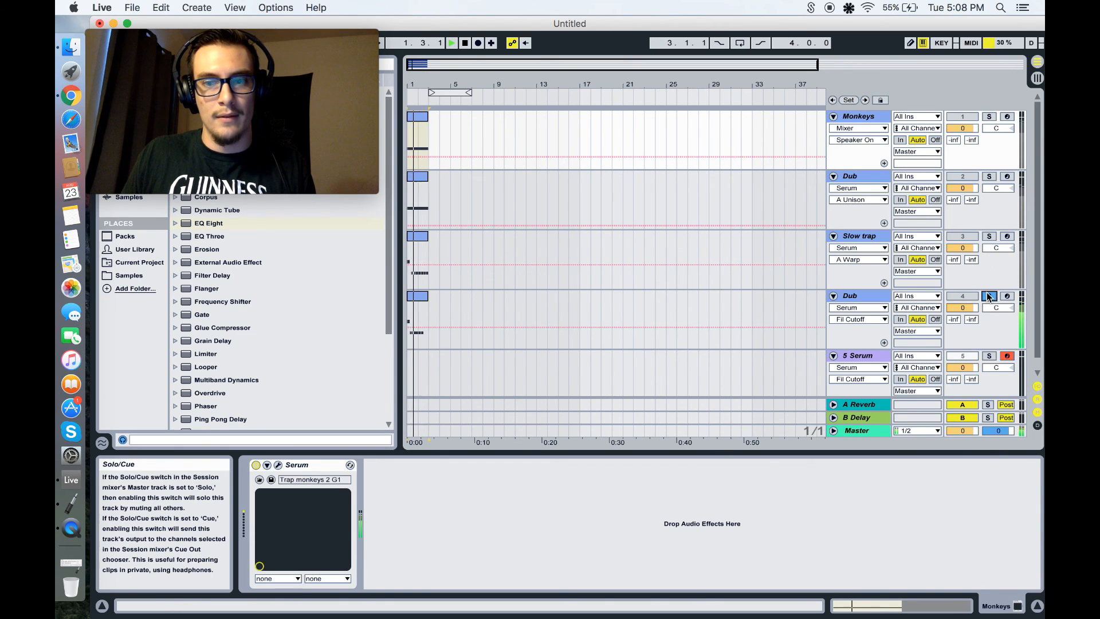